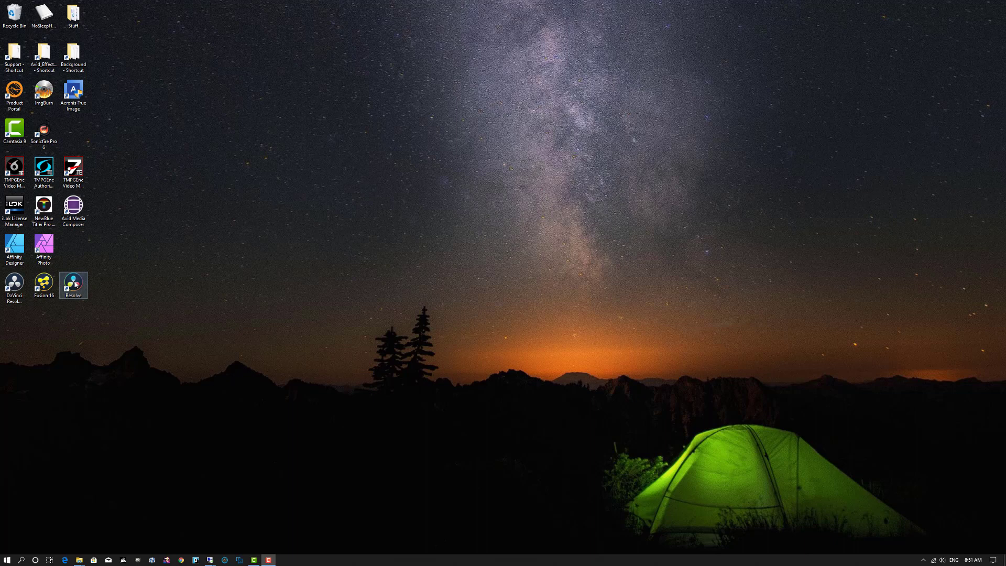
Step: Launch DaVinci Resolve and open the Untitled Project from the projects001 database
click(75, 283)
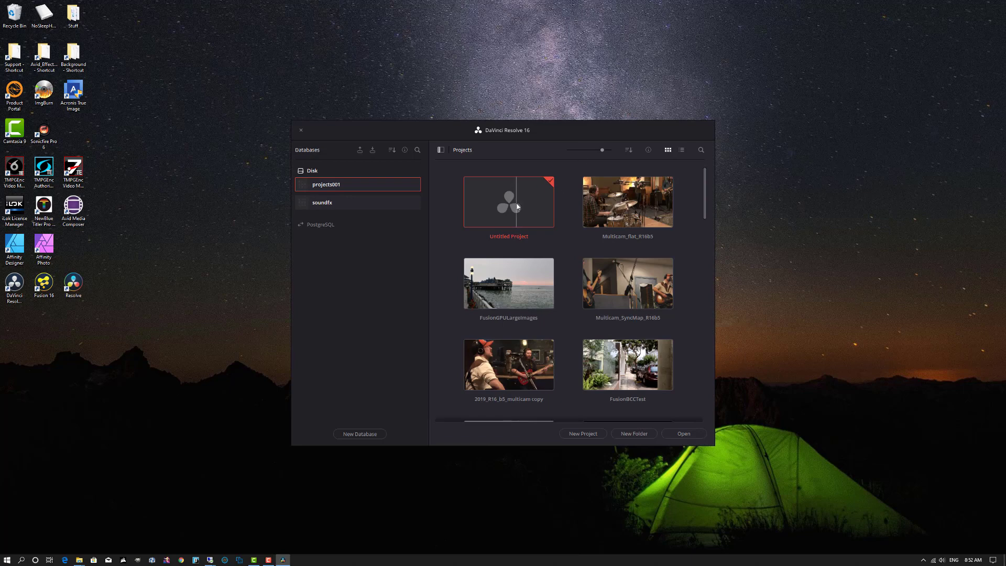
double_click(517, 206)
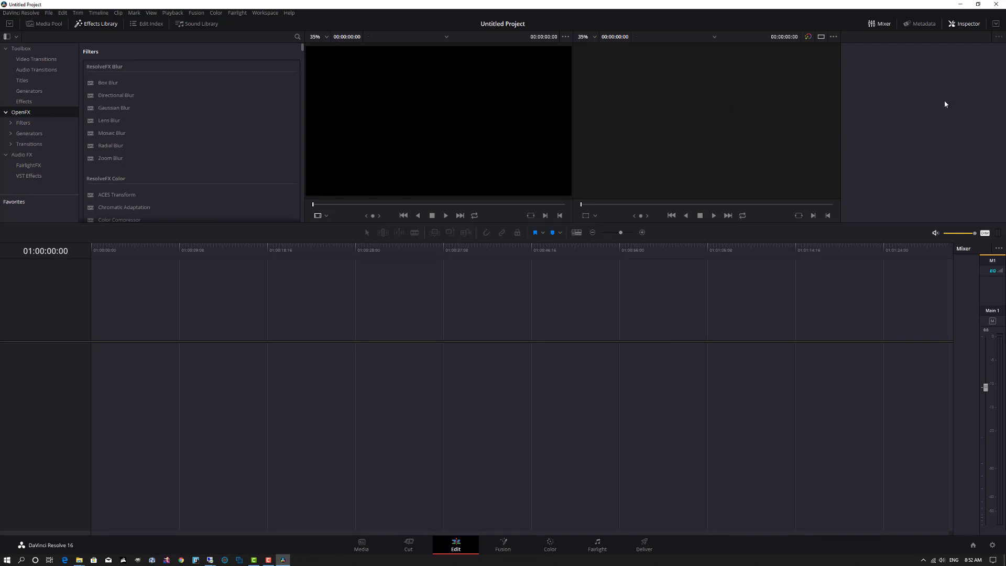
Step: Load the R16 Editing preset in the project settings
click(992, 545)
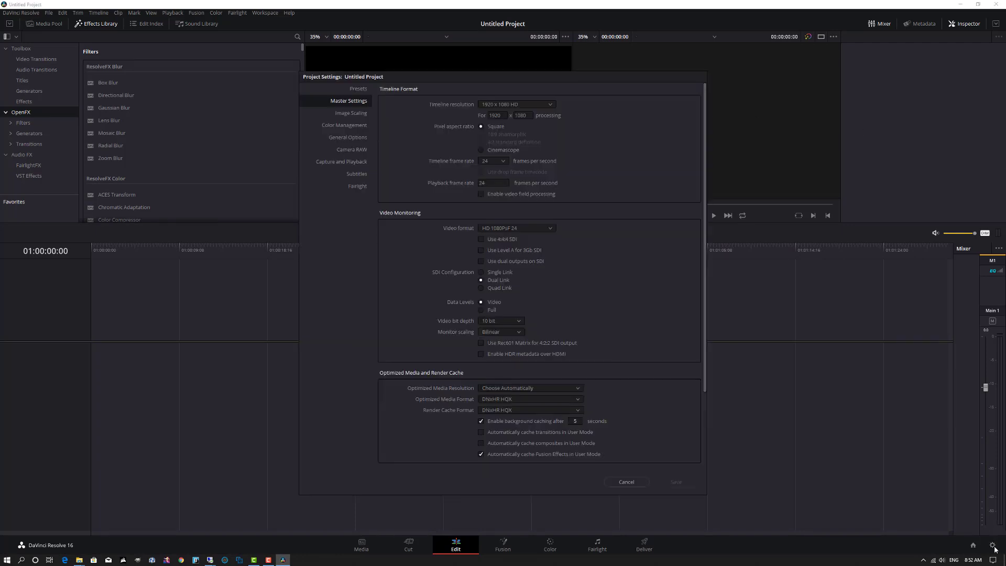
click(359, 90)
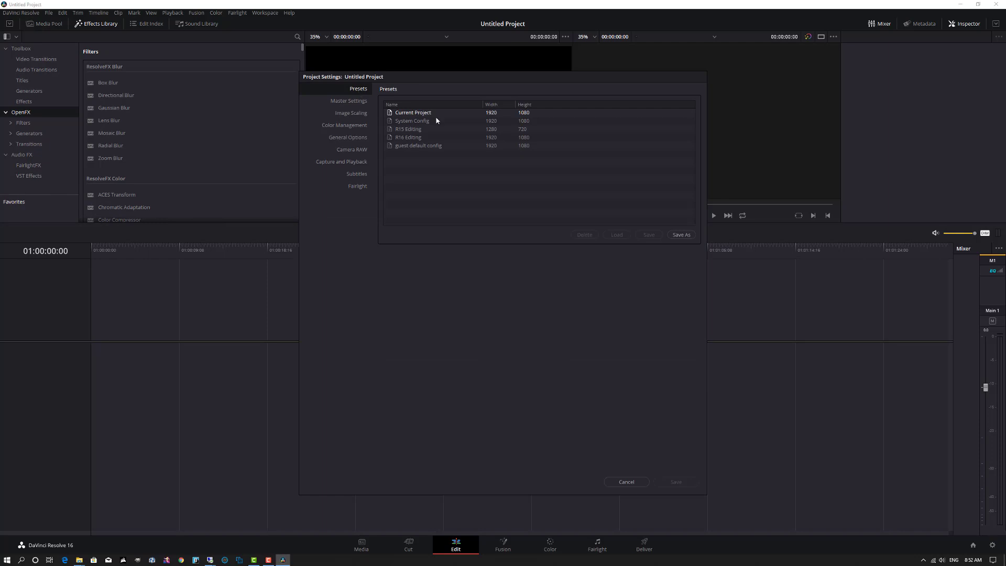
click(400, 138)
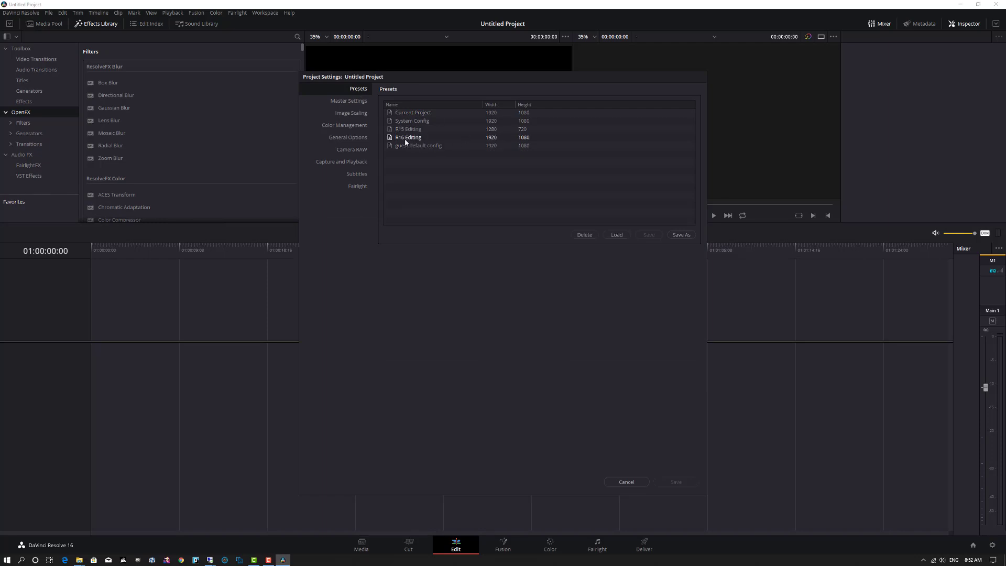
click(616, 235)
Step: Set the timeline resolution to 3840 x 2160 Ultra HD in the project's master settings
click(356, 102)
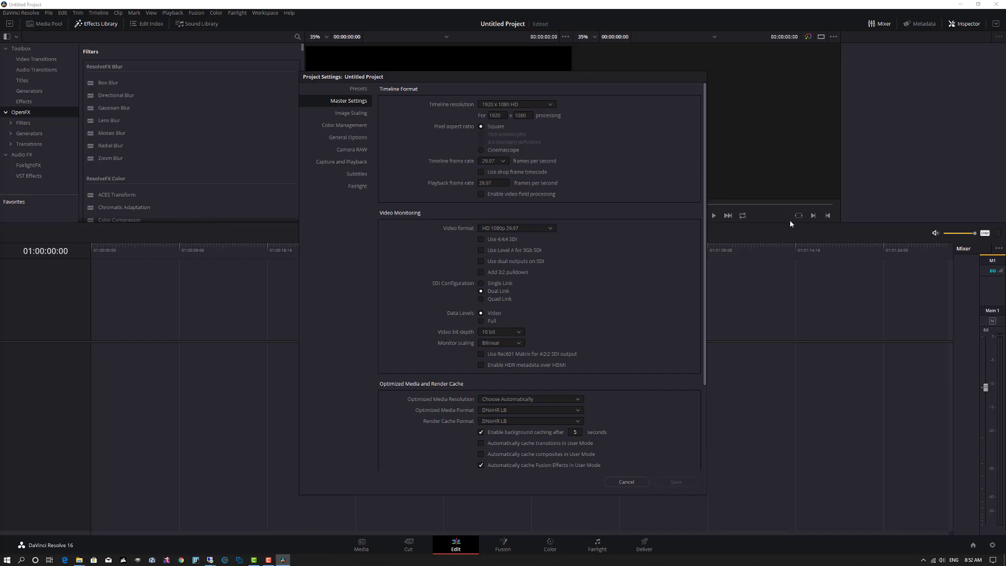
click(549, 106)
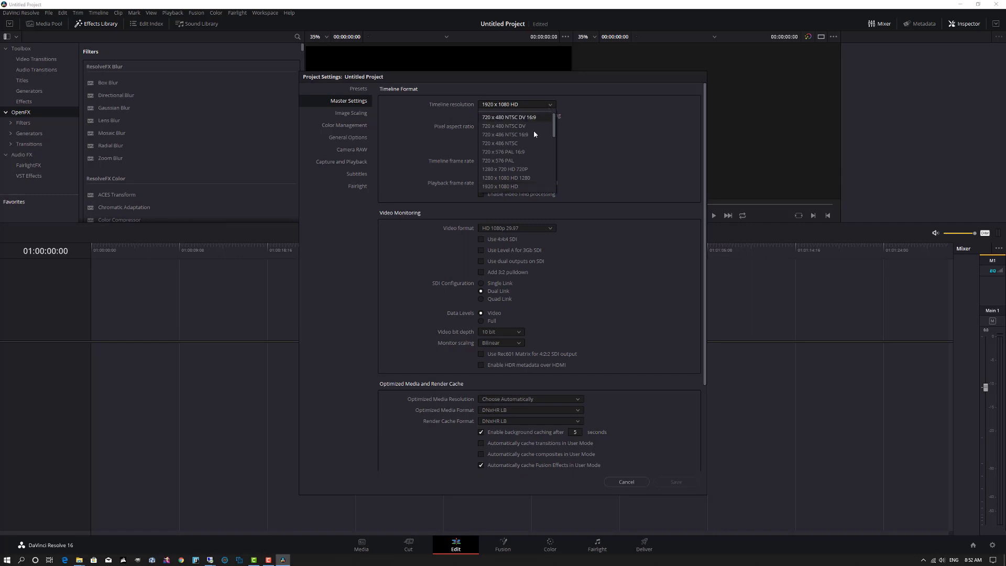
scroll(553, 131, up, 1)
scroll(553, 141, down, 2)
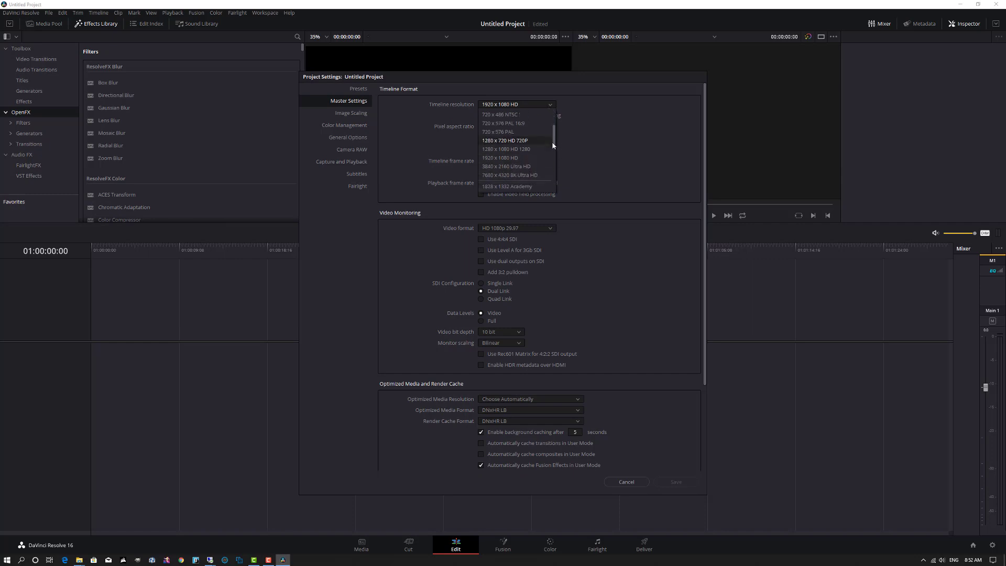
click(526, 166)
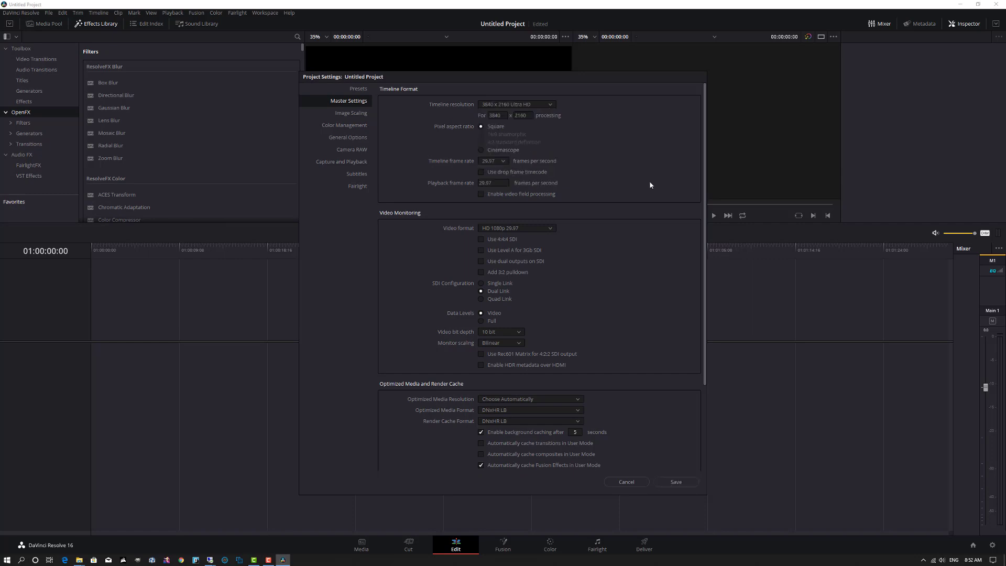
Step: Set the video monitoring format to UHD 2160p 29.97 and save the project settings
click(533, 228)
scroll(546, 282, down, 3)
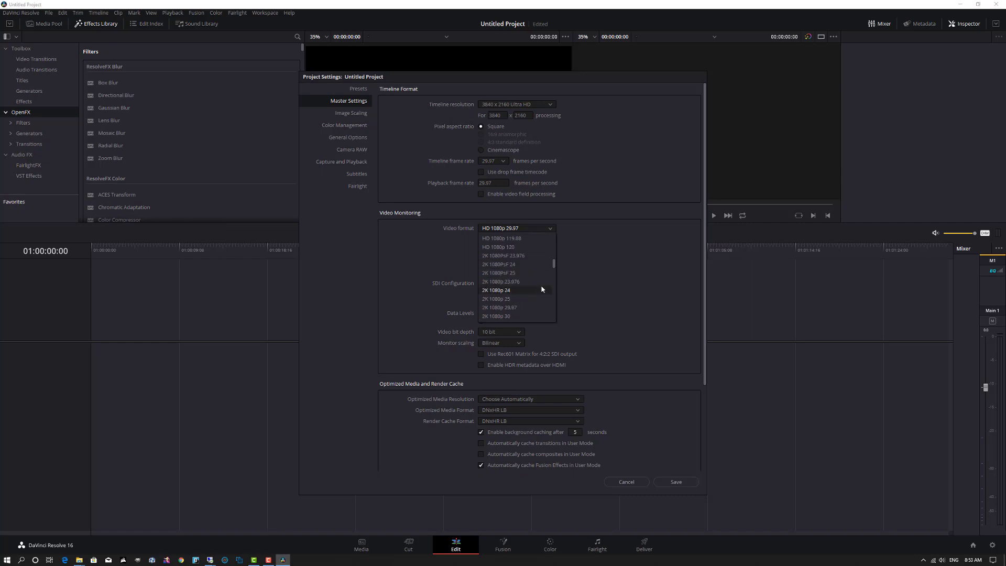
scroll(511, 280, down, 5)
click(502, 308)
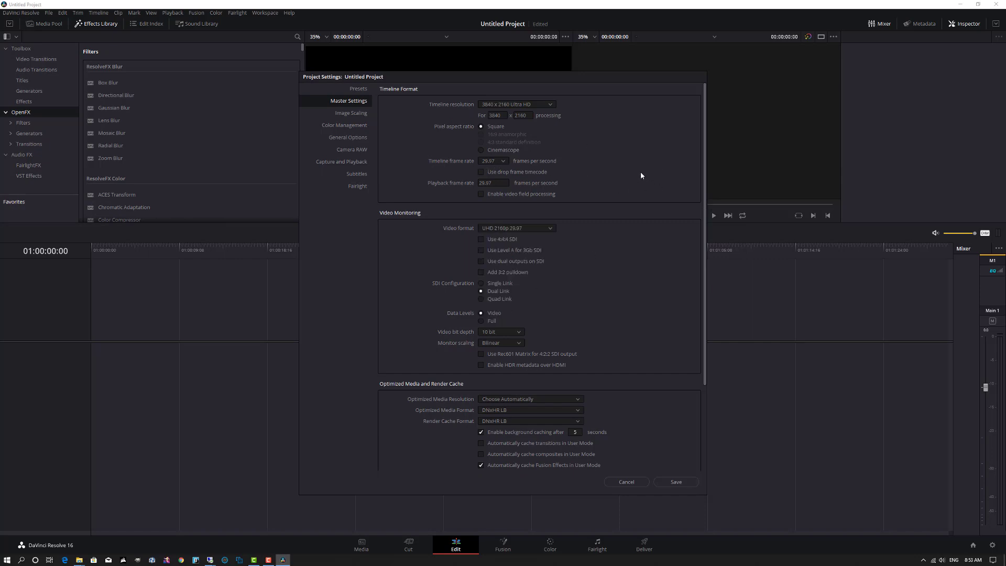
click(675, 482)
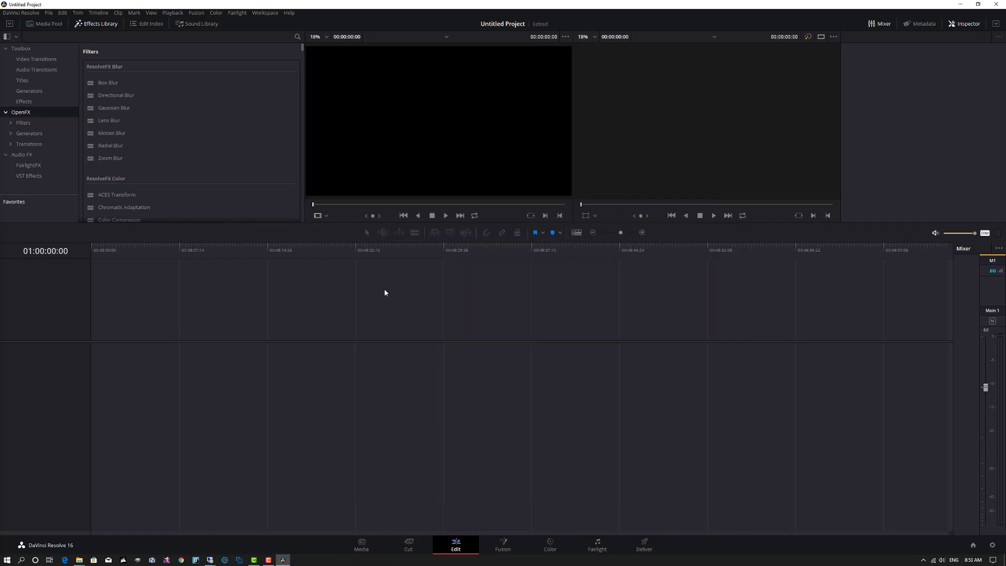
Step: Switch to the Media page and add a bin named Source under the Master bin
click(363, 545)
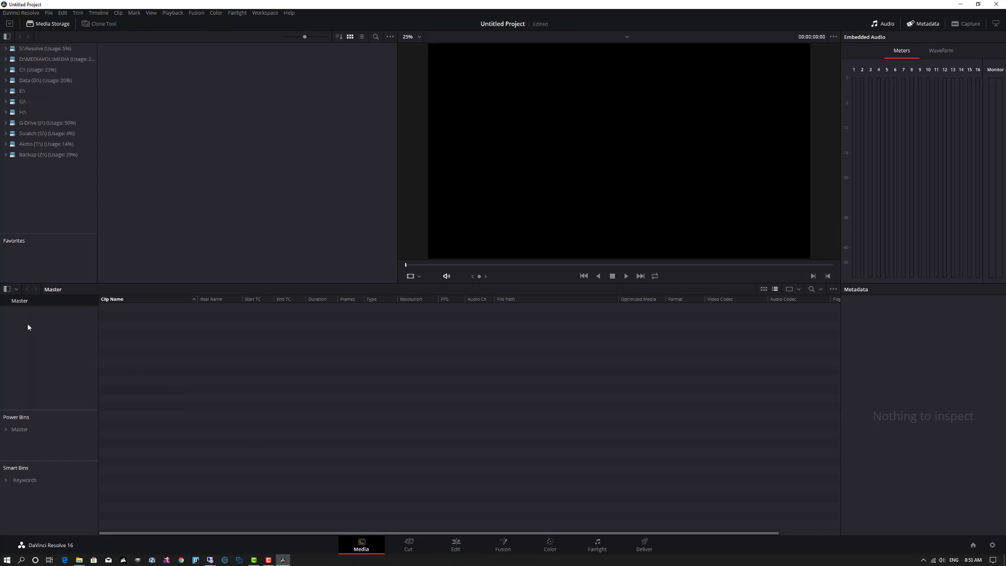
right_click(21, 324)
click(34, 328)
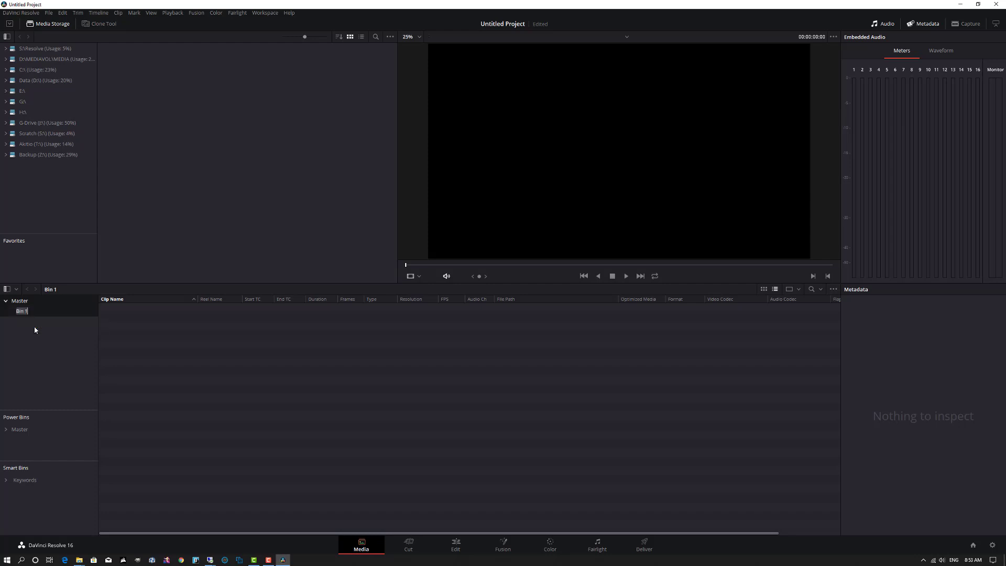
text(Source)
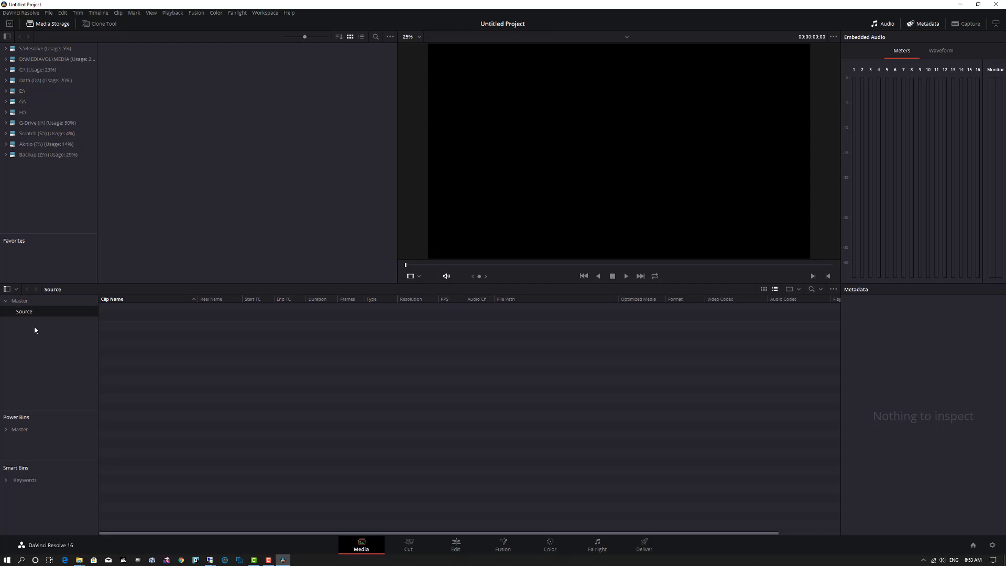
Step: Add a bin named Proxy under the Master bin
click(19, 301)
right_click(19, 303)
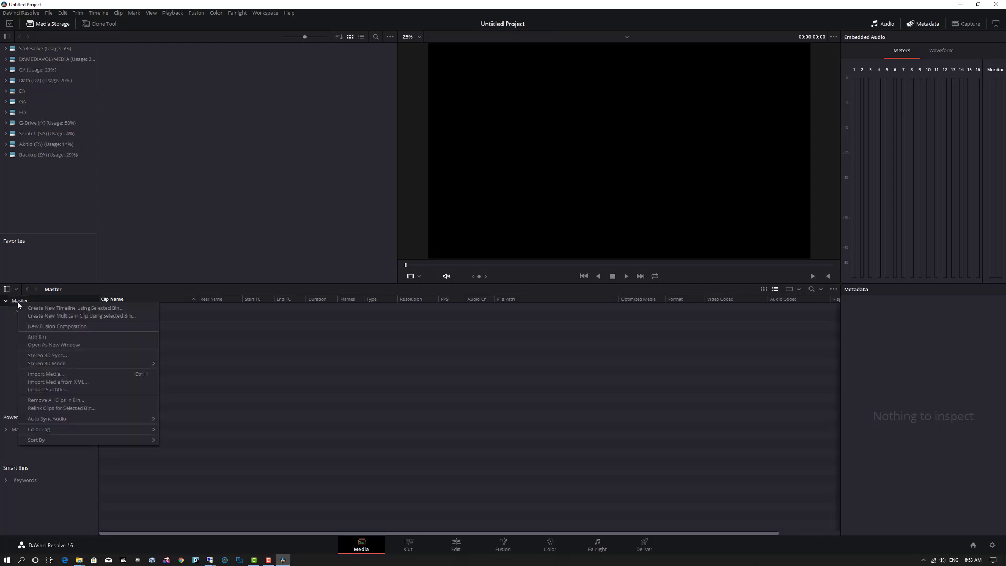
click(36, 337)
text(Proxy)
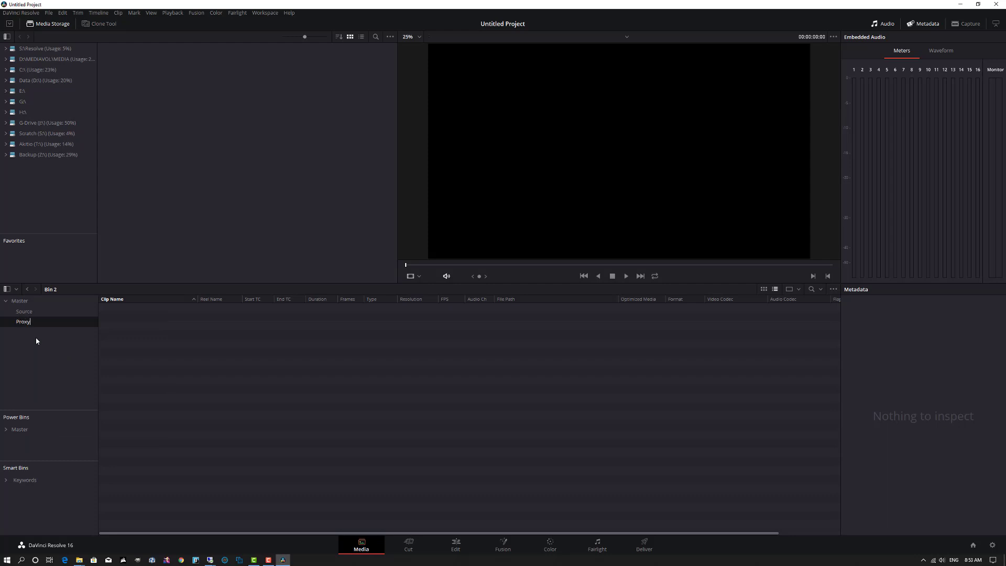
key(Return)
Step: Add a bin named Audio under the Master bin
click(16, 303)
right_click(16, 303)
click(24, 335)
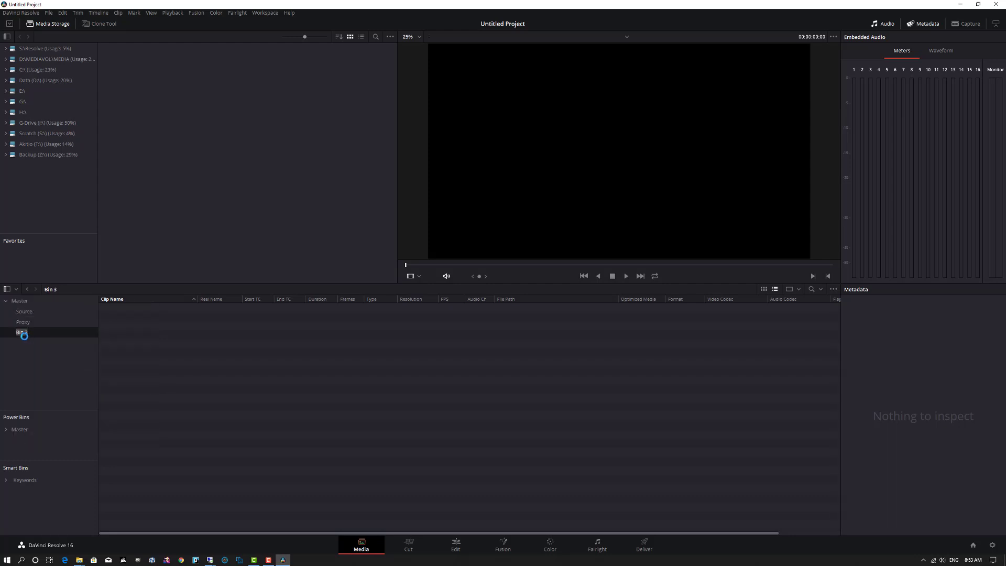
text(Audio)
key(Return)
Step: Add a bin named Program under the Master bin
click(18, 304)
right_click(19, 304)
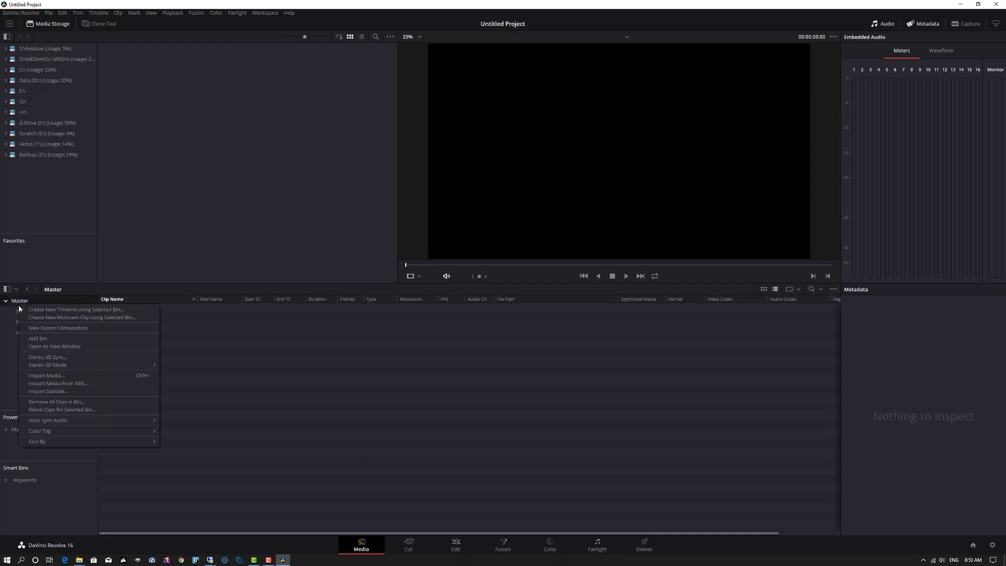
click(47, 339)
text(P)
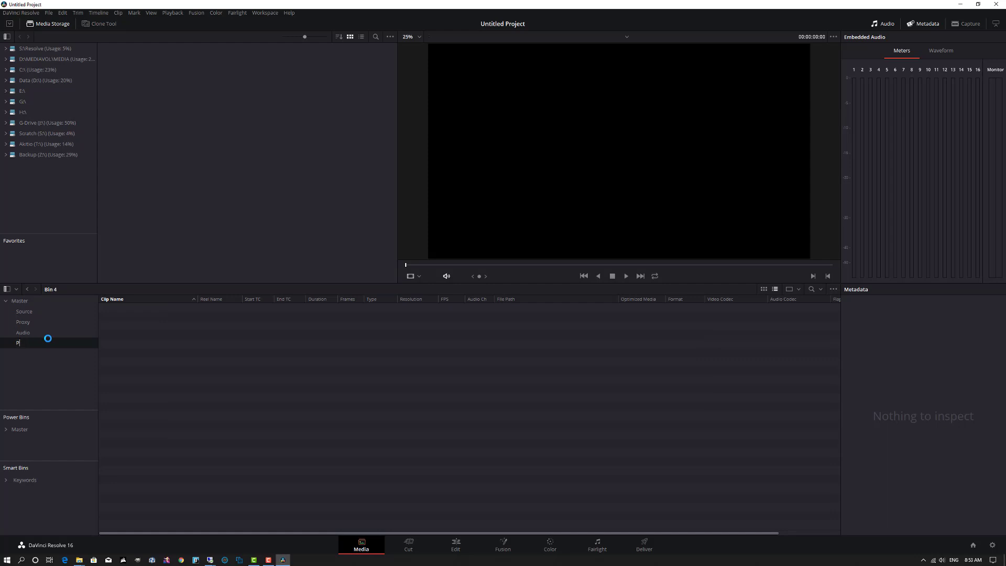
text(rogram)
key(Return)
Step: Browse the Data (D:) drive to the Source folder in MEDIAVOL\MEDIA3 and preview cam001_01.mxf
double_click(48, 81)
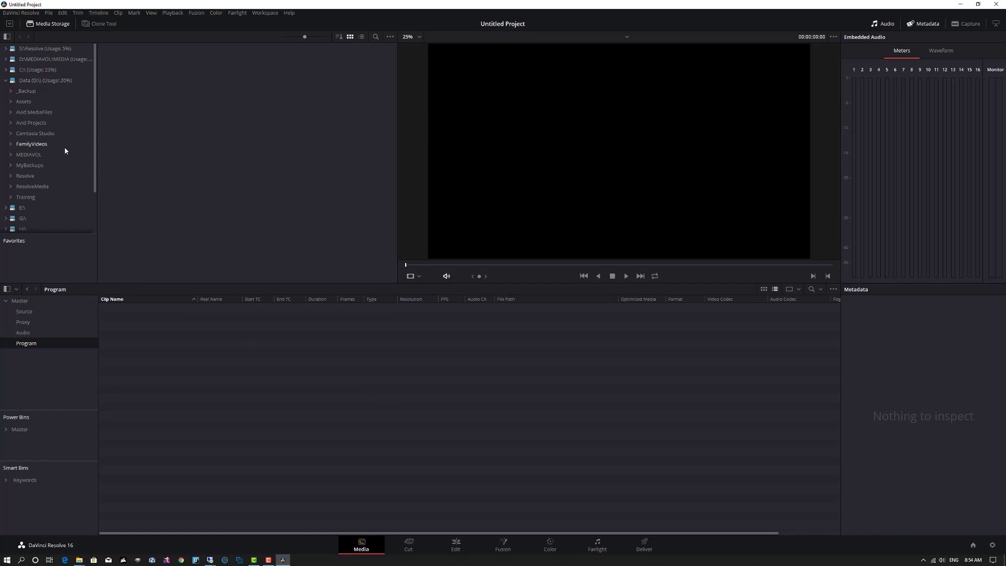
click(11, 155)
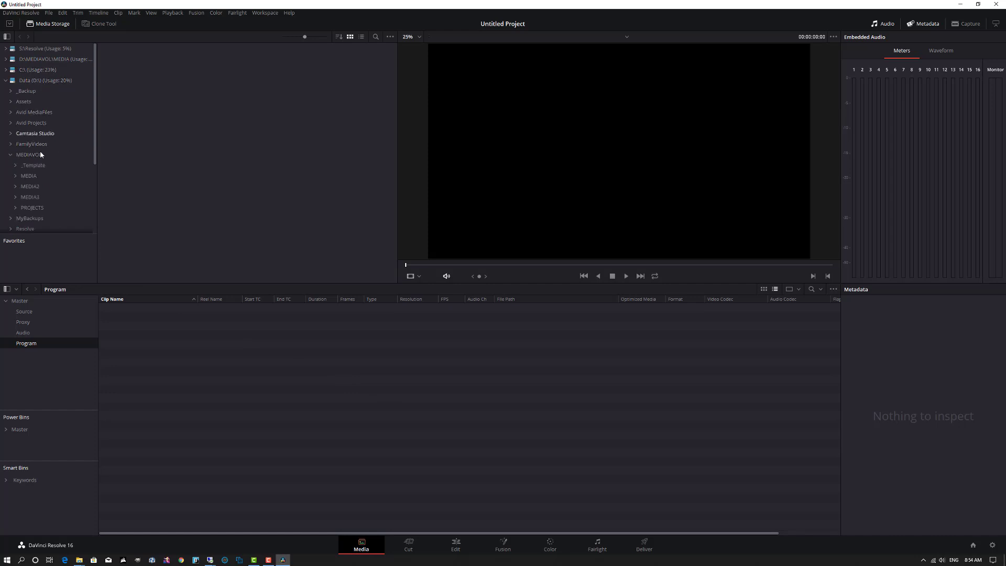
click(27, 198)
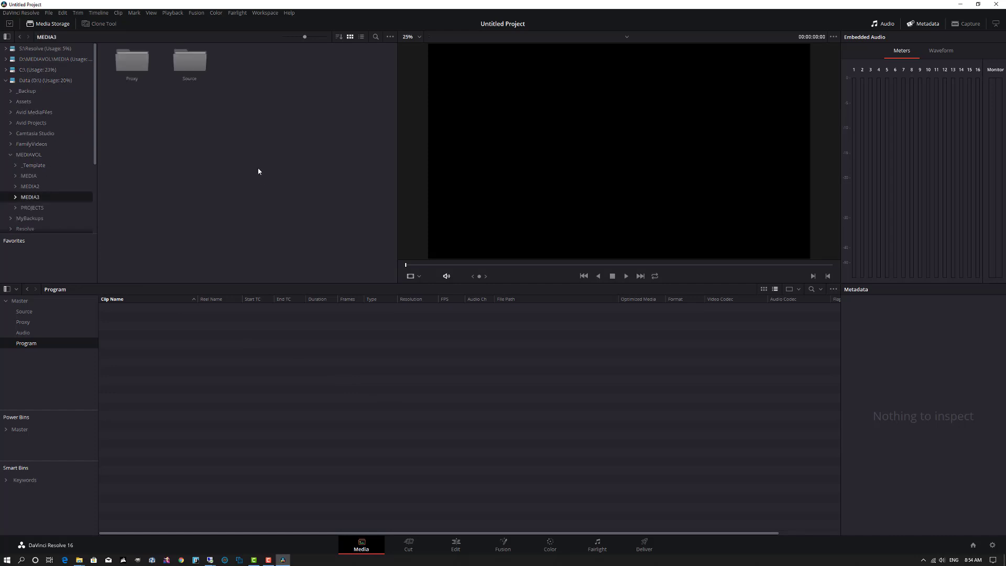
double_click(182, 66)
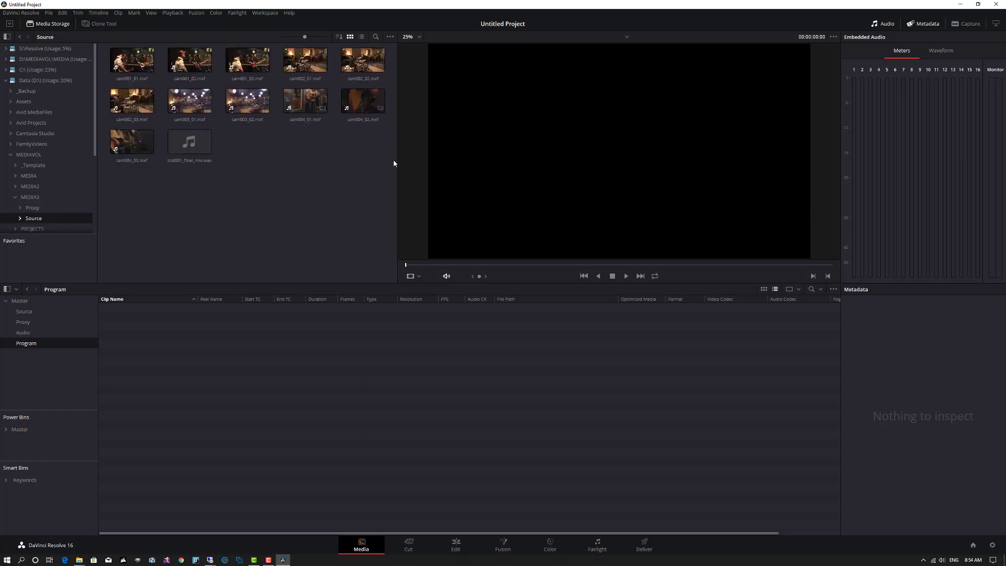
click(140, 68)
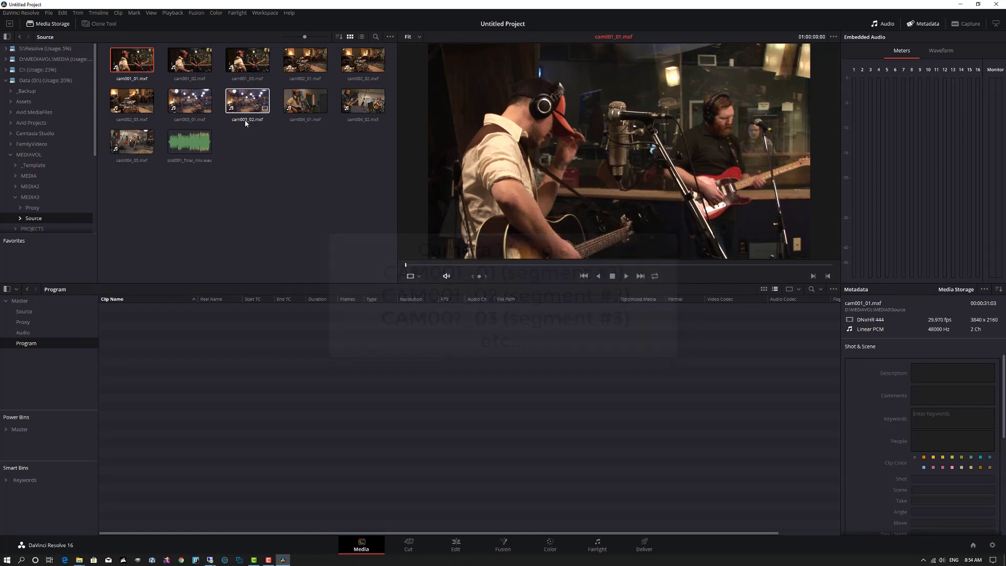
Step: Add all camera clips and the sound mix from the Source folder to the Source bin and show the bin's contents
mouse_move(199, 147)
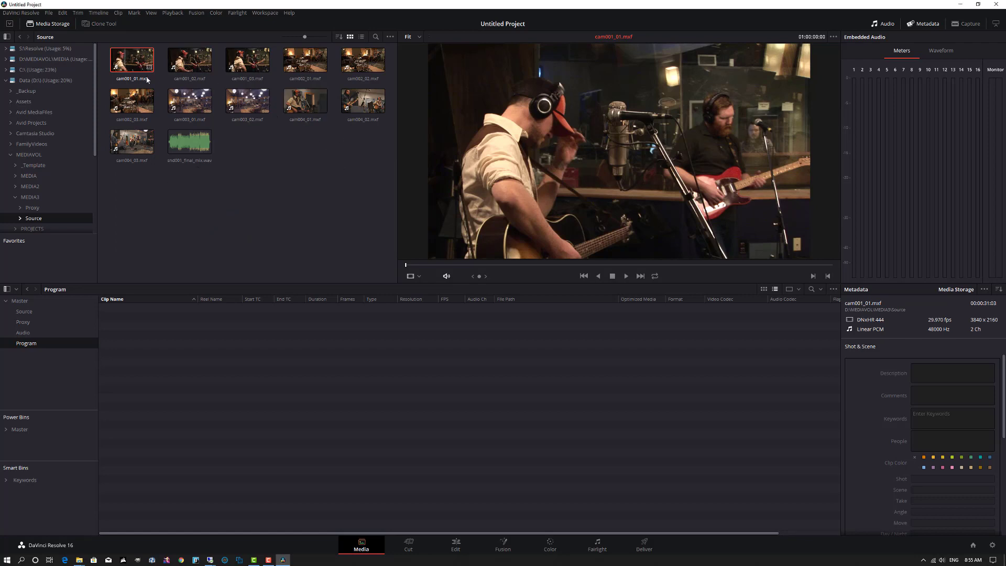
key(ctrl+a)
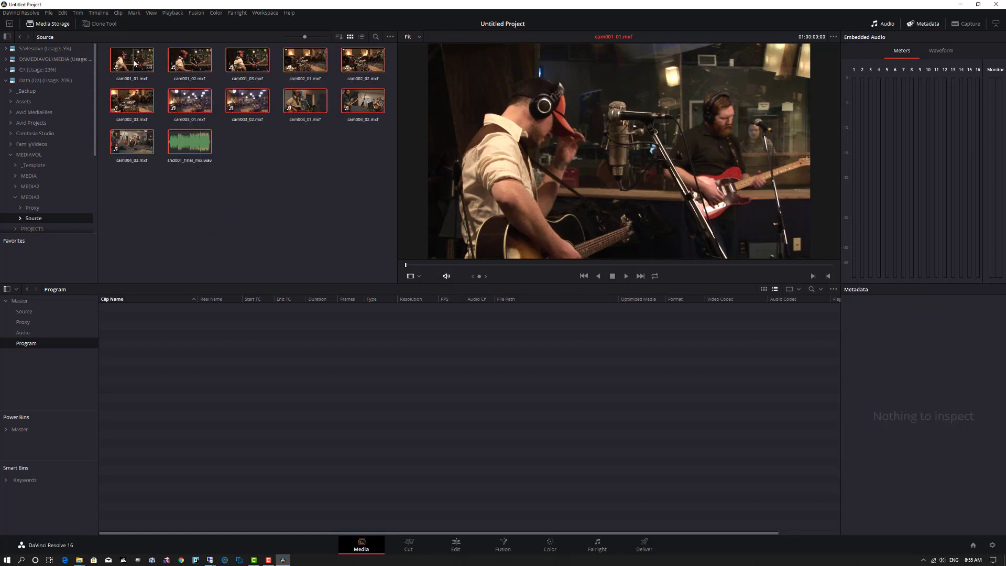
drag(133, 60, 29, 313)
click(30, 314)
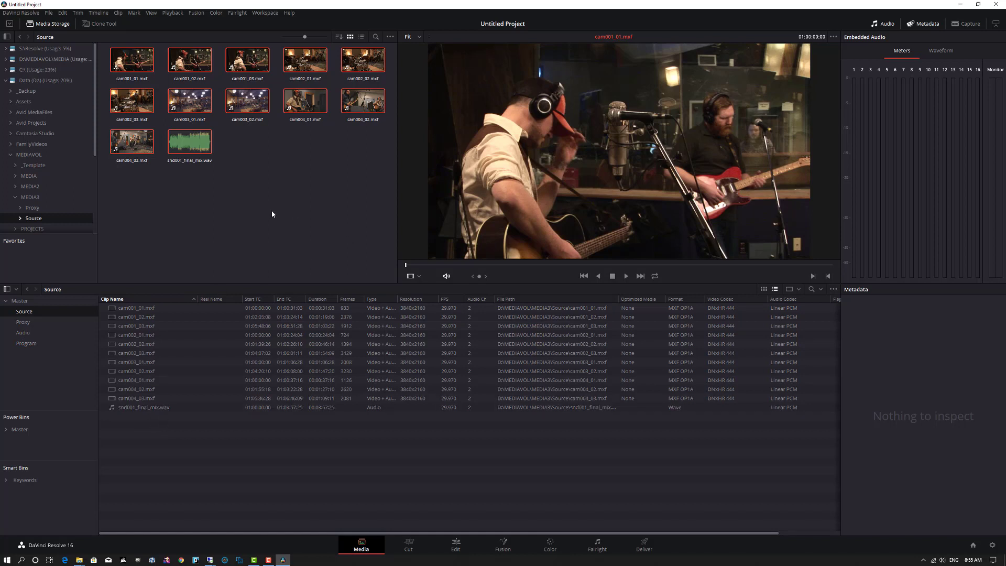
Step: Set the Angle metadata of the three cam001 clips to 1 and save it
click(112, 310)
shift+click(111, 327)
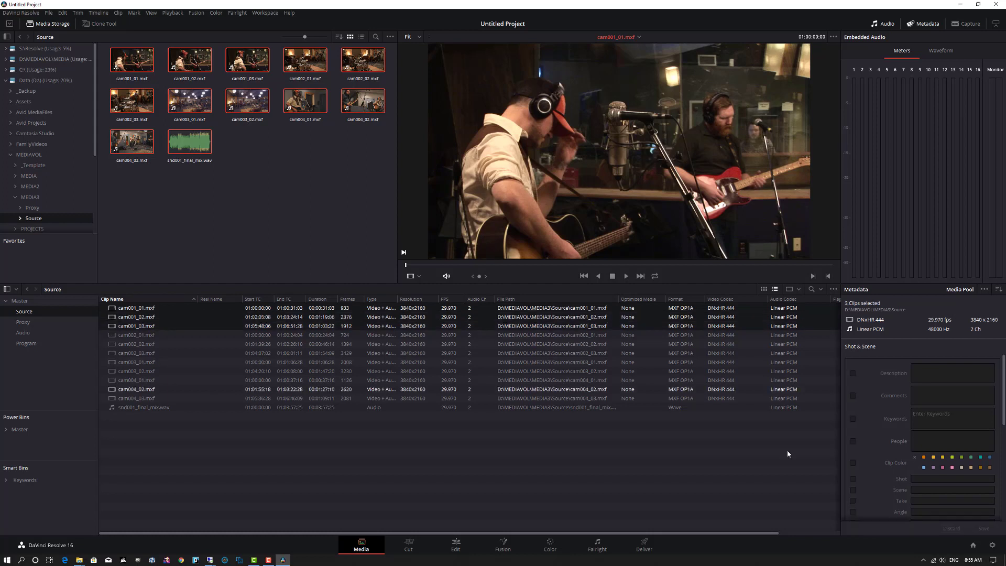
click(926, 512)
text(1)
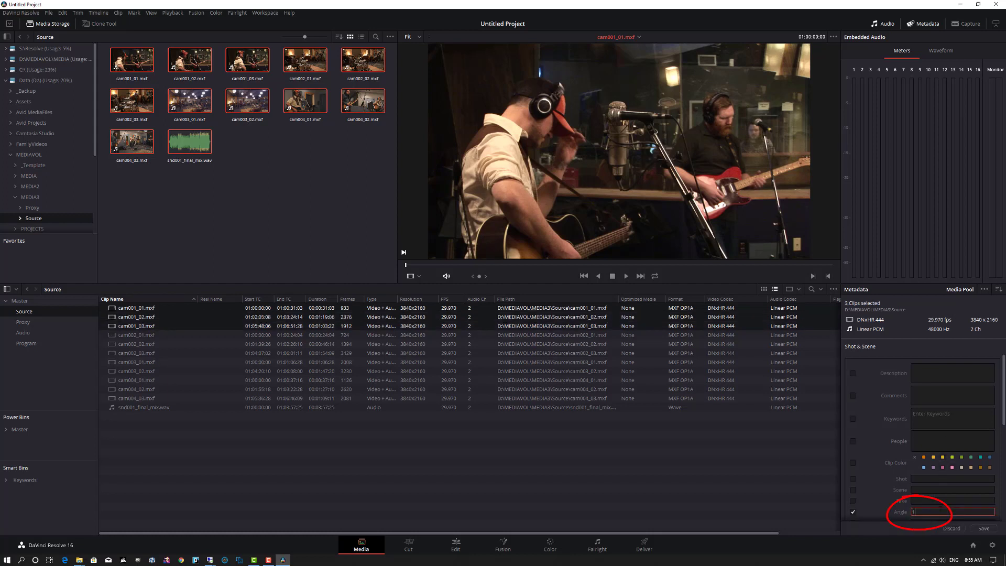
click(984, 529)
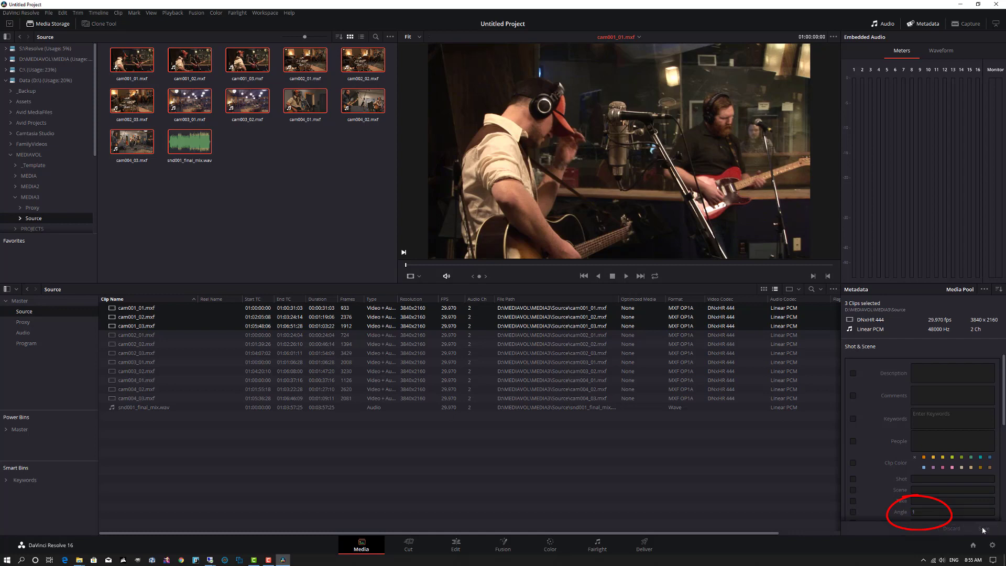
Step: Set the Angle metadata of the three cam002 clips to 2 and save it
click(149, 336)
shift+click(146, 354)
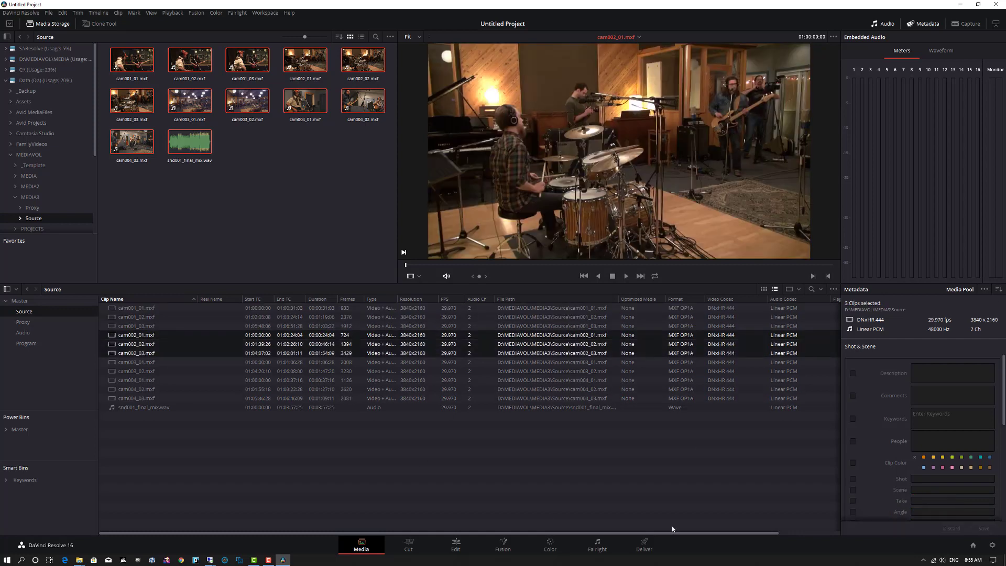
click(958, 512)
text(2)
click(984, 528)
Step: Set the Angle metadata of the two cam003 clips to 3 and save it
click(125, 362)
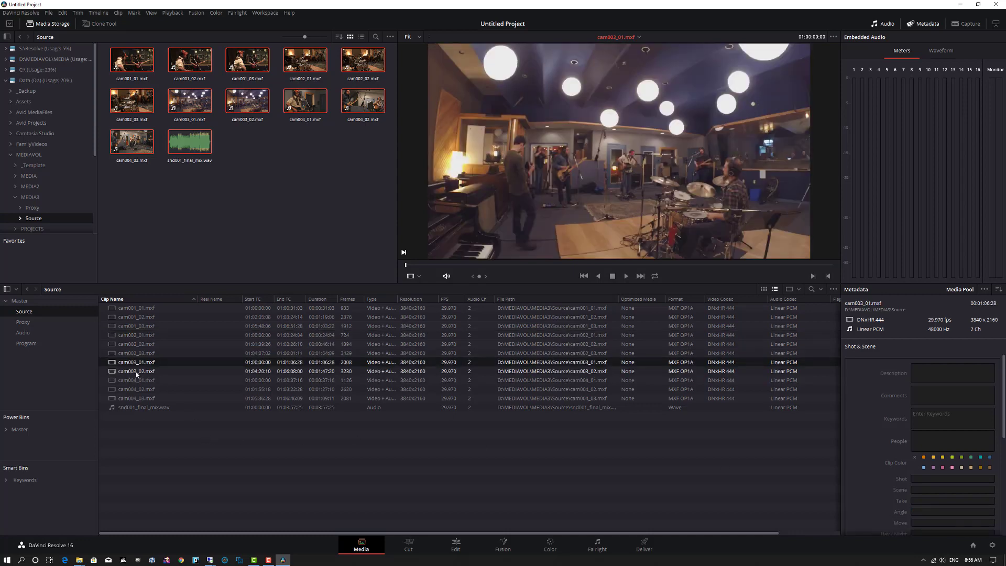
shift+click(136, 371)
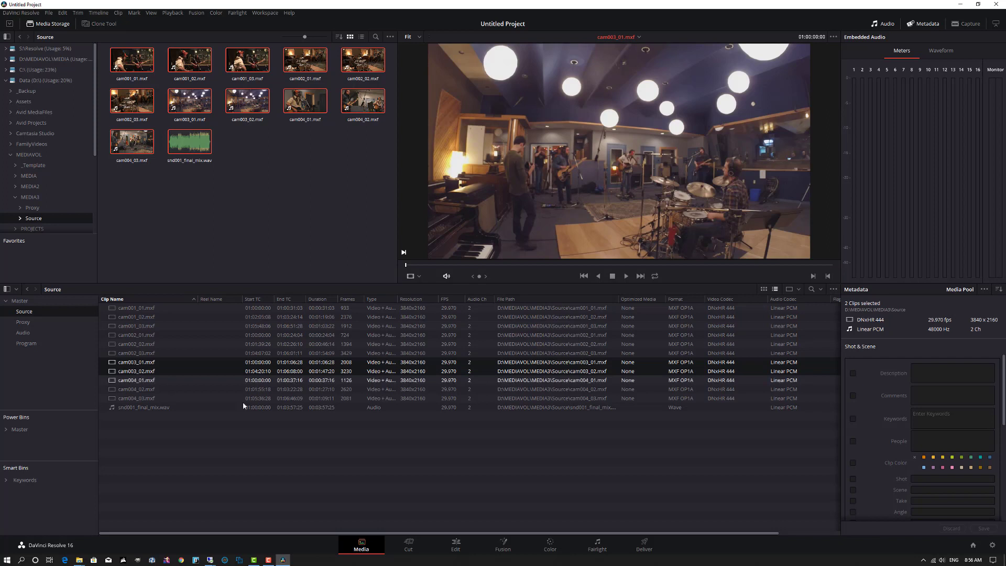
click(931, 513)
text(3)
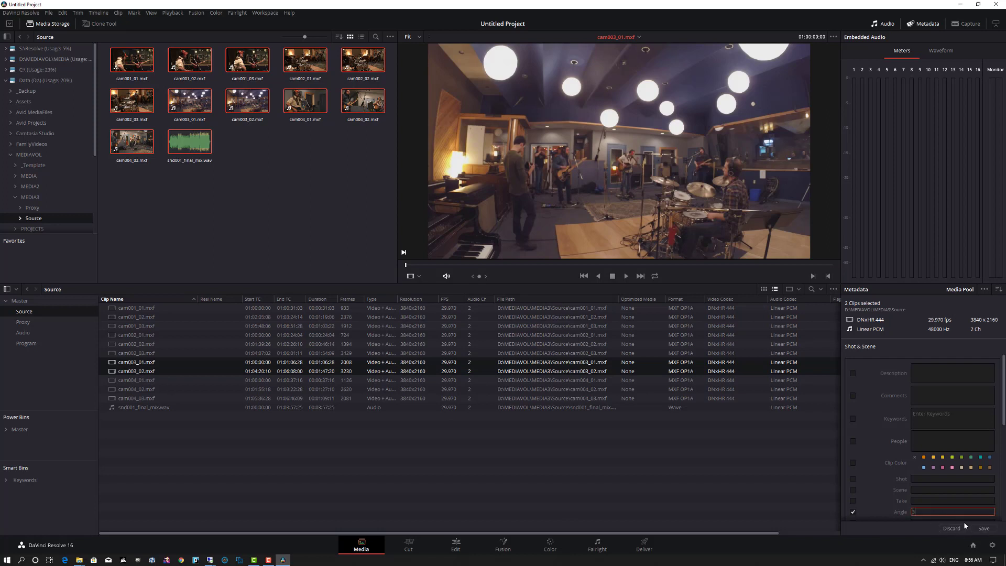
click(986, 529)
Step: Set the Angle metadata of the three cam004 clips to 4 and save it
click(135, 381)
shift+click(136, 400)
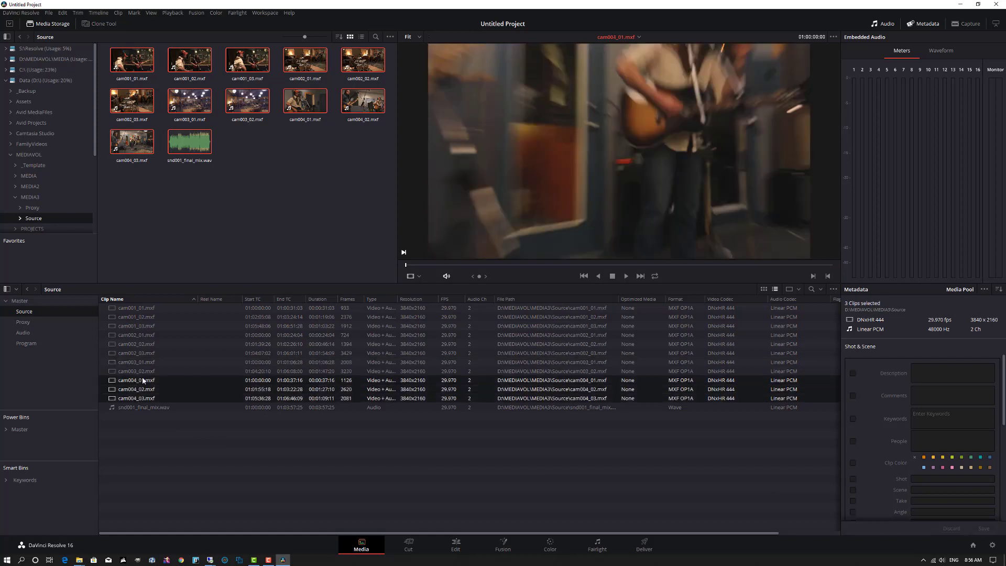
click(931, 514)
text(4)
click(987, 529)
Step: Check the Angle metadata of the camera clips in the Source bin one by one, starting with cam001_01.mxf
click(122, 309)
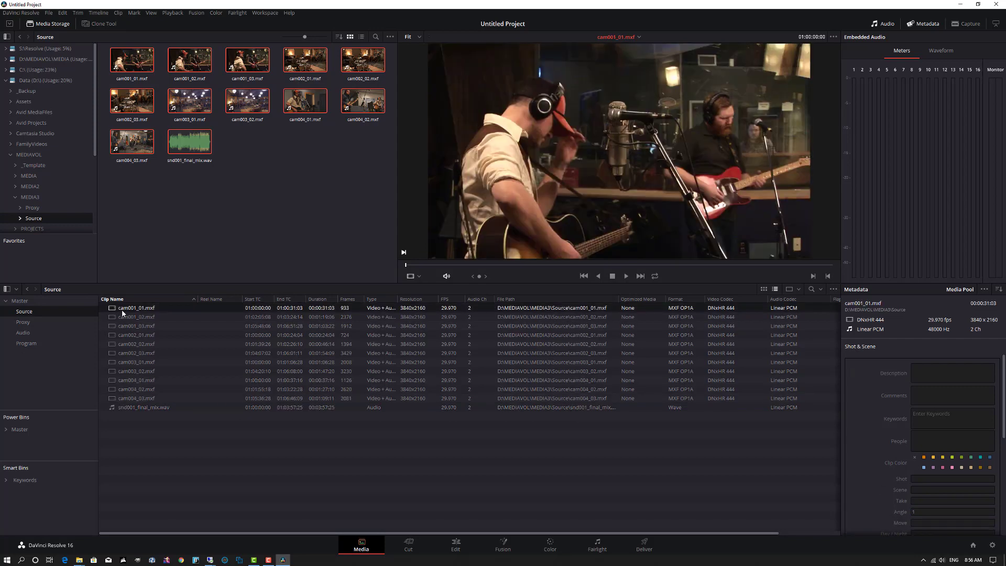
key(Down)
key(Down)
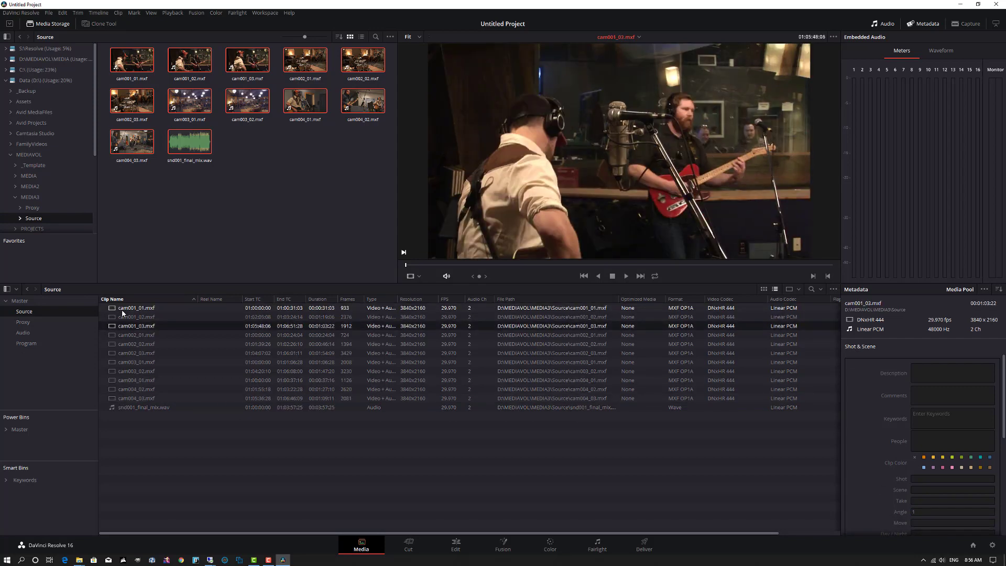
key(Down)
key(Down)
key(Down)
key(Down)
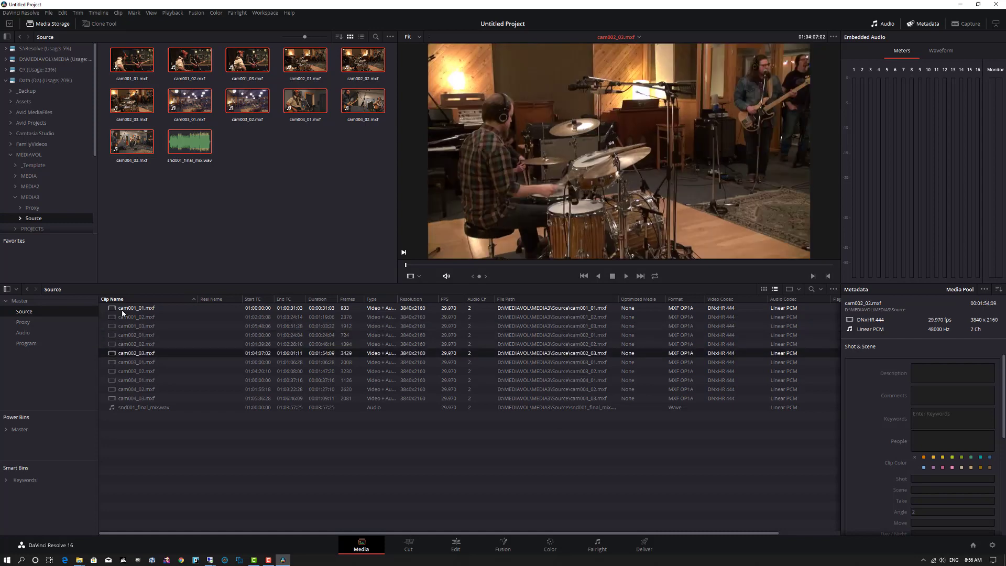
key(Down)
key(Down)
key(Down)
key(Down)
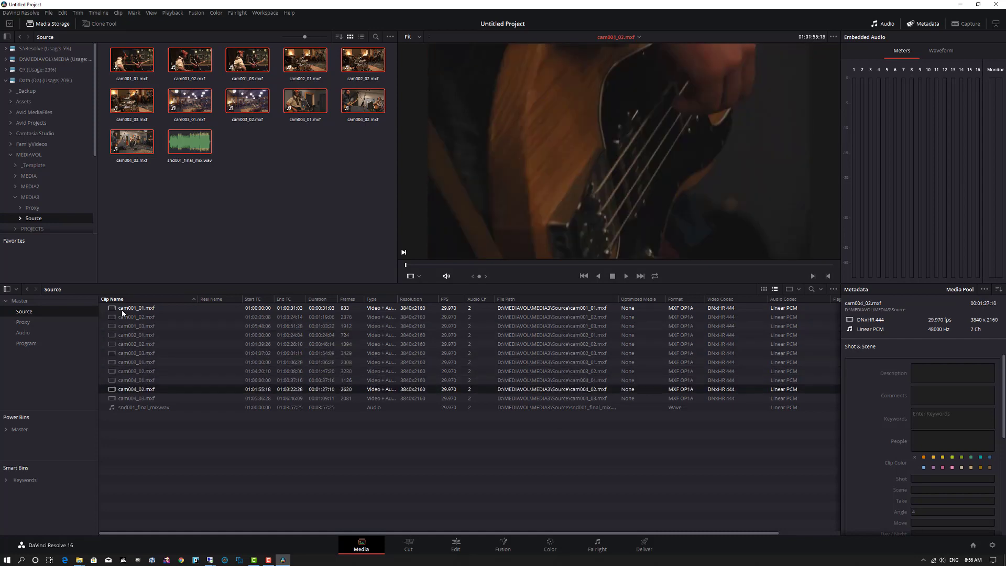
Step: Set the Angle metadata of snd001_final_mix.wav to 5 and reselect the clip to check the entry
key(Down)
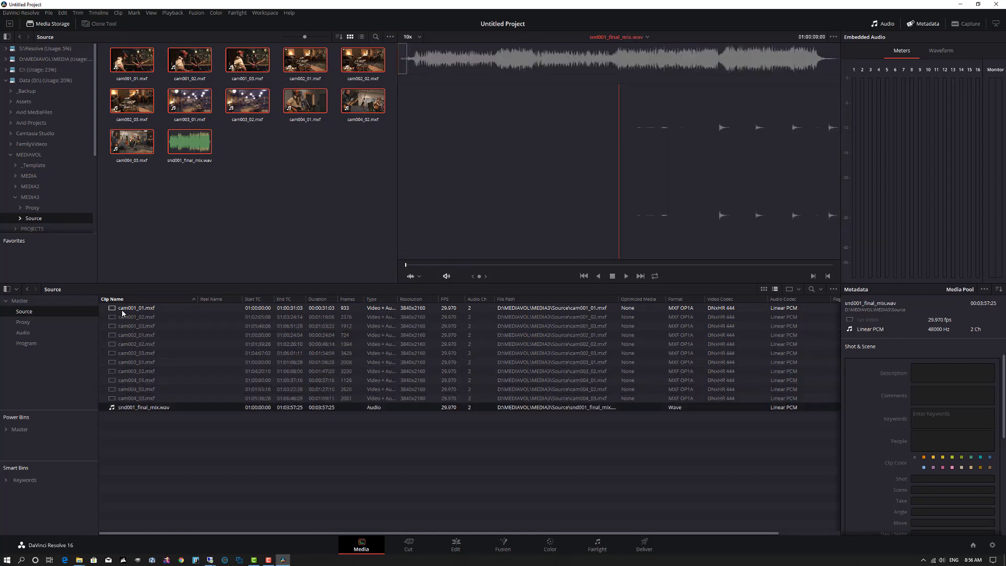
click(937, 511)
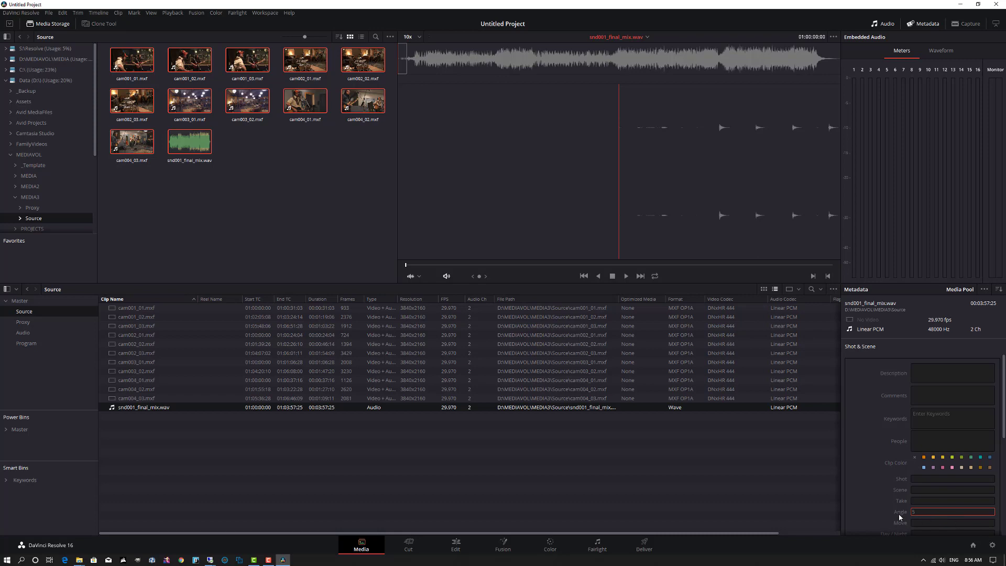
key(Tab)
click(126, 399)
click(127, 408)
Step: Start a new multicam clip from all clips in the Source bin, with Angle Sync set to Sound and Angle Name to Metadata - Angle
click(112, 309)
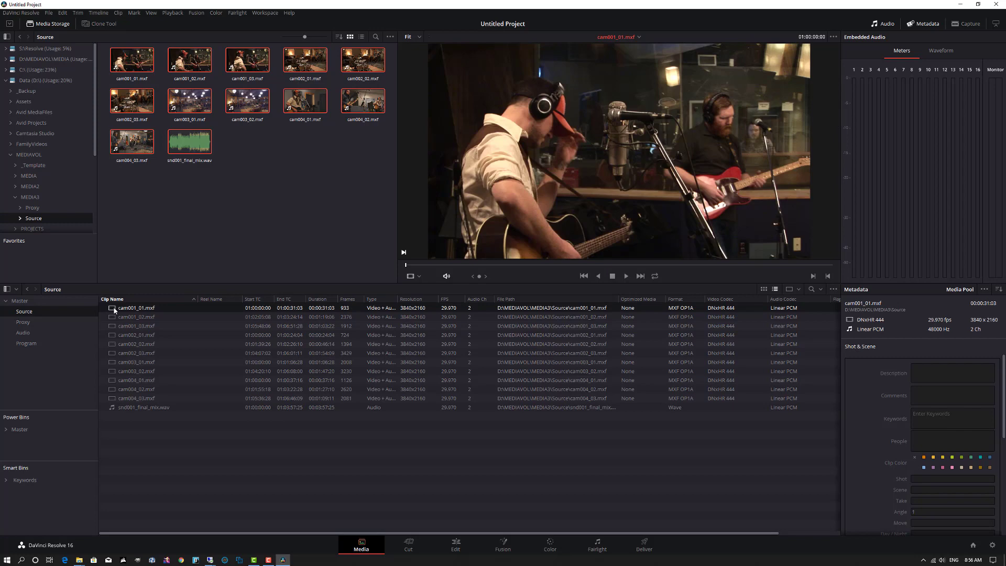
shift+click(116, 409)
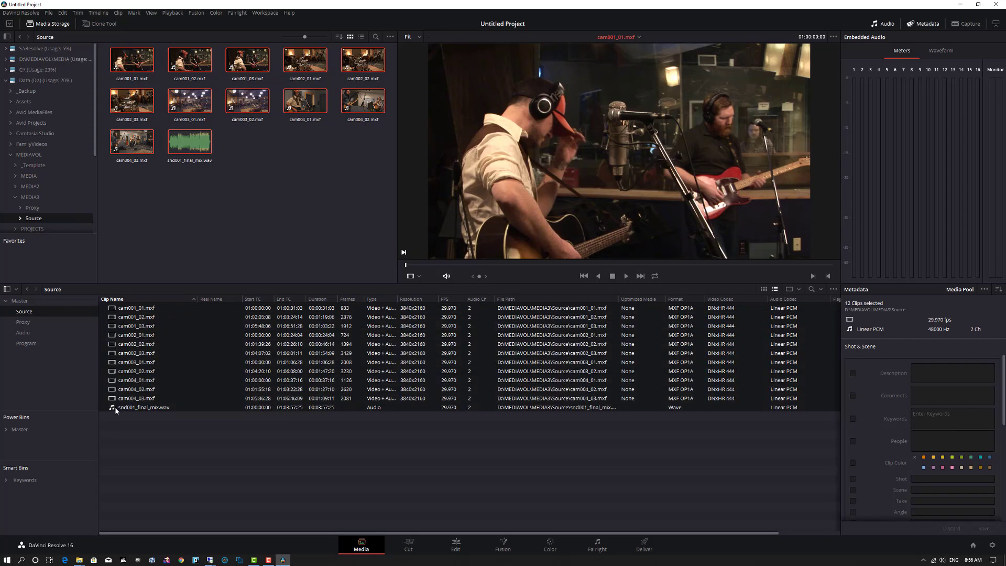
right_click(113, 308)
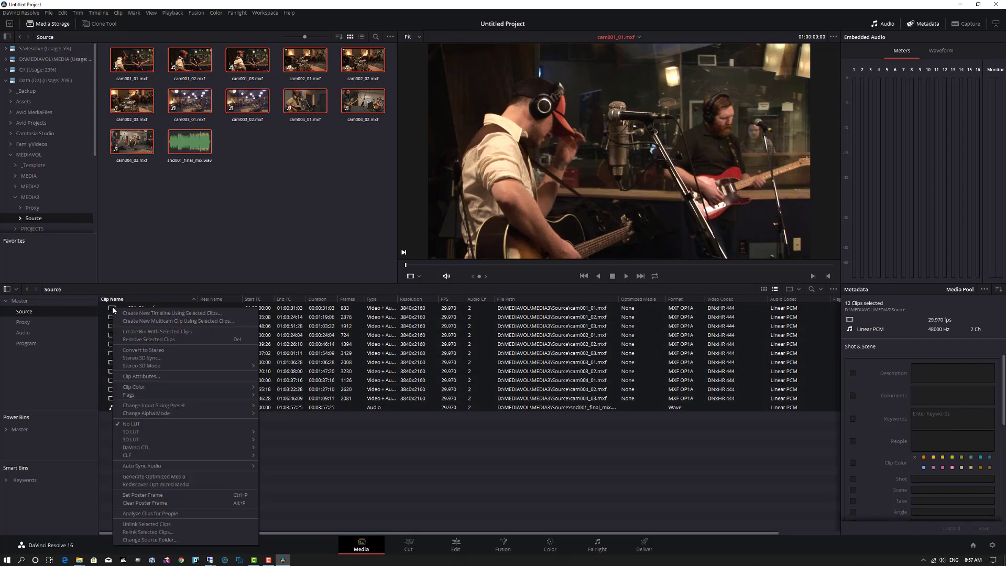
click(146, 321)
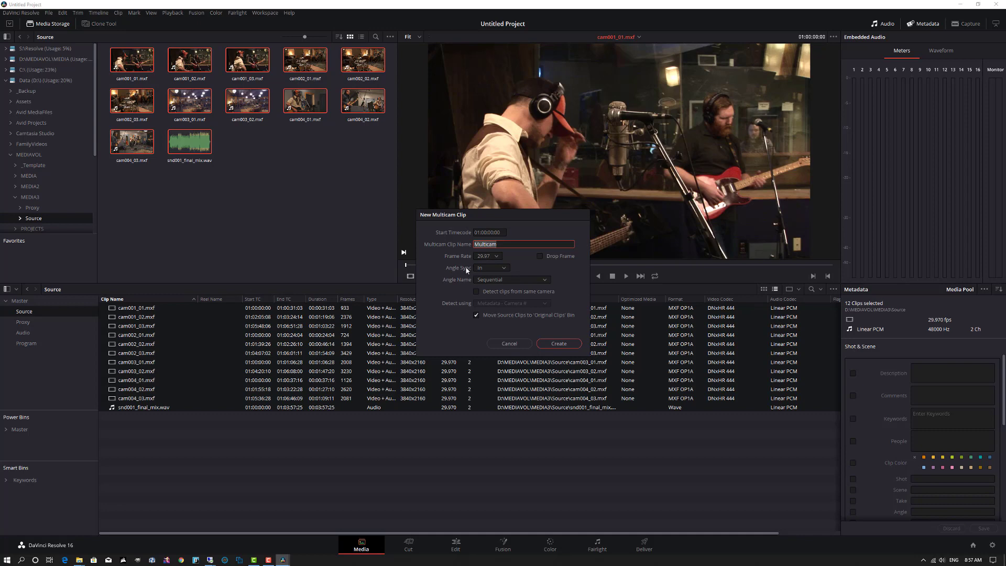
click(486, 269)
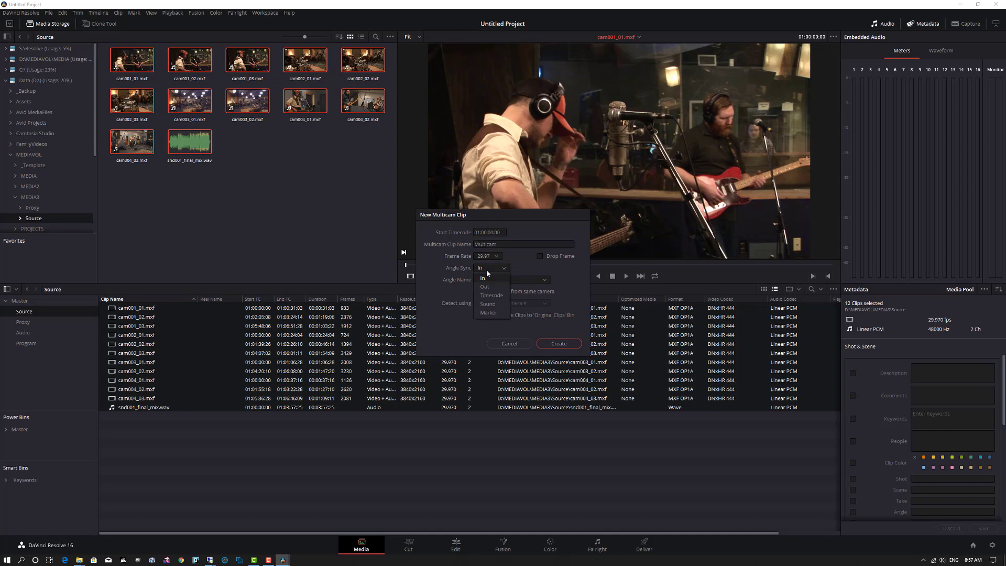
click(481, 308)
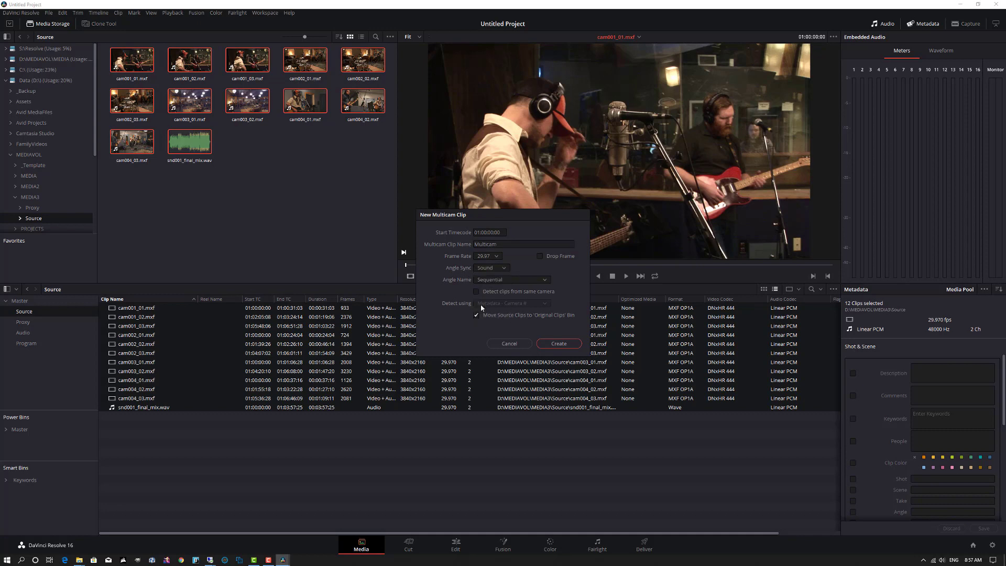
click(525, 281)
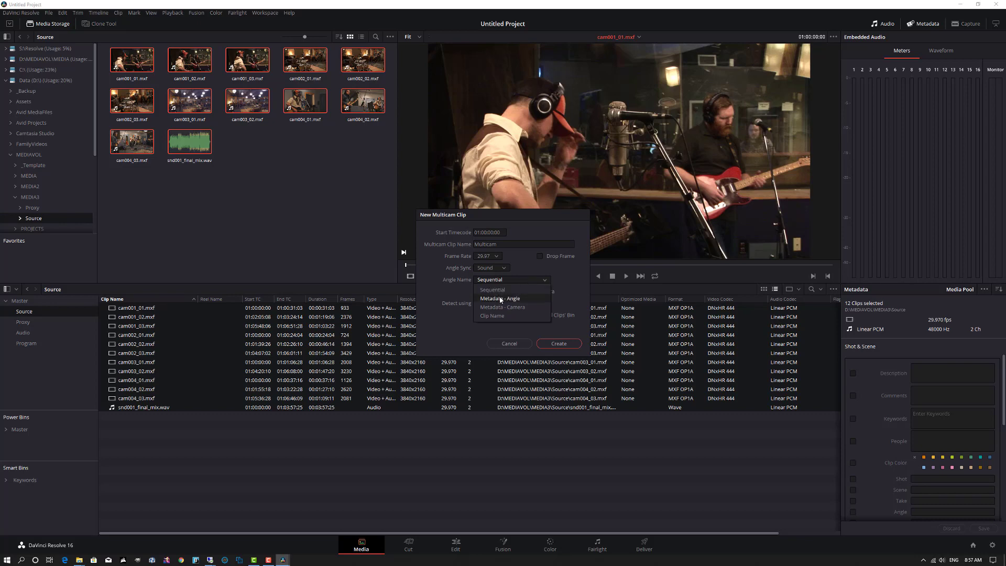
click(501, 299)
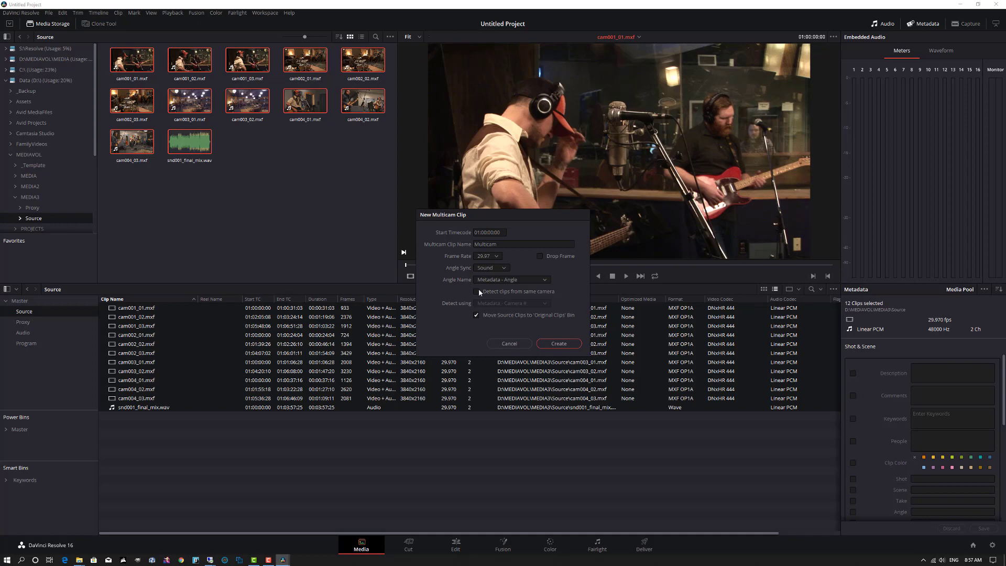
Step: Enable detection of clips from the same camera, keep the source clips in their bin, and create the multicam clip
click(477, 291)
click(543, 302)
click(515, 324)
click(560, 345)
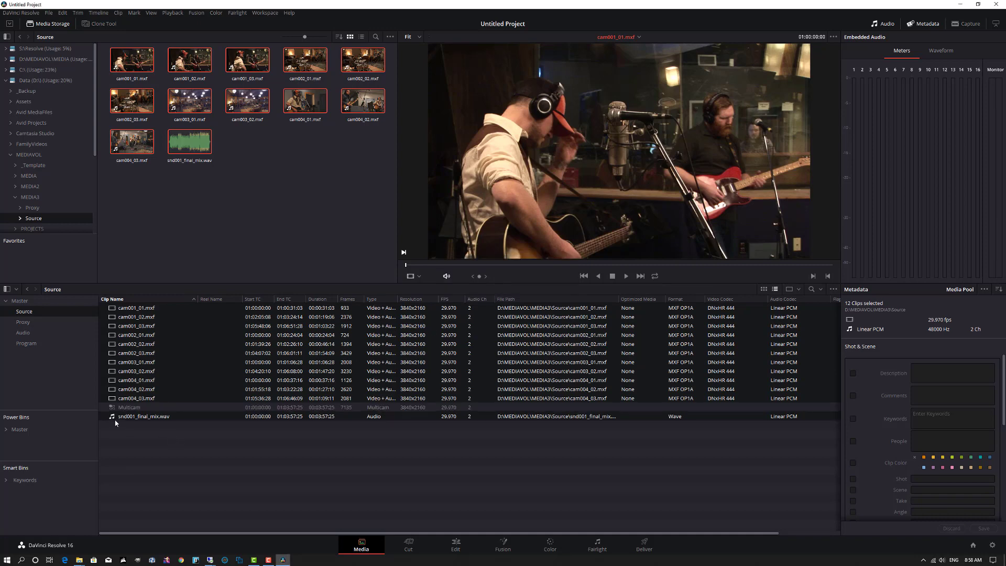
Step: Move the Multicam clip to the Program bin and snd001_final_mix.wav to the Audio bin
click(112, 409)
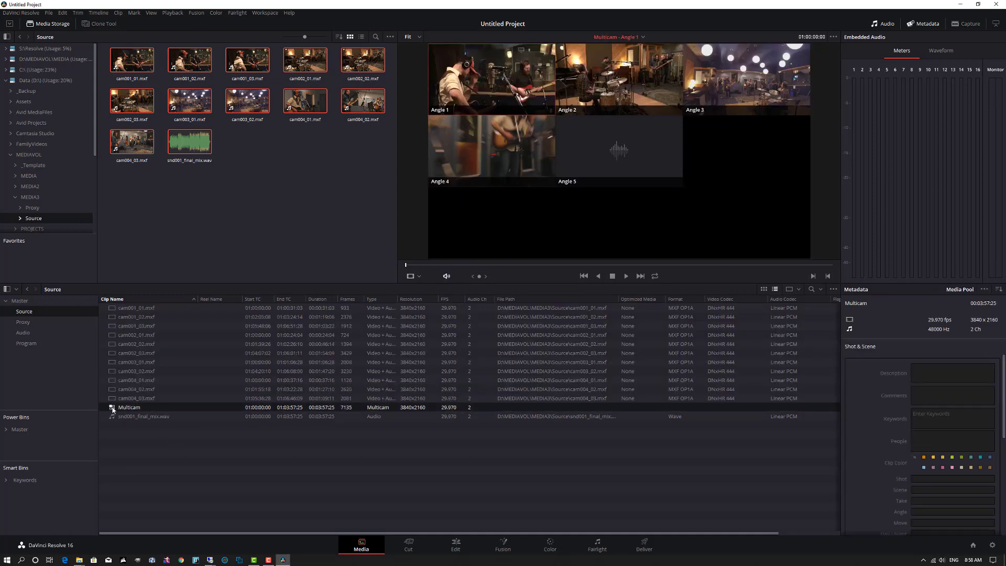
drag(113, 409, 26, 343)
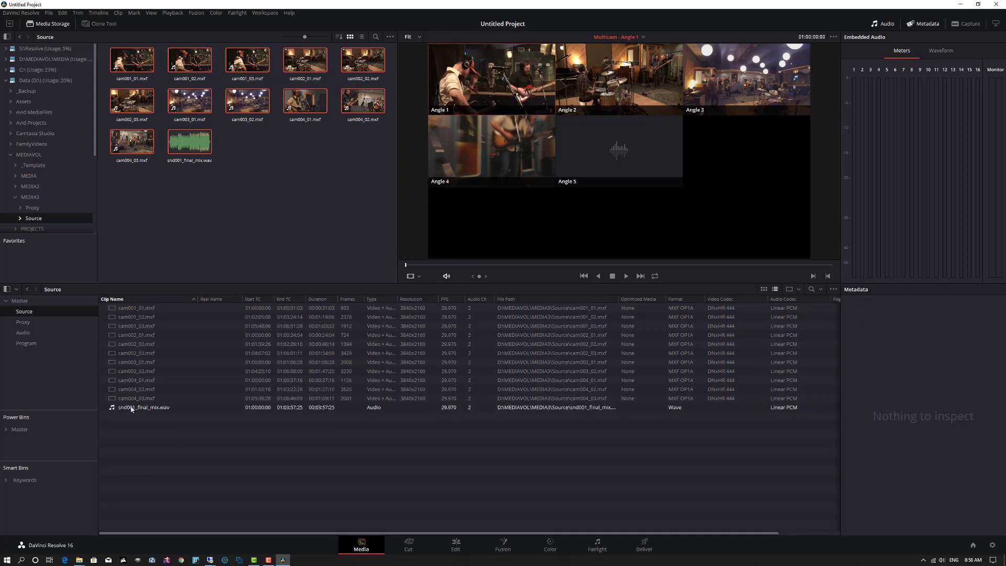
drag(111, 409, 23, 333)
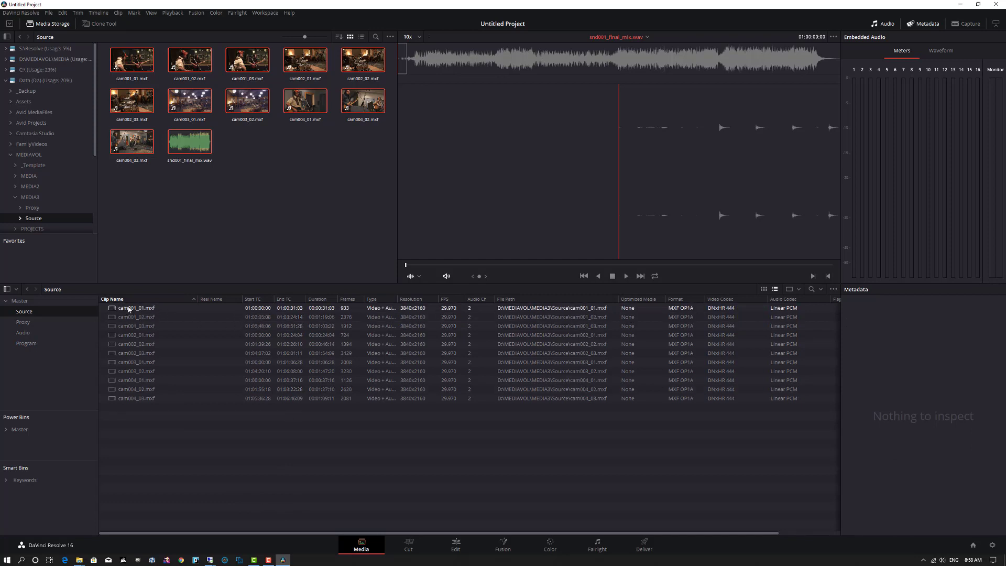
Step: Open Media Management for all eleven camera clips in the Source bin and choose the Transcode operation
click(112, 308)
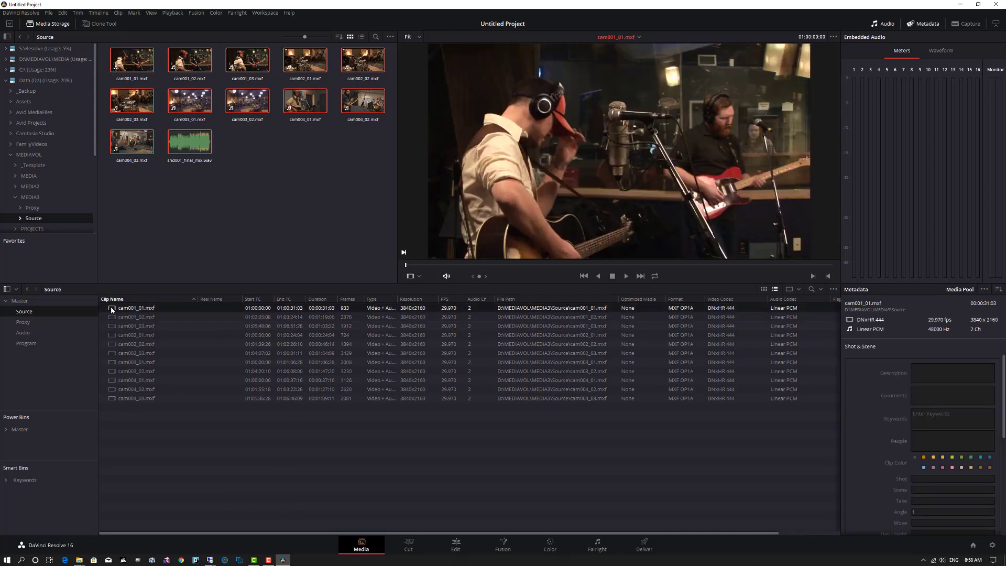
shift+click(115, 400)
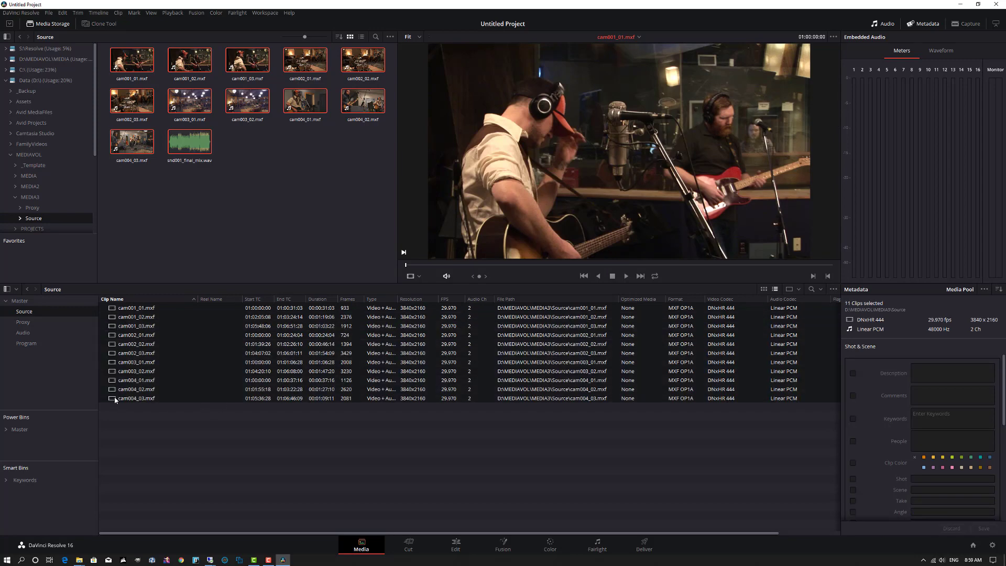
click(48, 13)
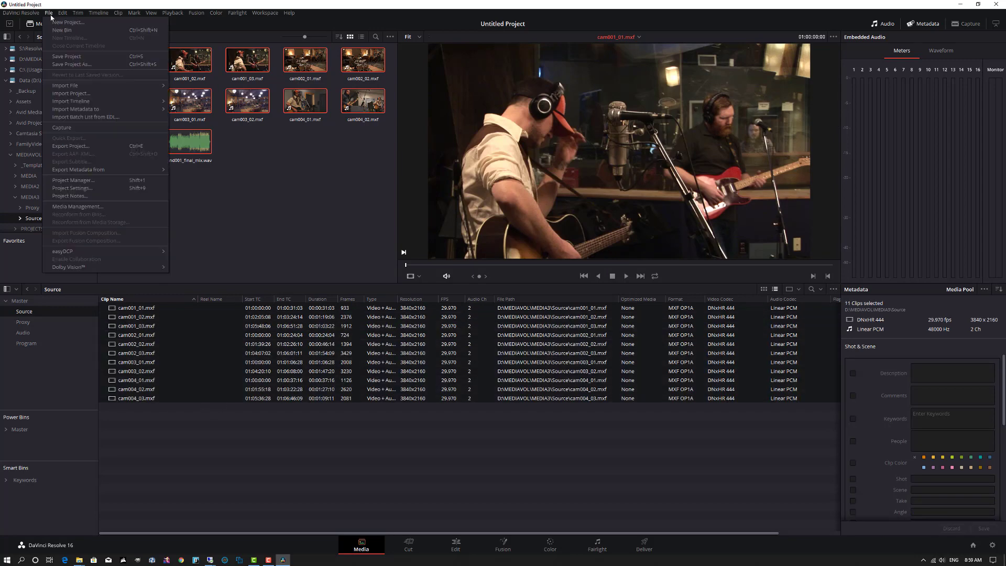
click(69, 207)
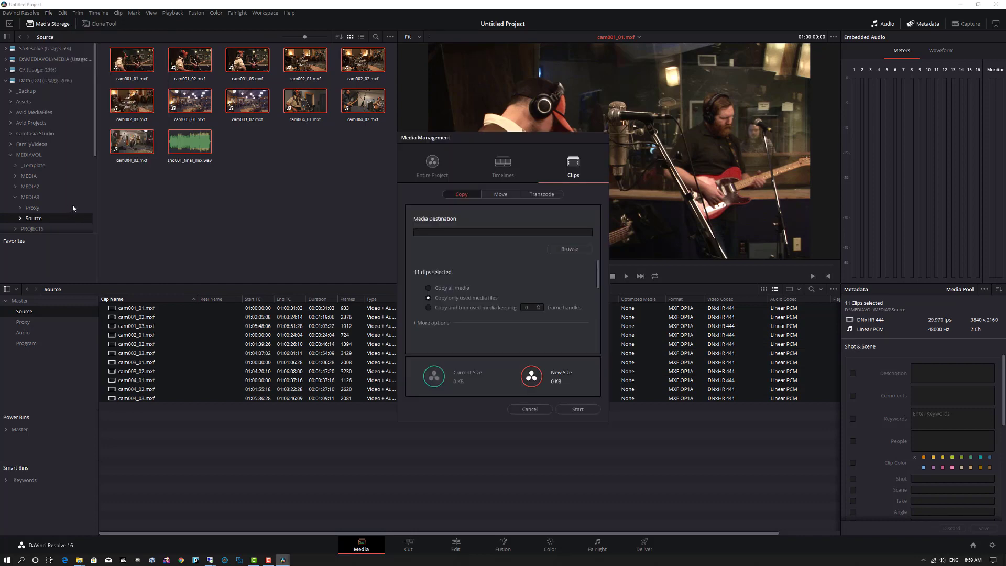
click(542, 193)
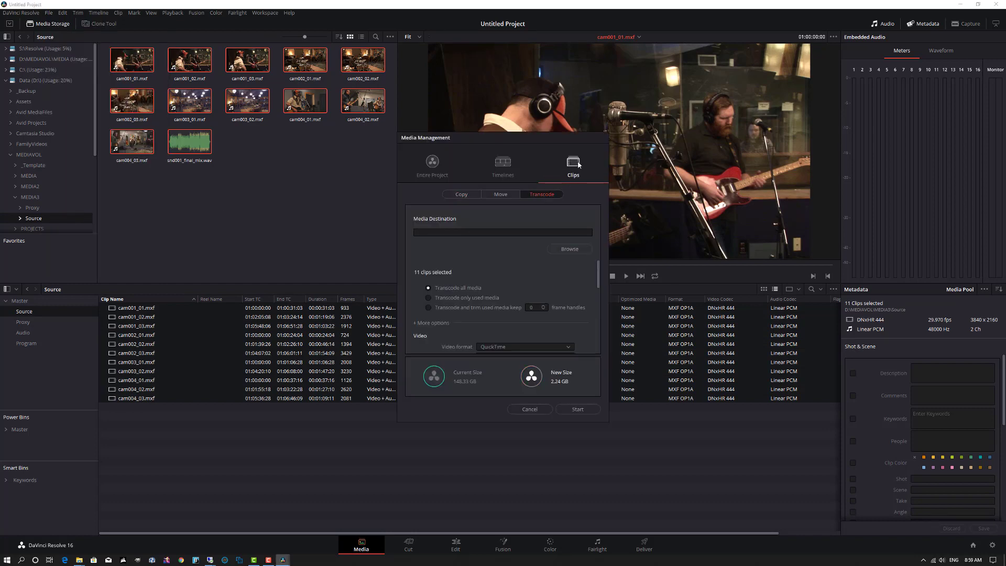
Step: Set the transcode's media destination to the Proxy folder in MEDIAVOL\MEDIA3 on the Data (D:) drive
click(578, 251)
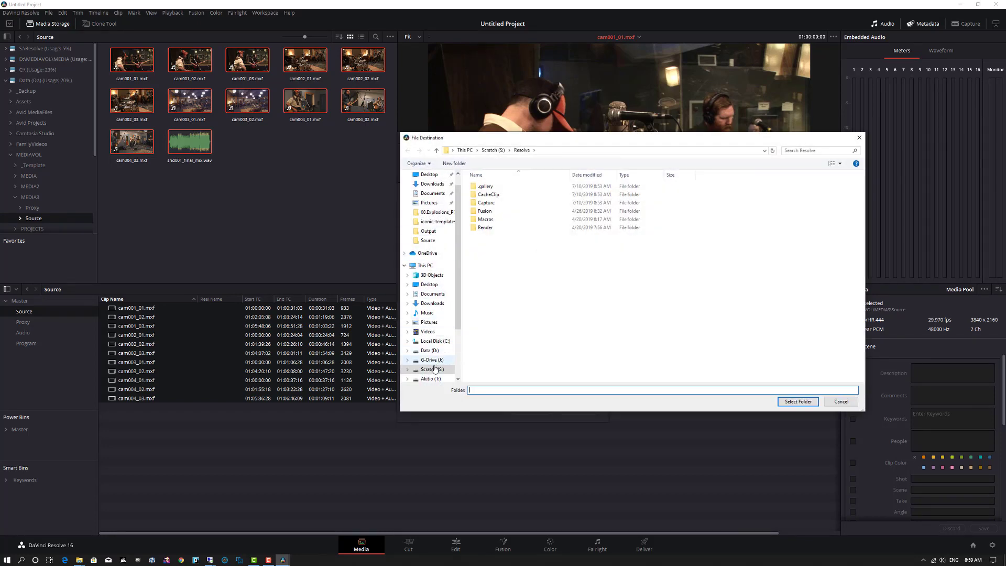
click(426, 351)
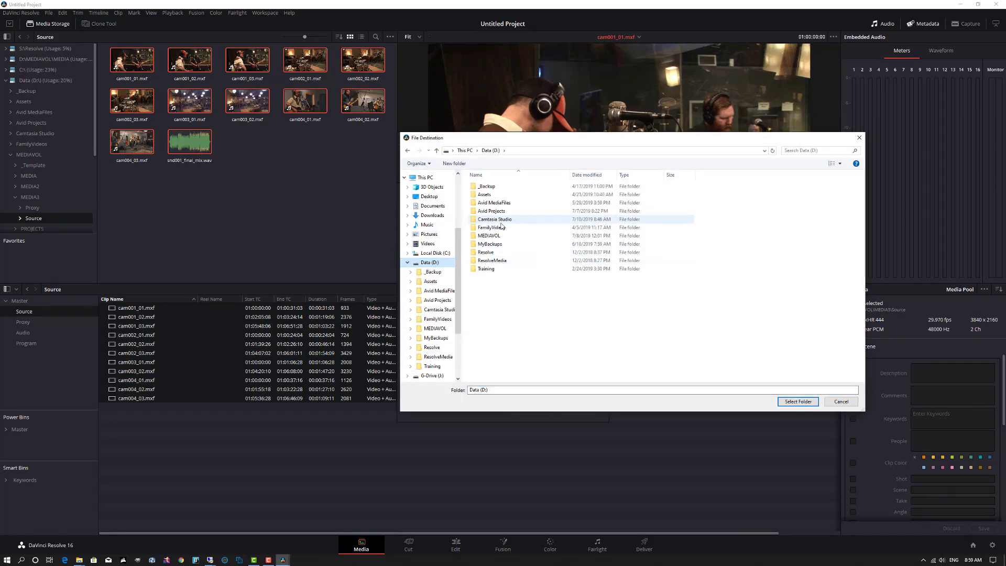
double_click(475, 240)
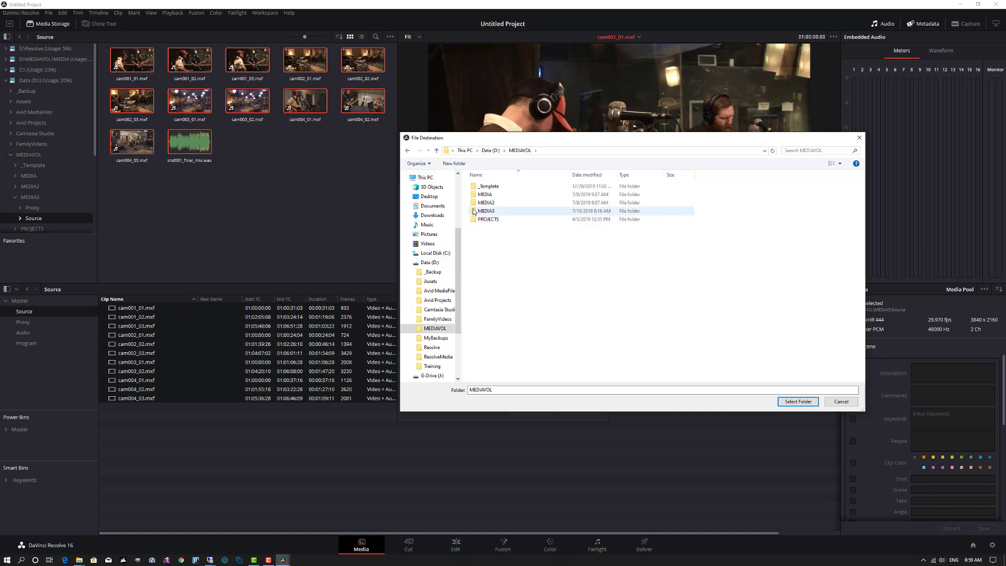
click(474, 211)
double_click(474, 211)
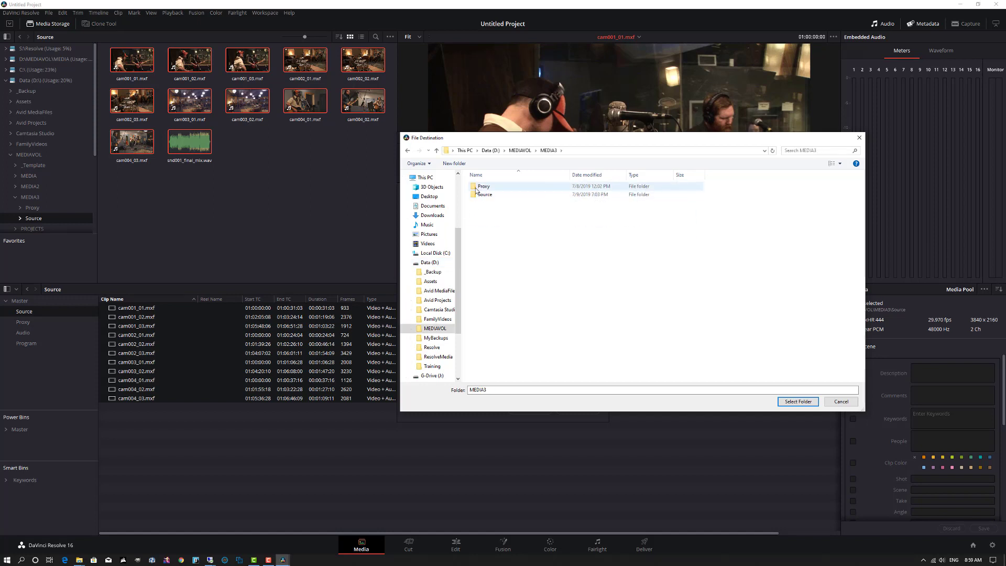
click(476, 188)
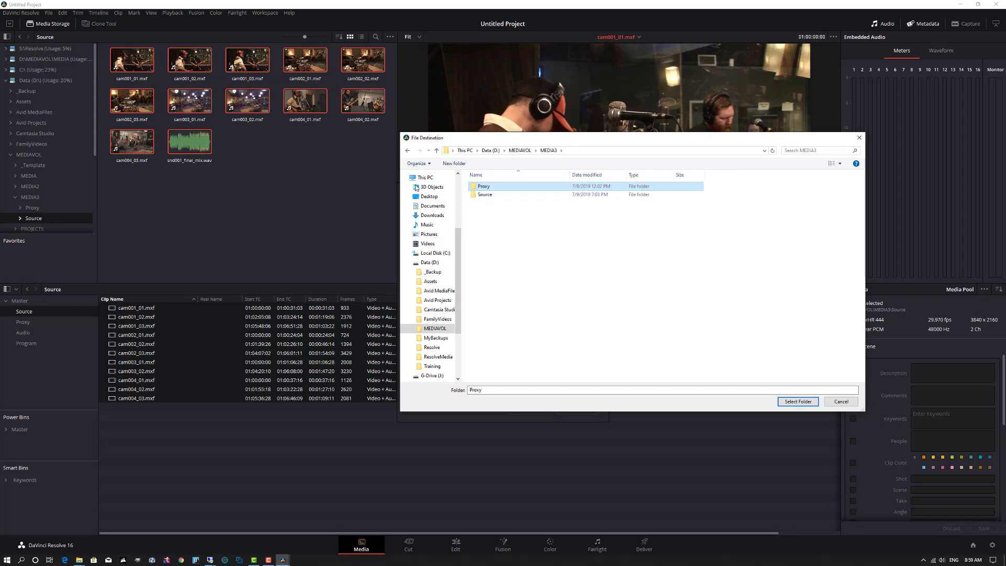
click(797, 402)
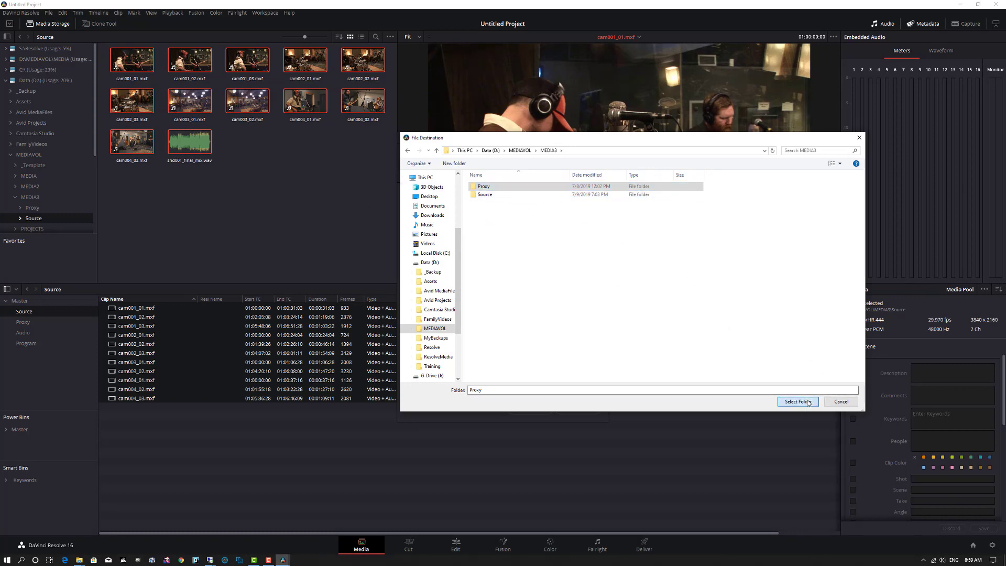
Step: Set the video format of the transcode to MXF OP1A
drag(596, 264, 593, 284)
click(556, 288)
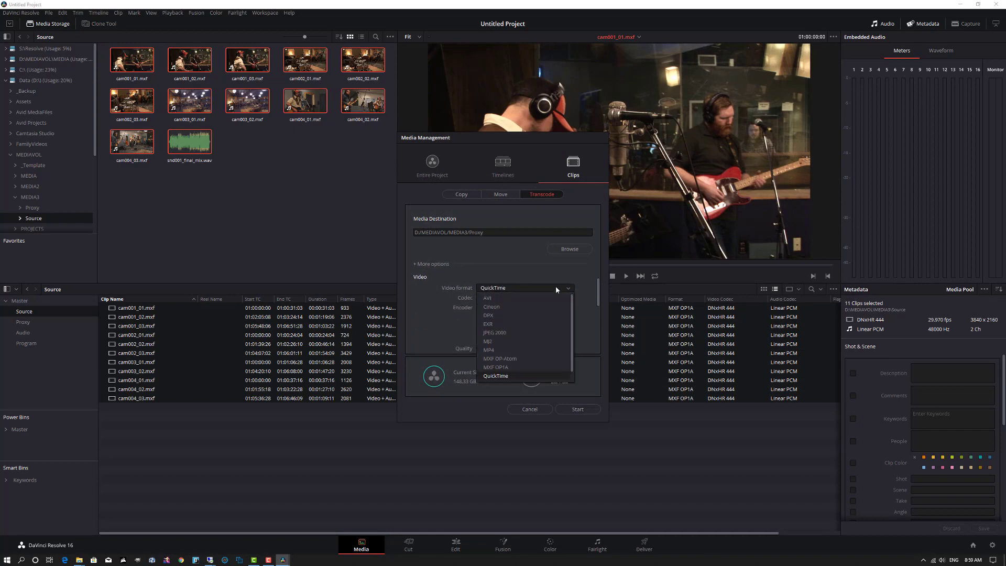
click(501, 368)
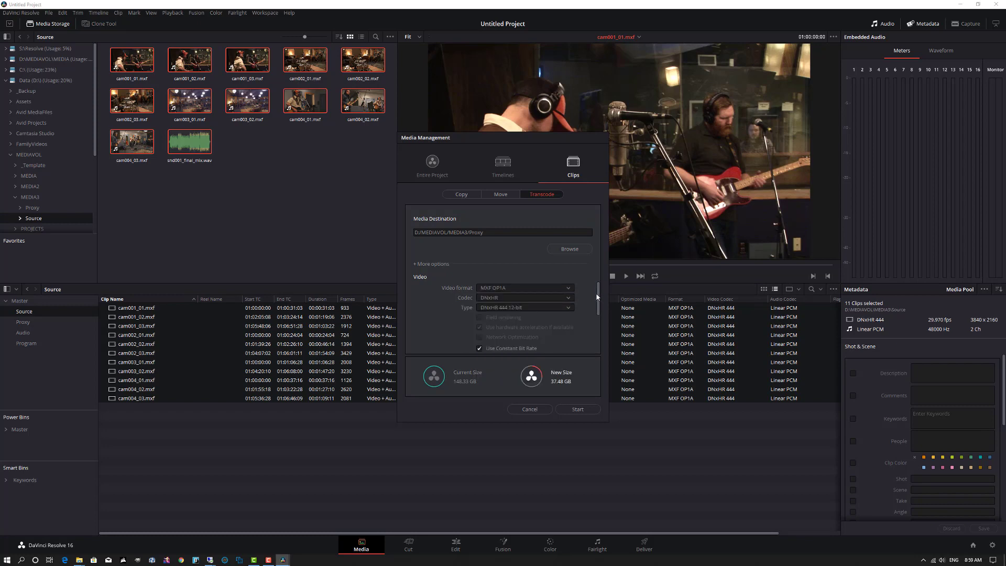
Step: Set the transcode type to DNxHR LB and the resolution to 3840 x 2160 Ultra HD, and cancel Media Management without starting
click(569, 309)
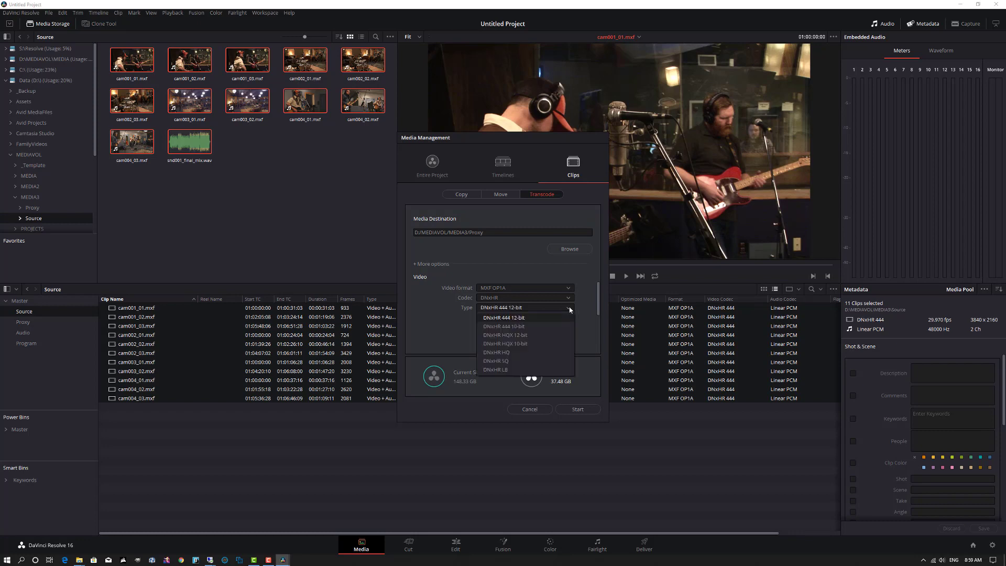
click(499, 369)
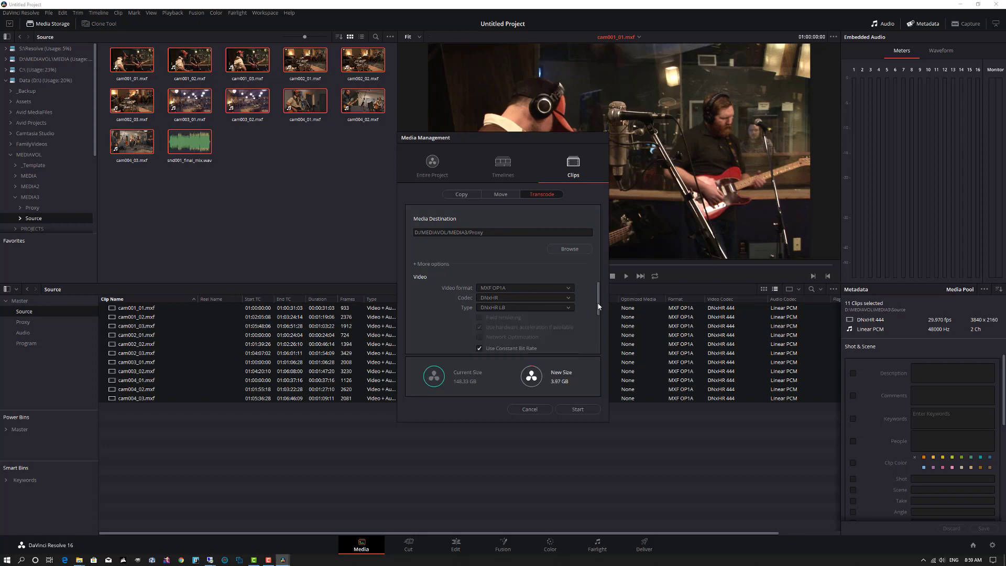
scroll(599, 307, down, 4)
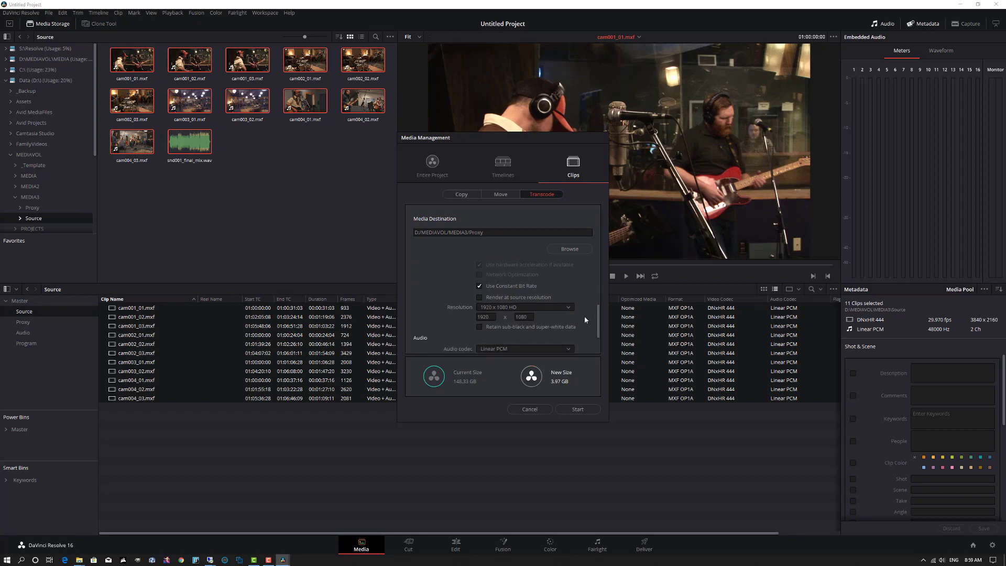
click(570, 310)
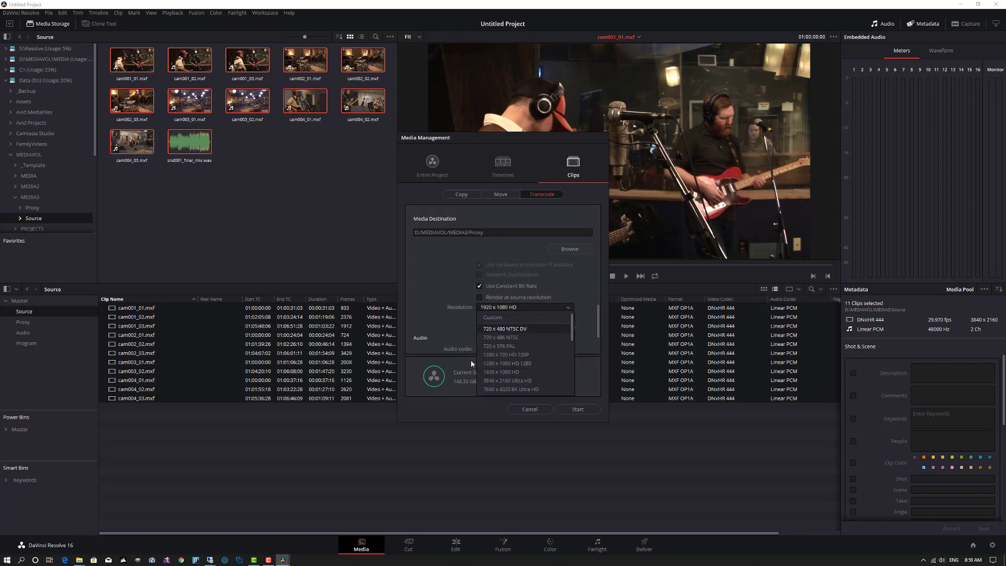
click(524, 380)
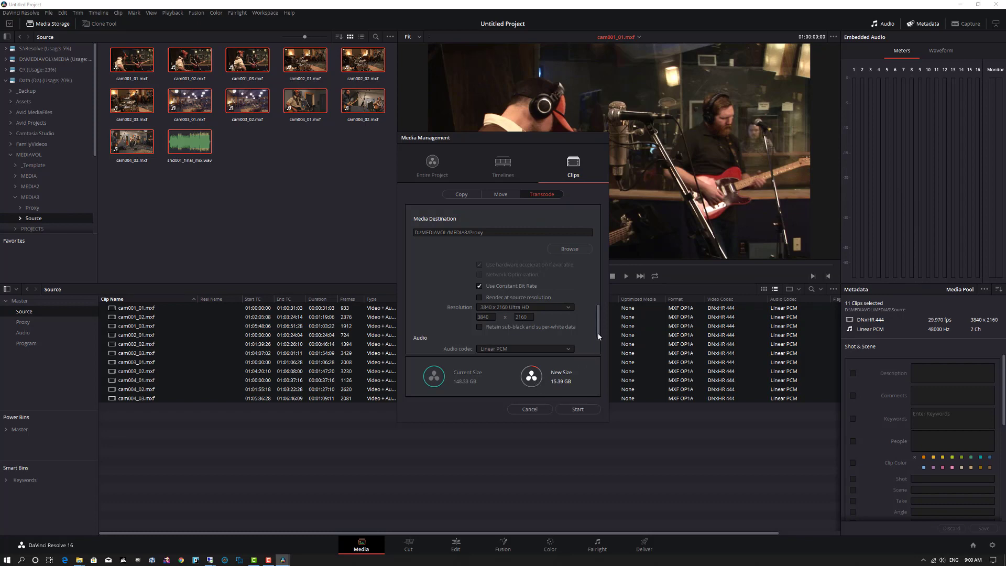
drag(599, 336, 607, 352)
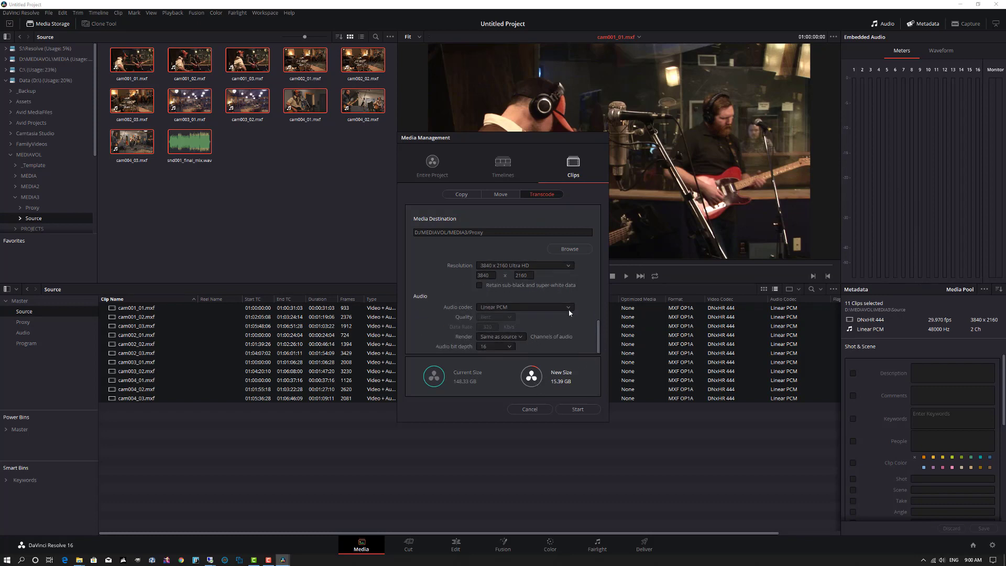
drag(598, 335, 593, 304)
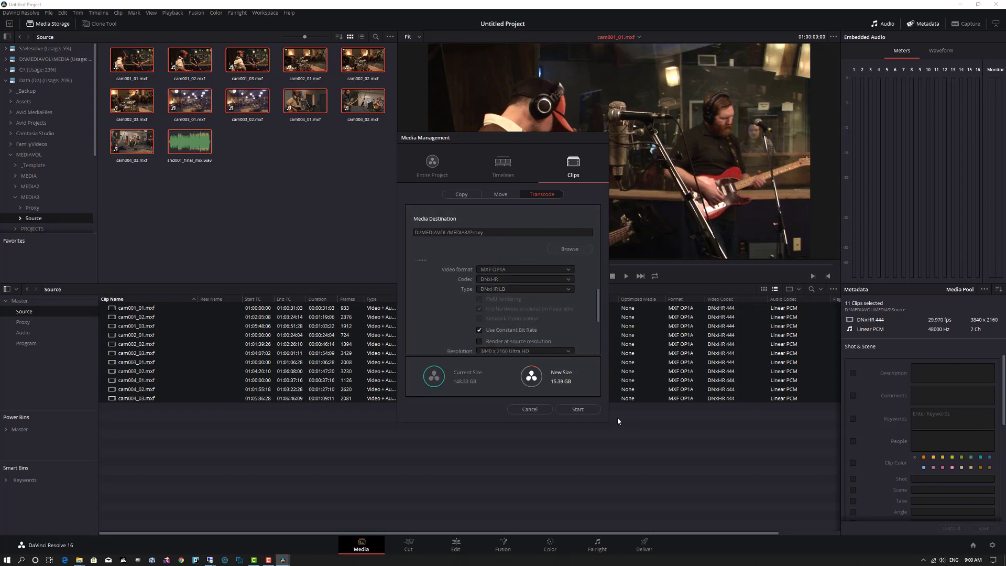
click(528, 411)
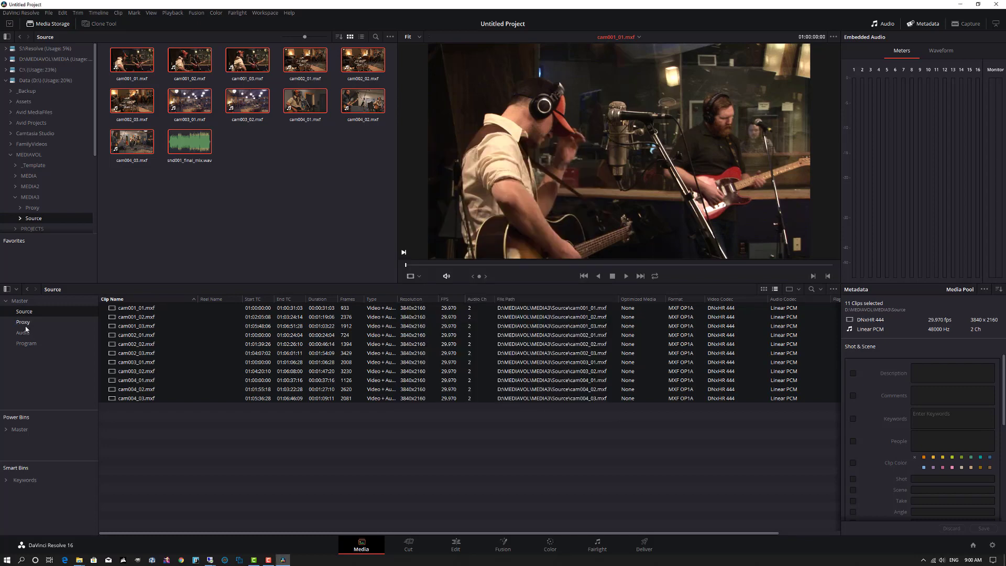
Step: Import all eleven camera clips from the MEDIAVOL\MEDIA3\Proxy folder into the media pool's Proxy bin
click(36, 318)
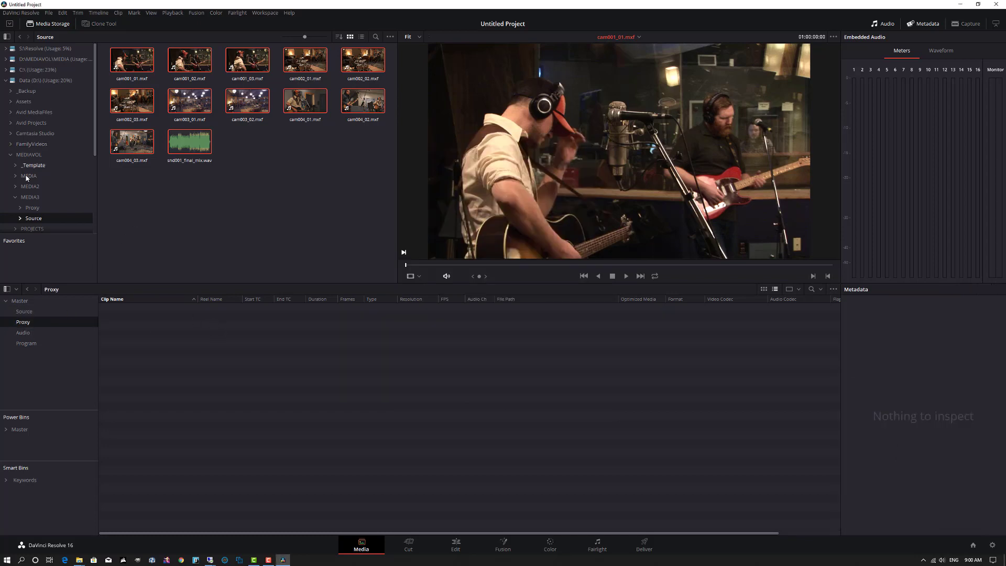
click(32, 208)
key(ctrl+a)
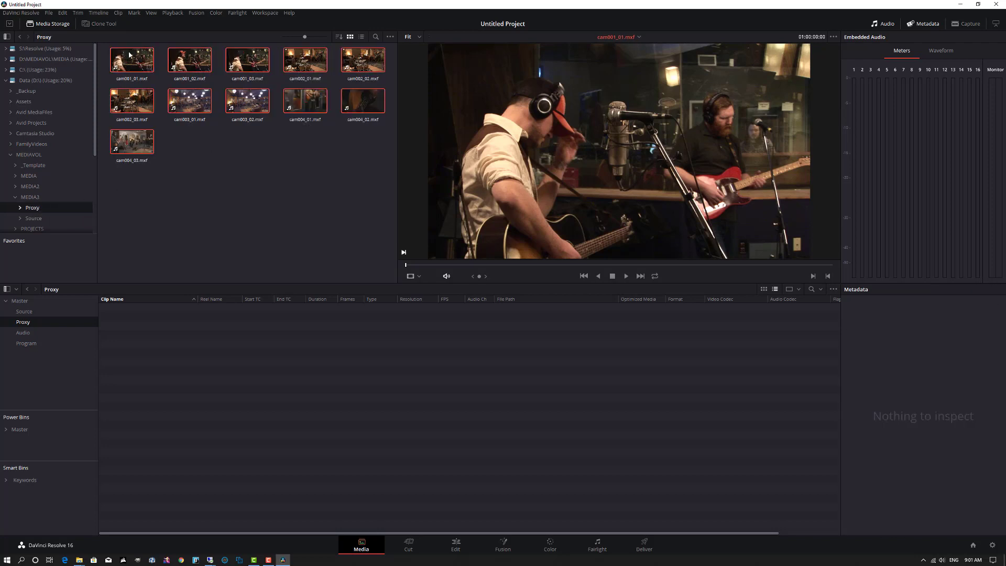
drag(136, 61, 152, 340)
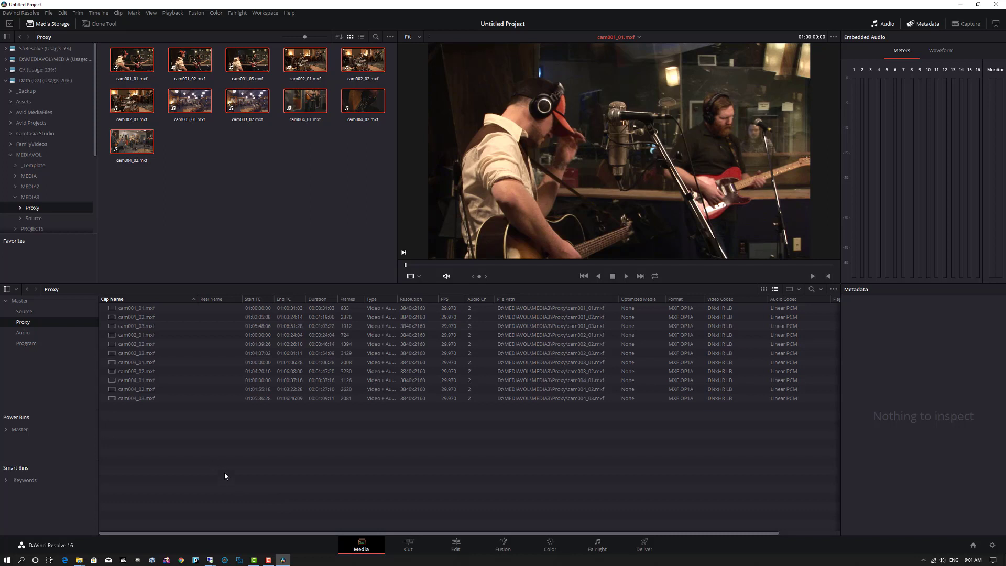
Step: Place the Program bin's Multicam clip in a new timeline on the Edit page and switch the source viewer to Multicam mode
click(27, 344)
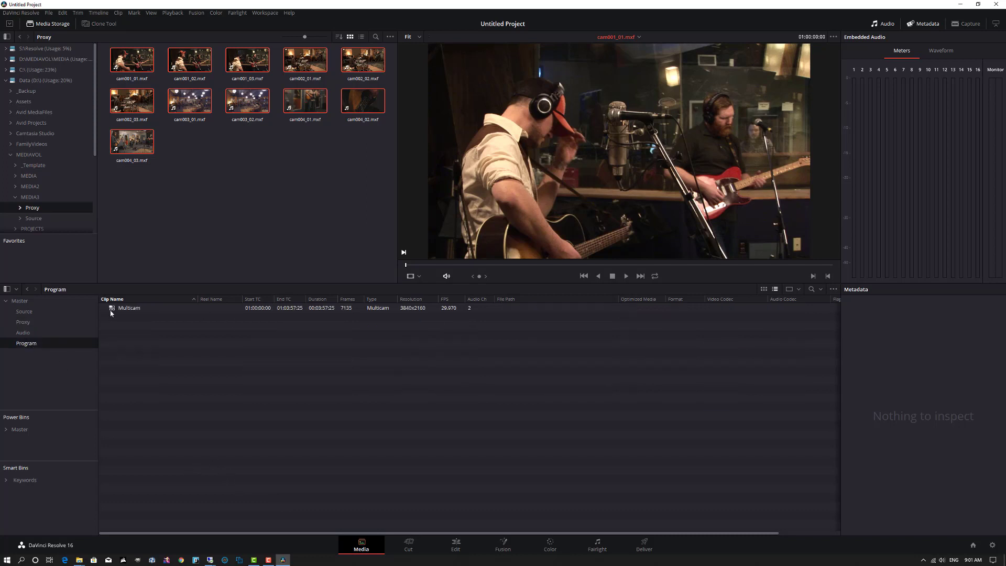
click(458, 547)
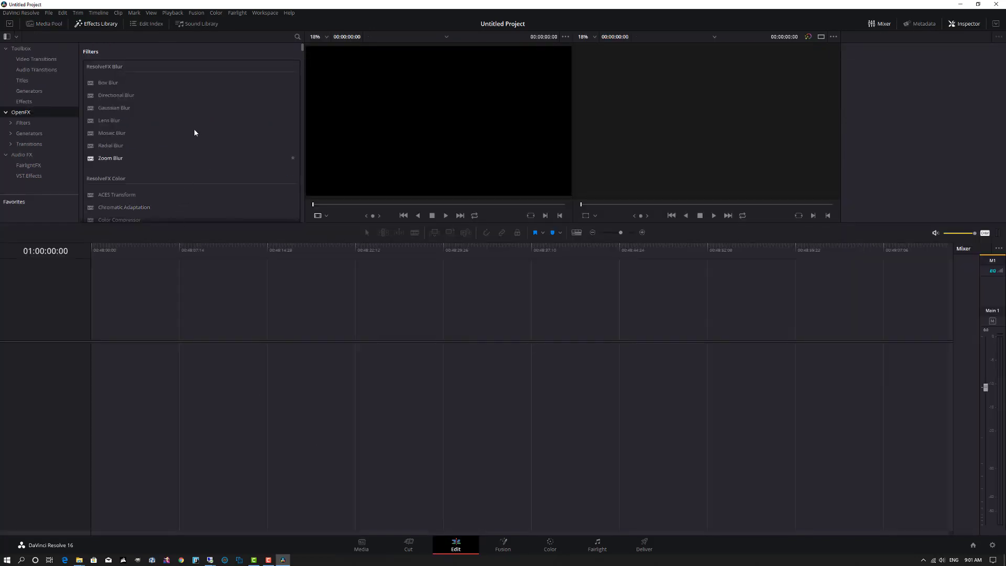
click(44, 27)
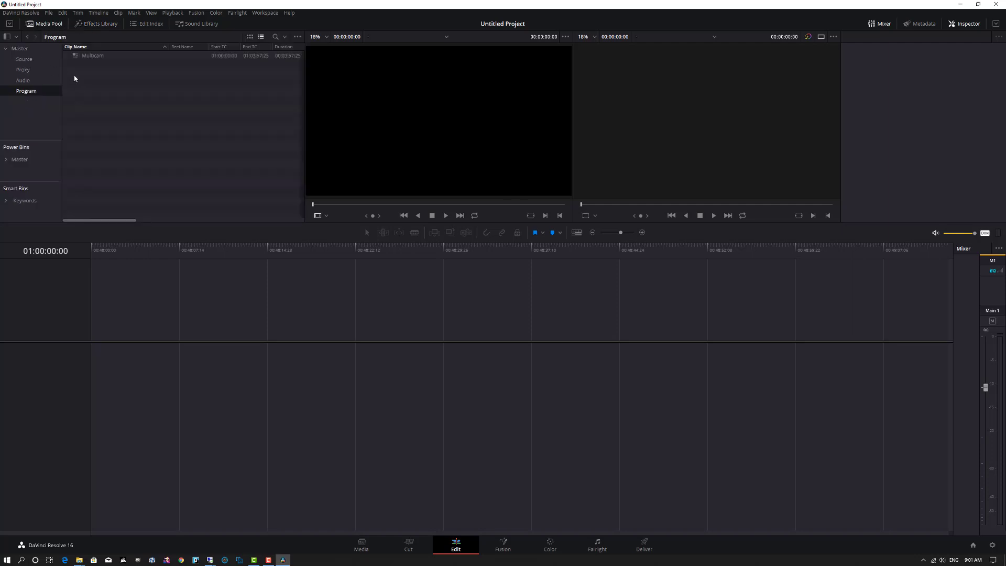
drag(76, 57, 150, 301)
drag(97, 340, 94, 339)
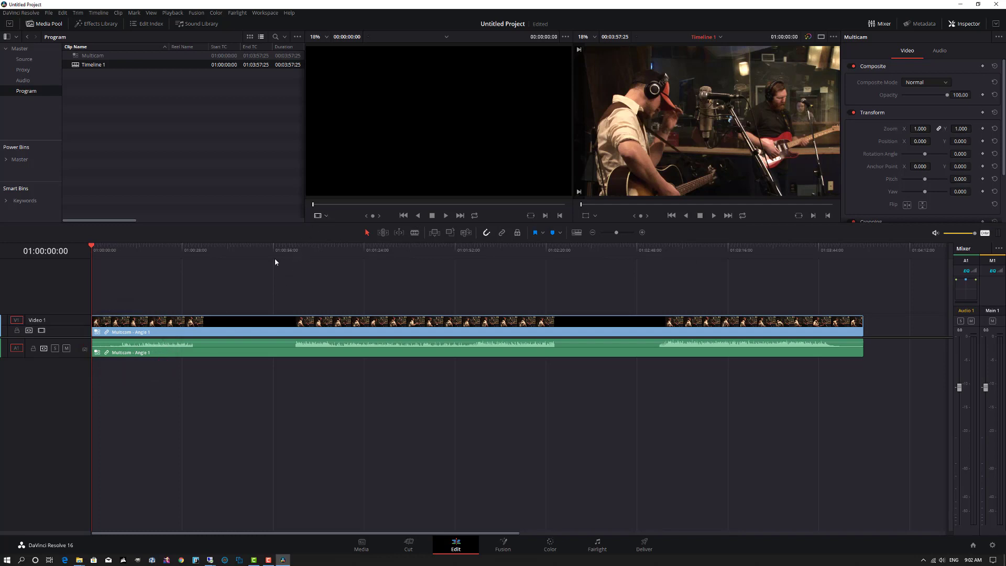
click(326, 215)
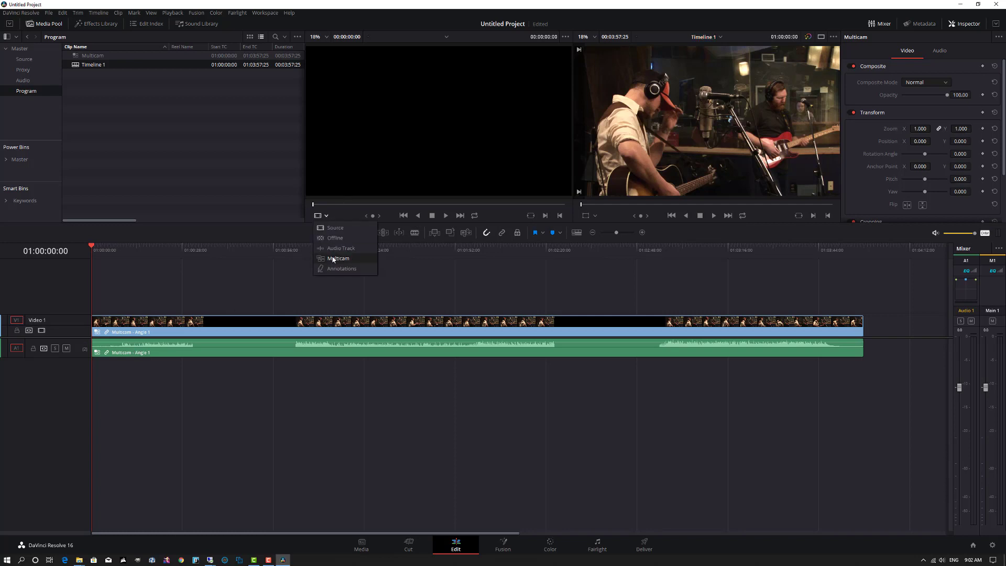
click(333, 258)
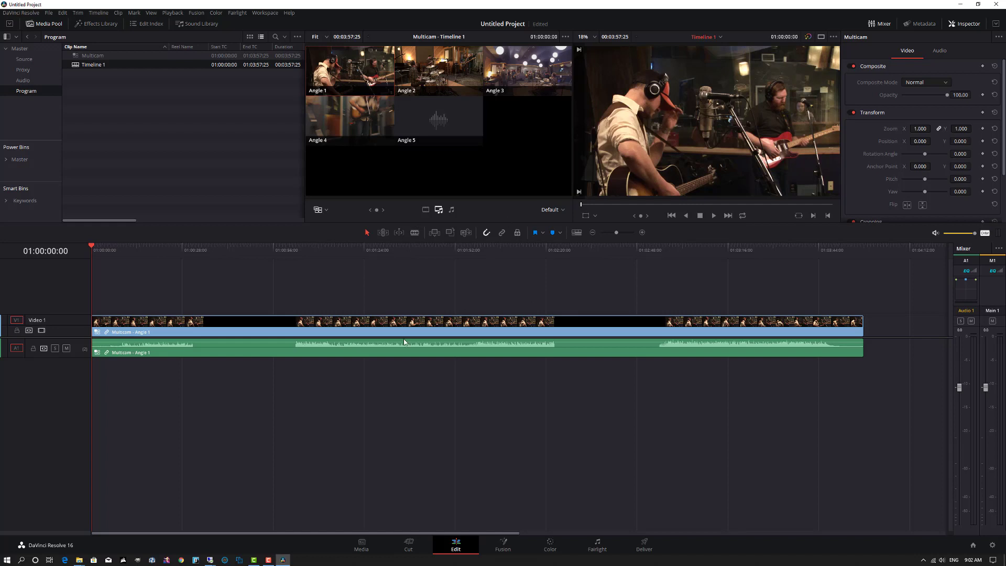
click(263, 349)
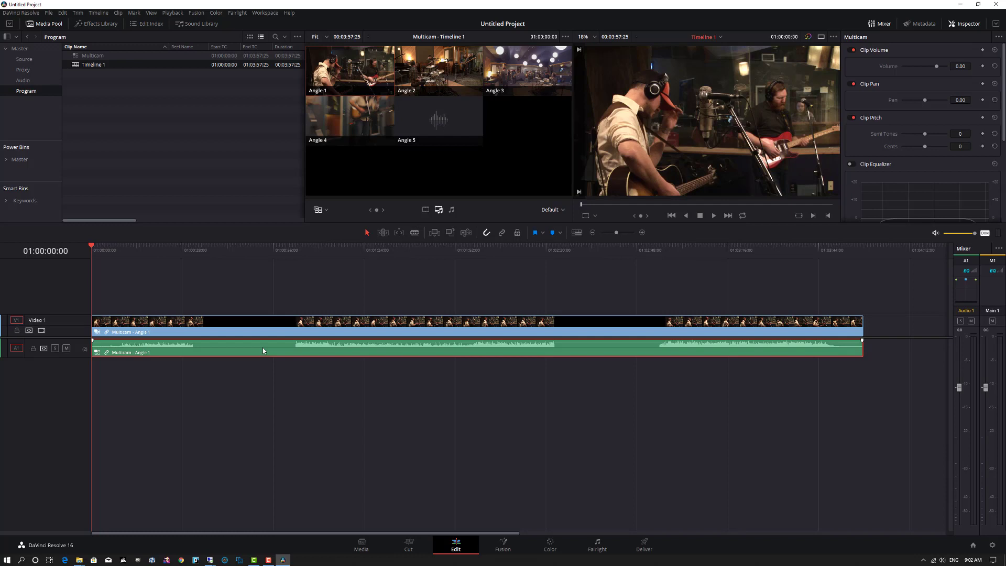
key(Delete)
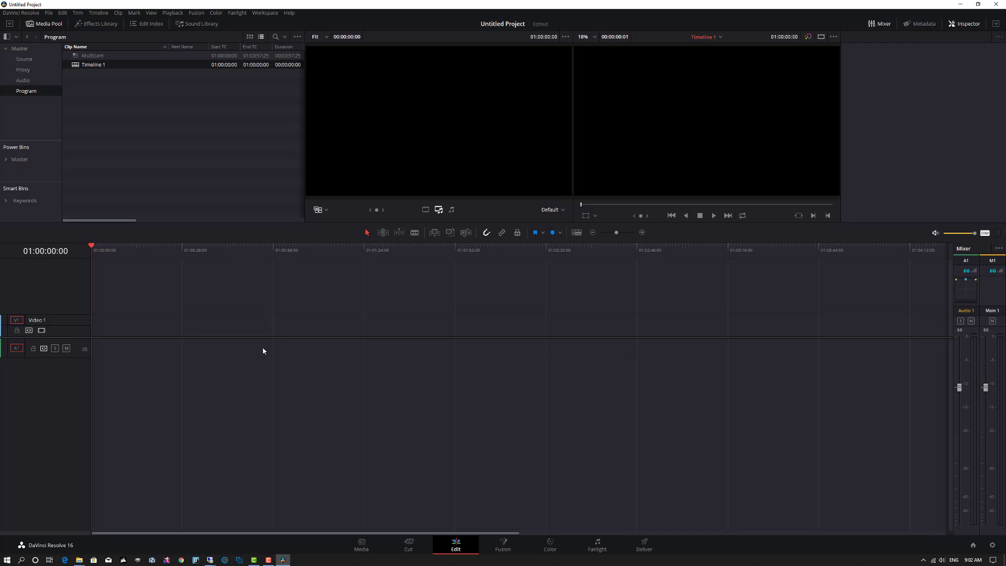
key(ctrl+z)
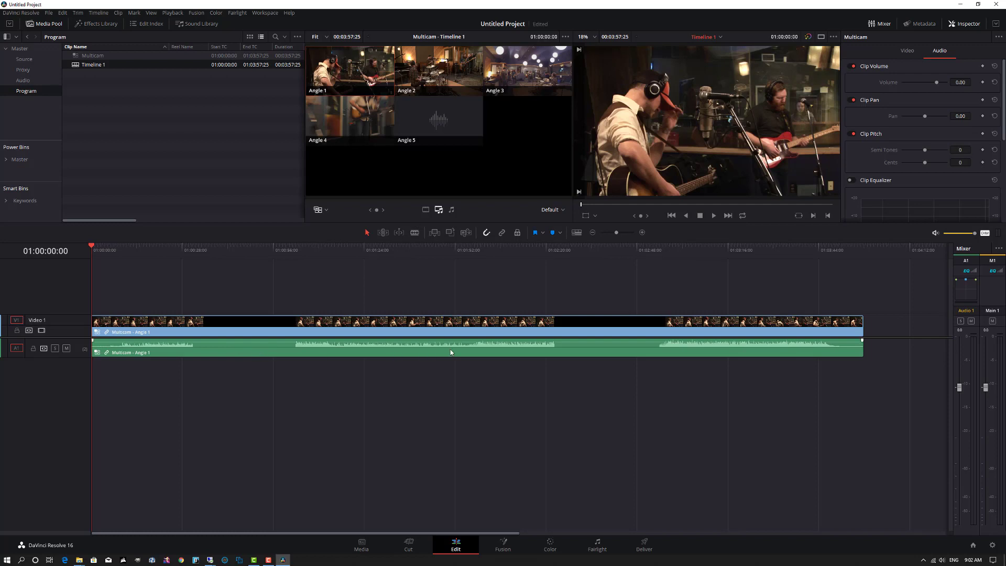
Step: Replace the Multicam clip's audio on track A1 with snd001_final_mix.wav from the Audio bin, keeping the multicam video and aligning the mix with its start
click(568, 348)
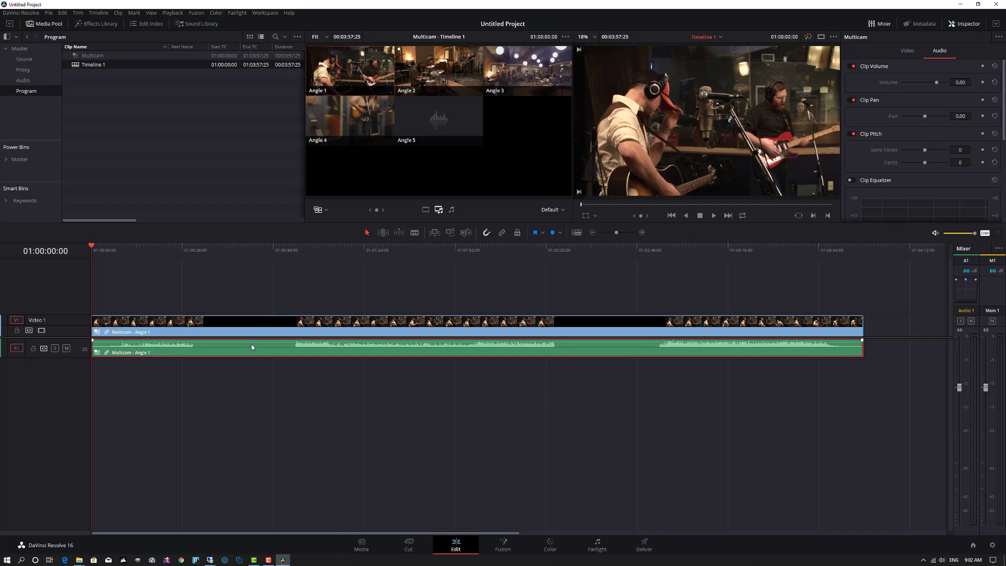
key(Delete)
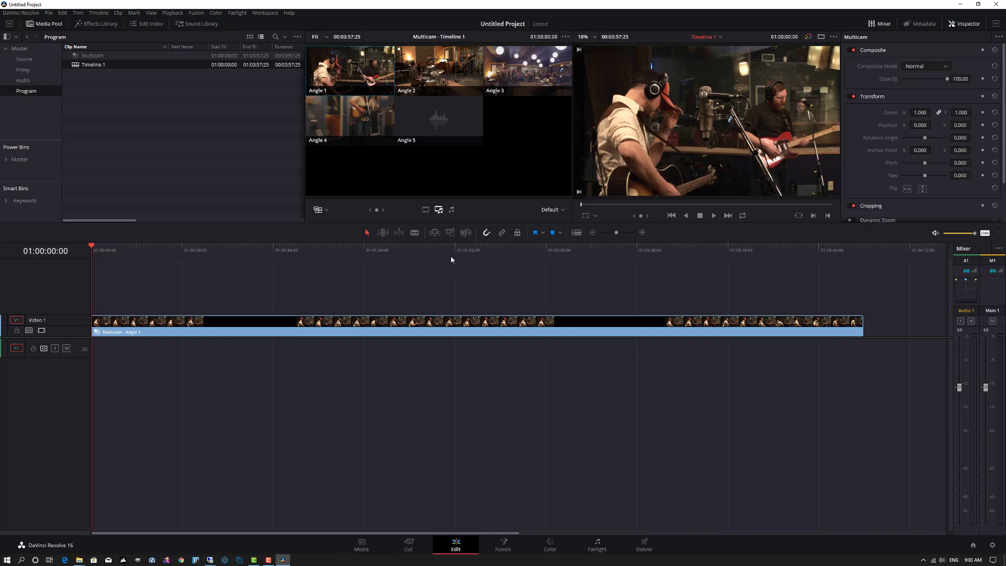
click(23, 80)
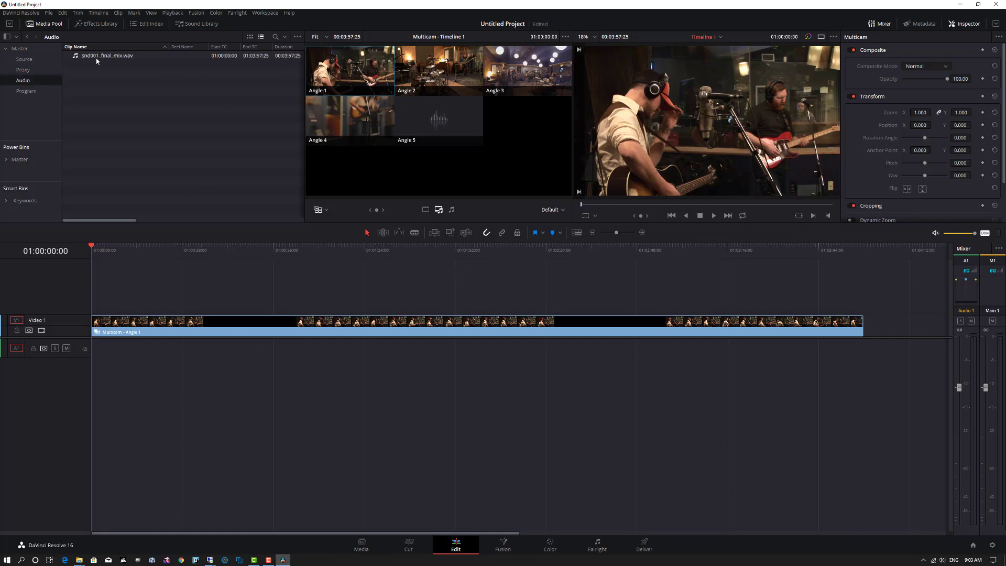
drag(76, 56, 95, 347)
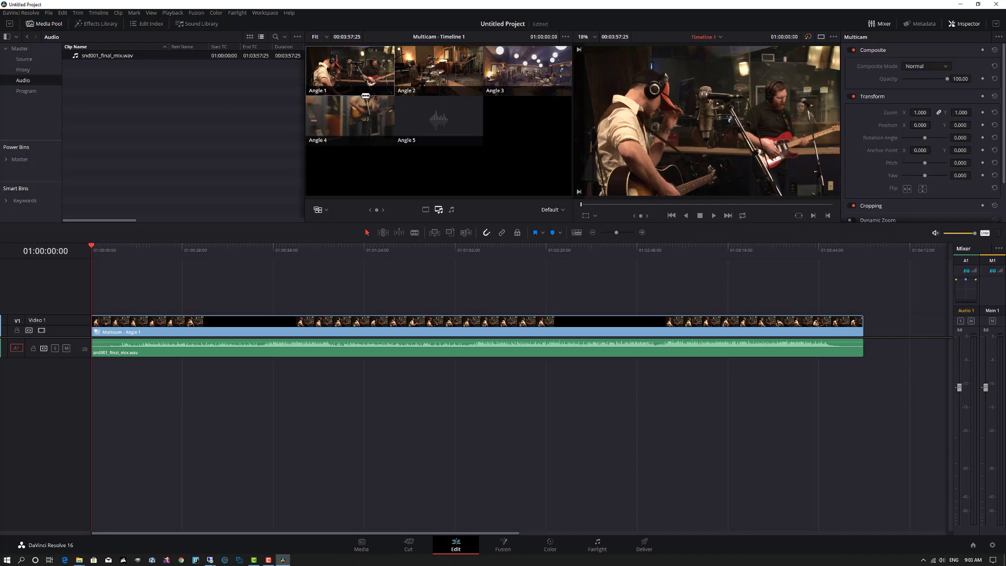
Step: Set multicam switching to video only and open the Multicam clip on track V1 in its own timeline
click(428, 214)
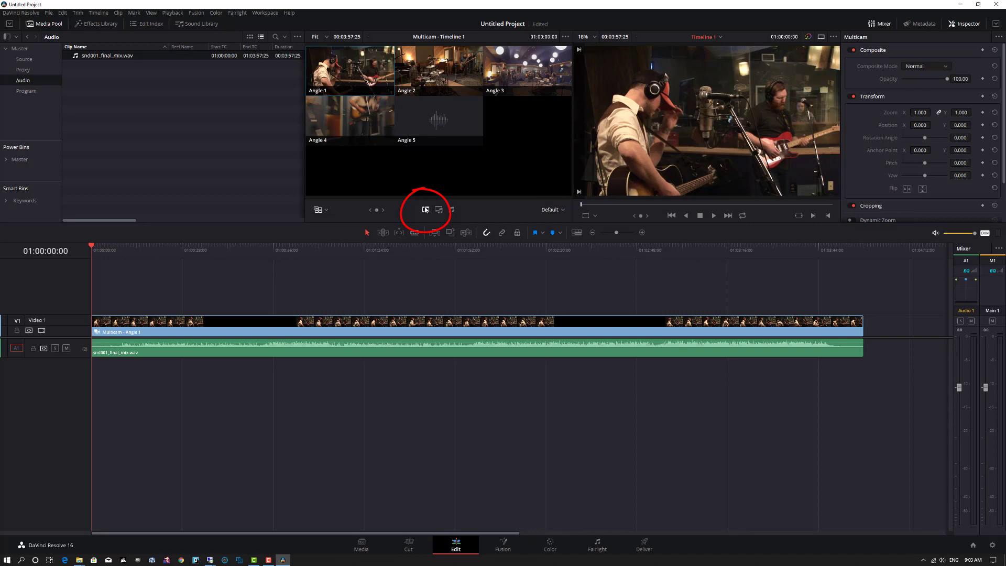
click(149, 321)
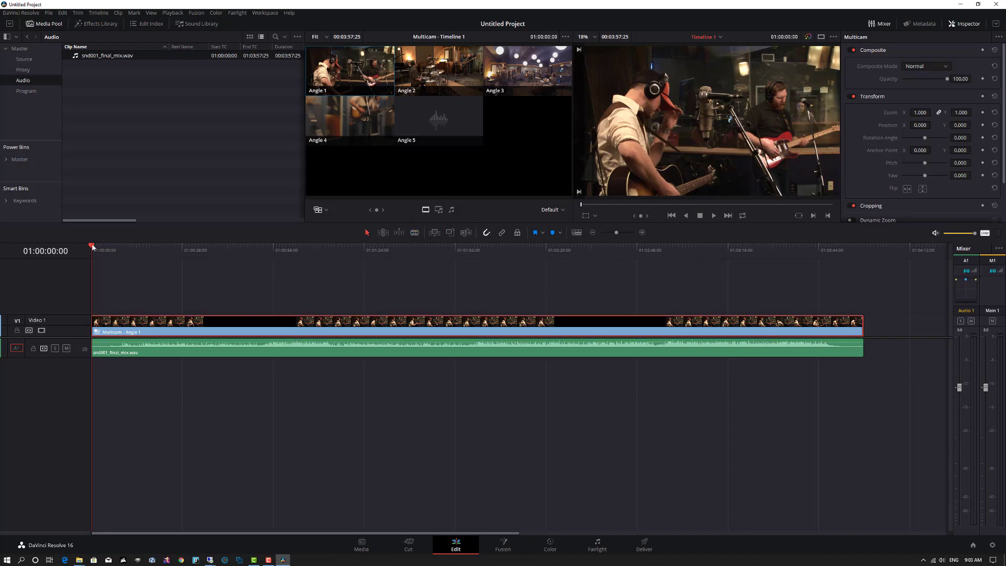
right_click(132, 325)
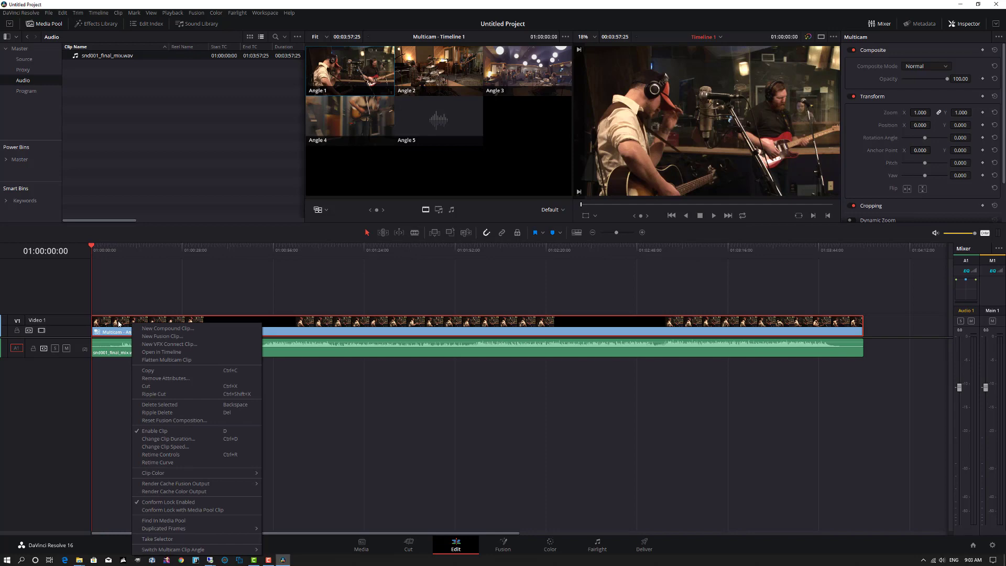
click(163, 357)
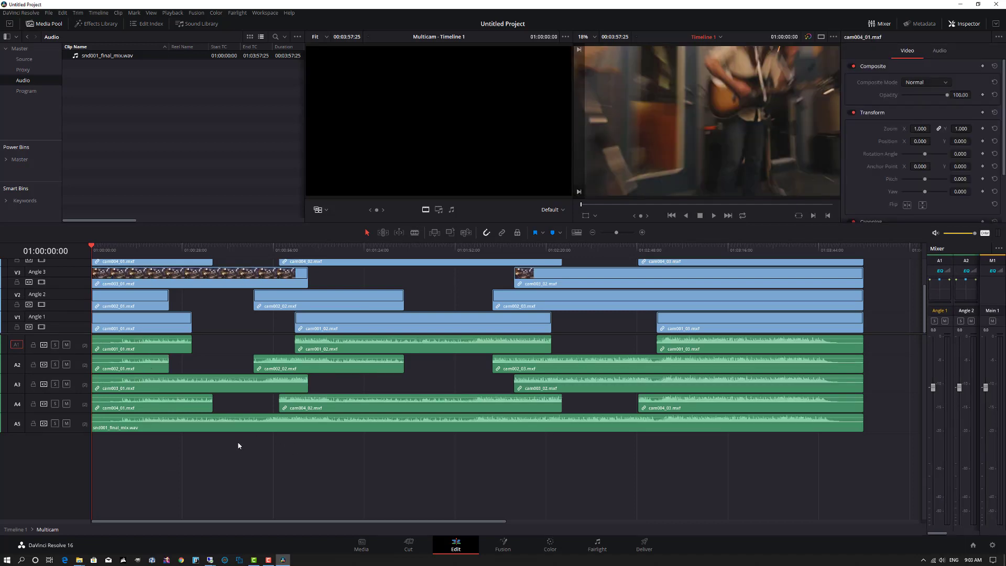
Step: Delete the Angle 5 track, including its snd001_final_mix.wav audio, from the Multicam clip's timeline
drag(214, 335, 227, 378)
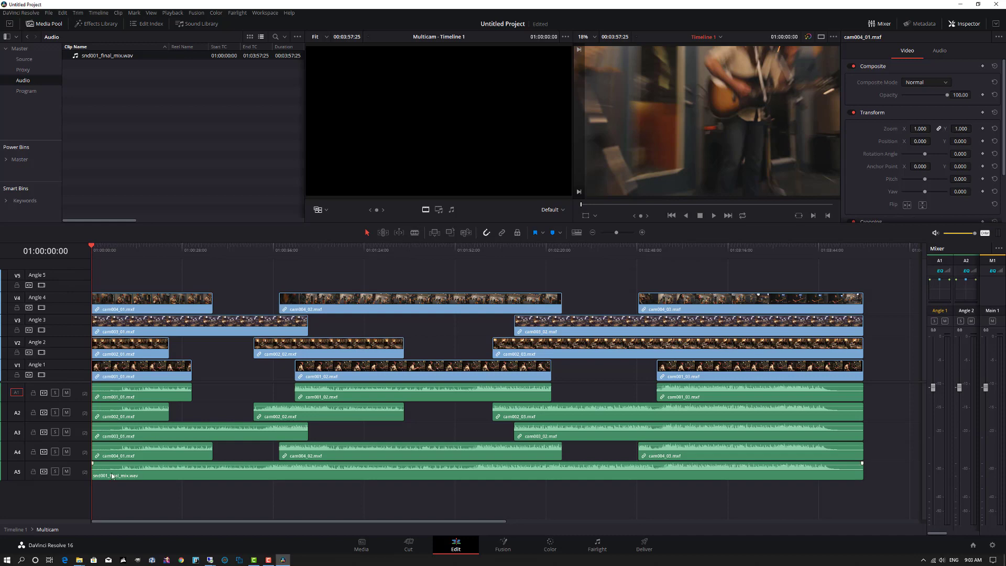
right_click(64, 276)
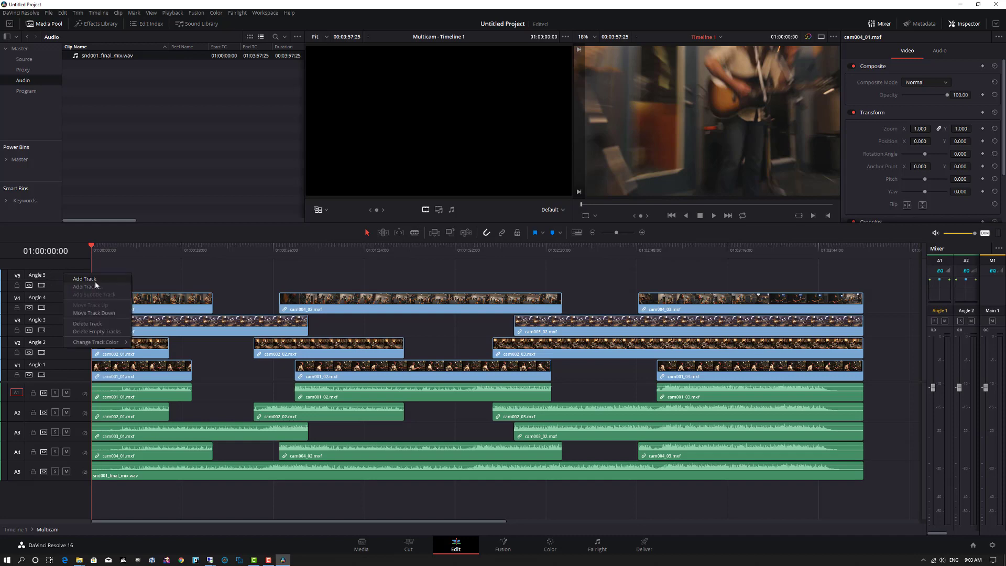
click(96, 325)
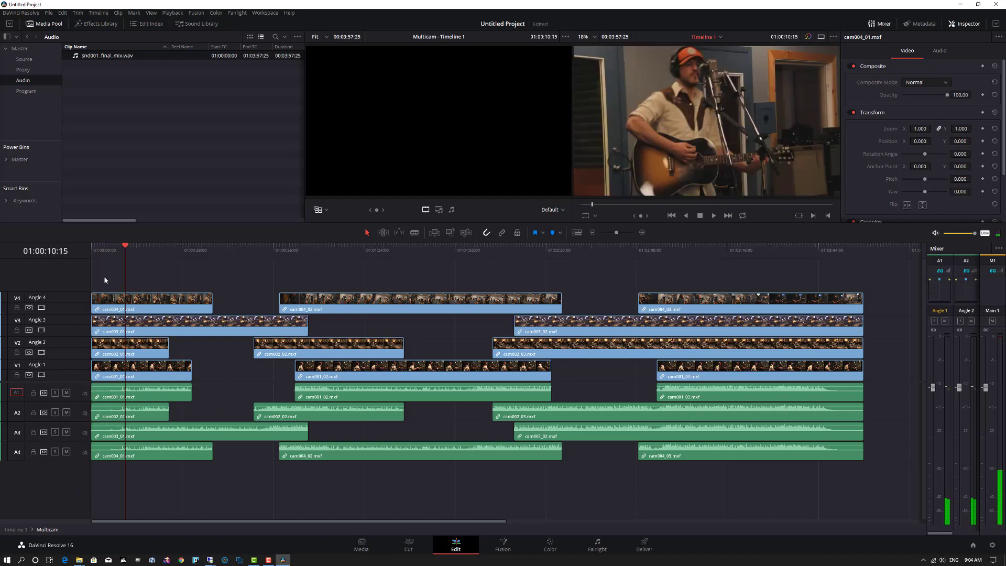
Step: Disable Conform Lock for all clips of the four angles in the Multicam clip's timeline, and clear the selection
drag(106, 272, 766, 502)
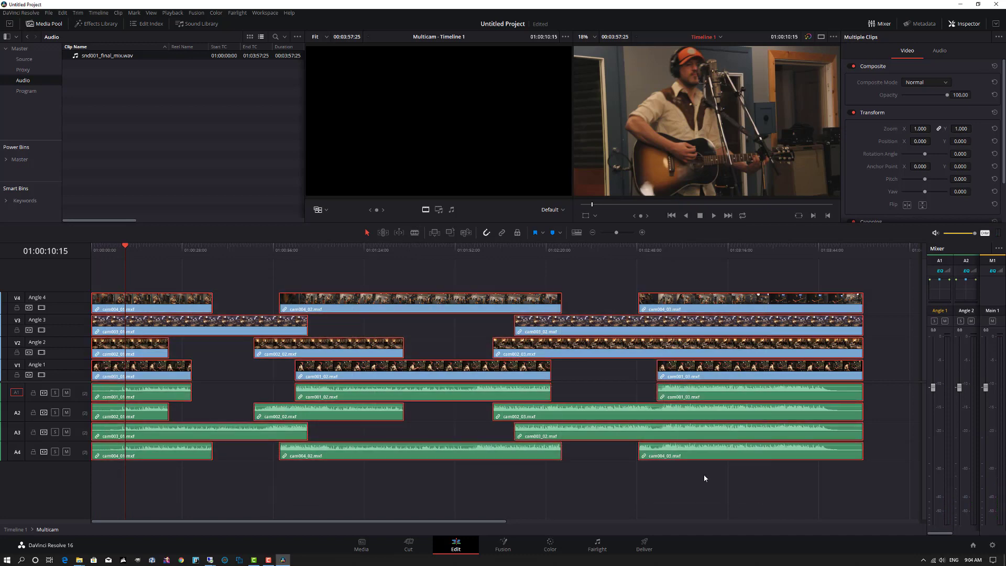
right_click(138, 303)
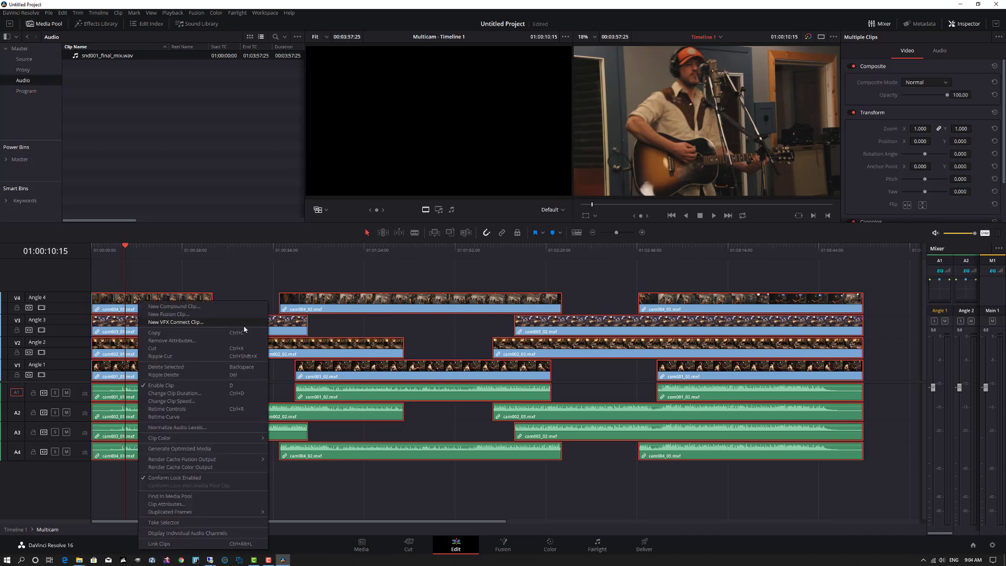
click(158, 478)
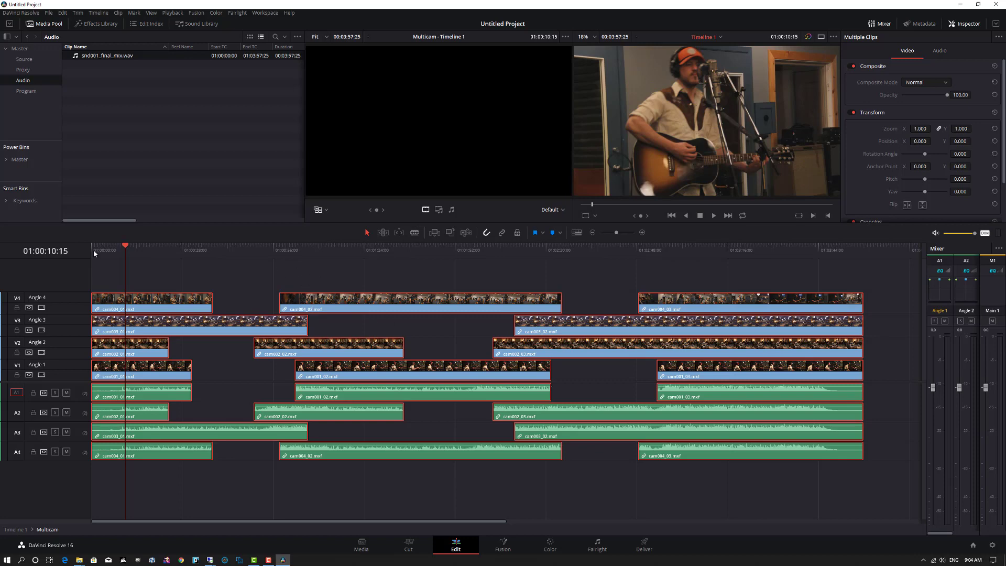
click(147, 276)
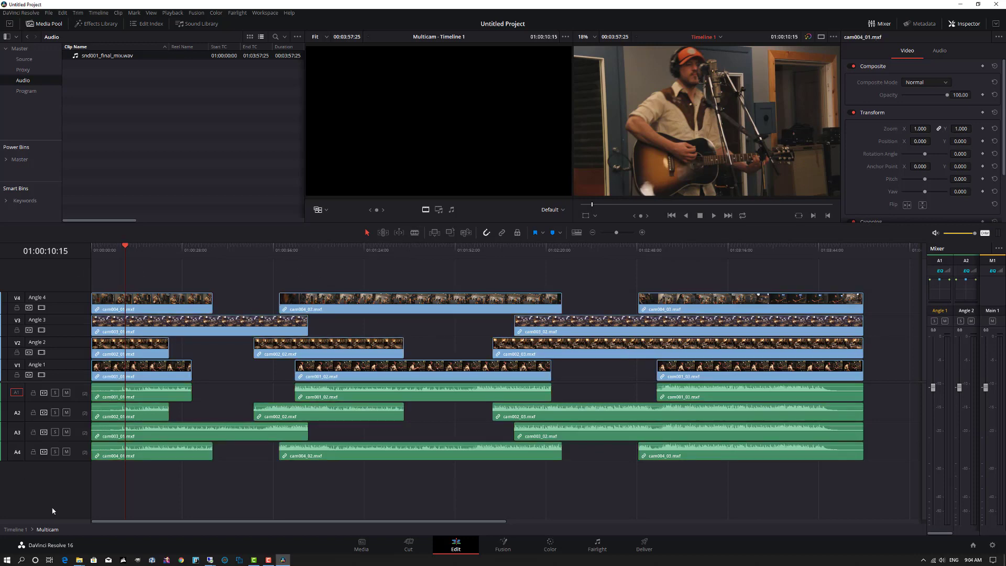
Step: Return to Timeline 1, play part of the multicam clip with its final mix audio, and return to the timeline's start
click(16, 530)
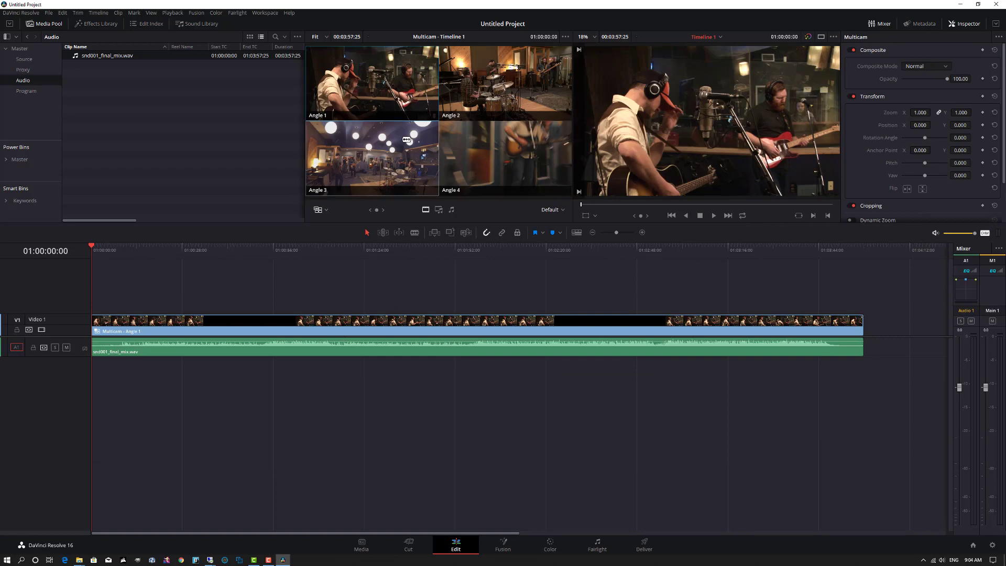
drag(90, 248, 130, 295)
key(space)
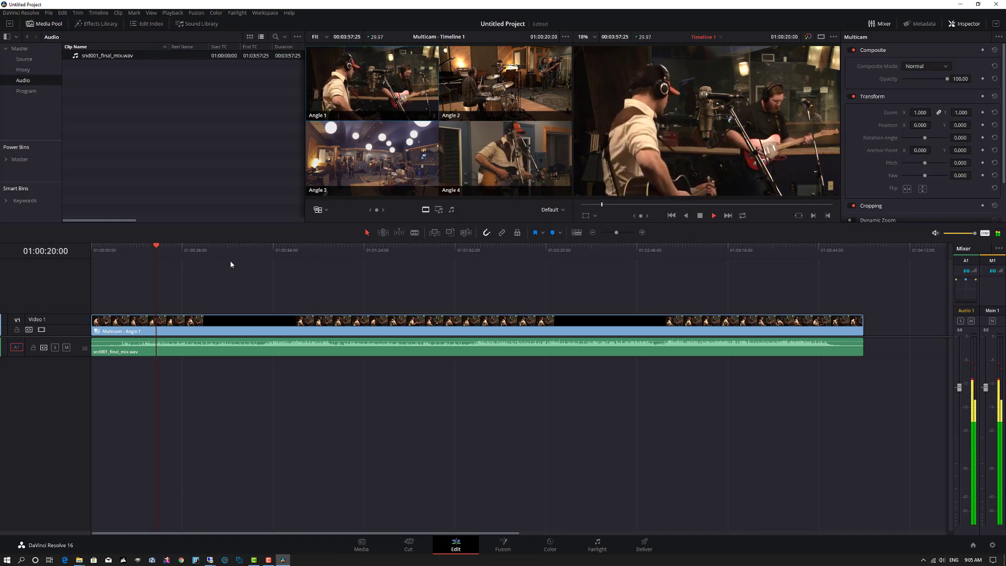
key(space)
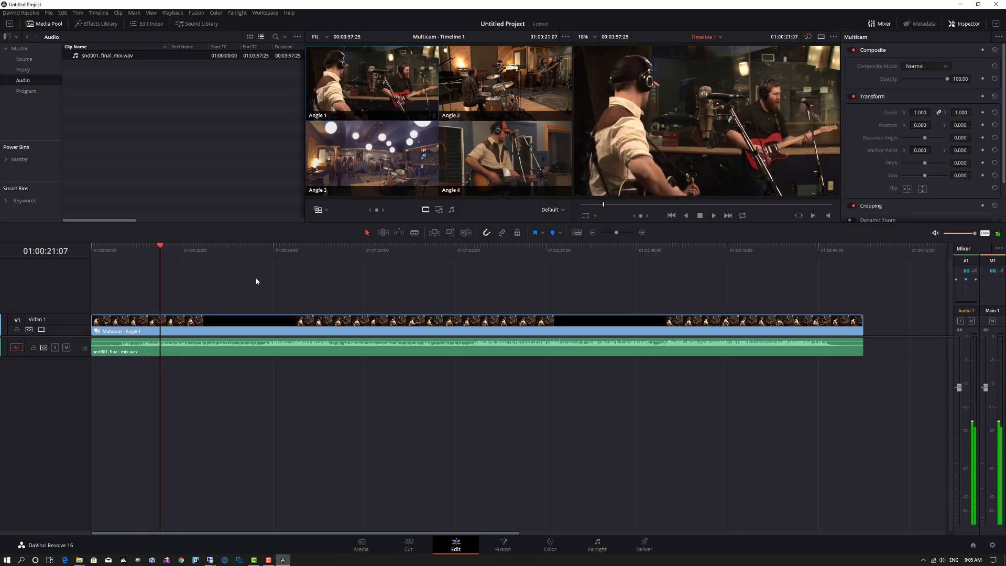
drag(160, 246, 95, 249)
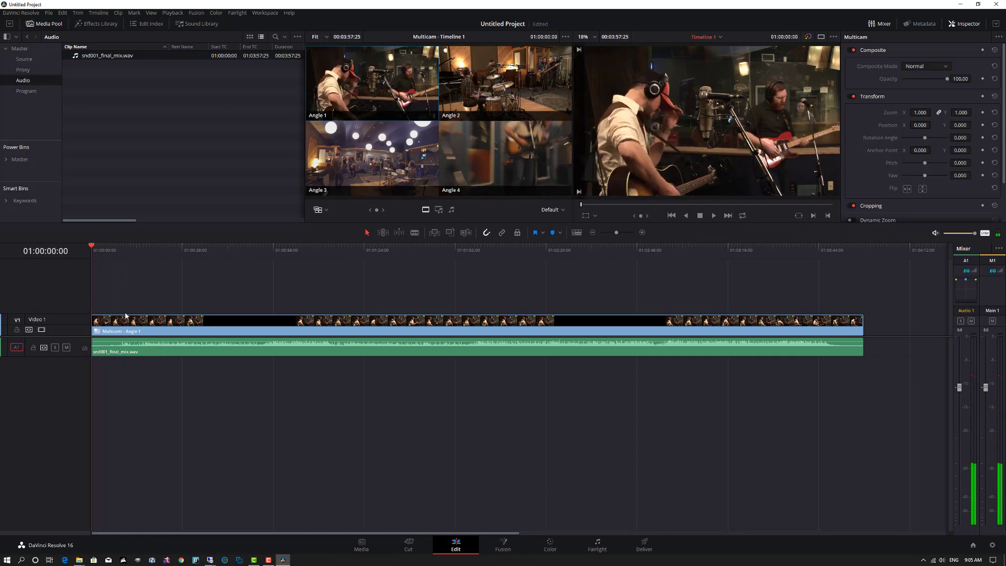
Step: Open the Multicam clip on track V1 in its own timeline
click(109, 322)
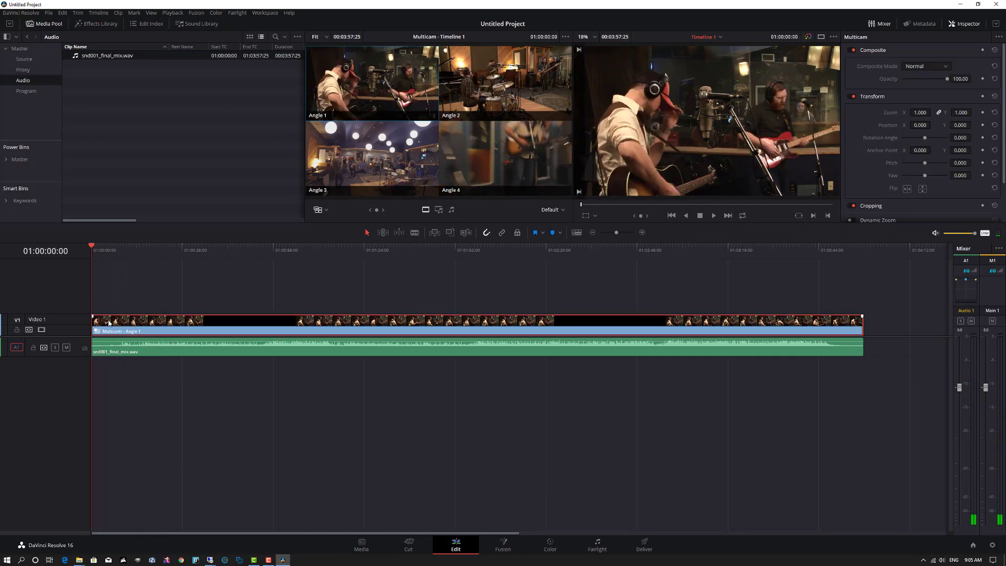
right_click(109, 323)
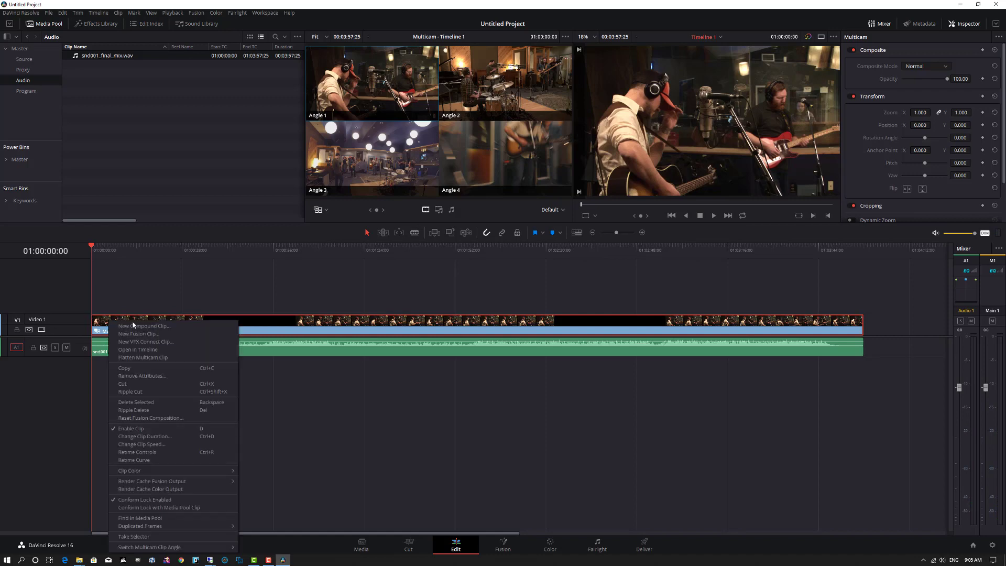
click(138, 350)
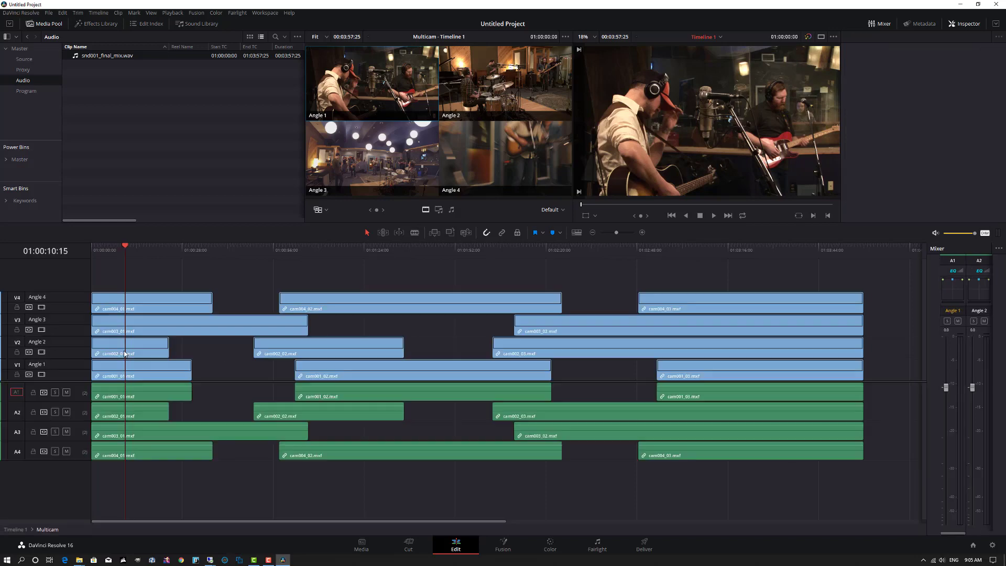
Step: Reconform Timeline 1 in the Program bin from bins, limiting the conform to a single bin inside Master instead of the whole Master bin
click(24, 92)
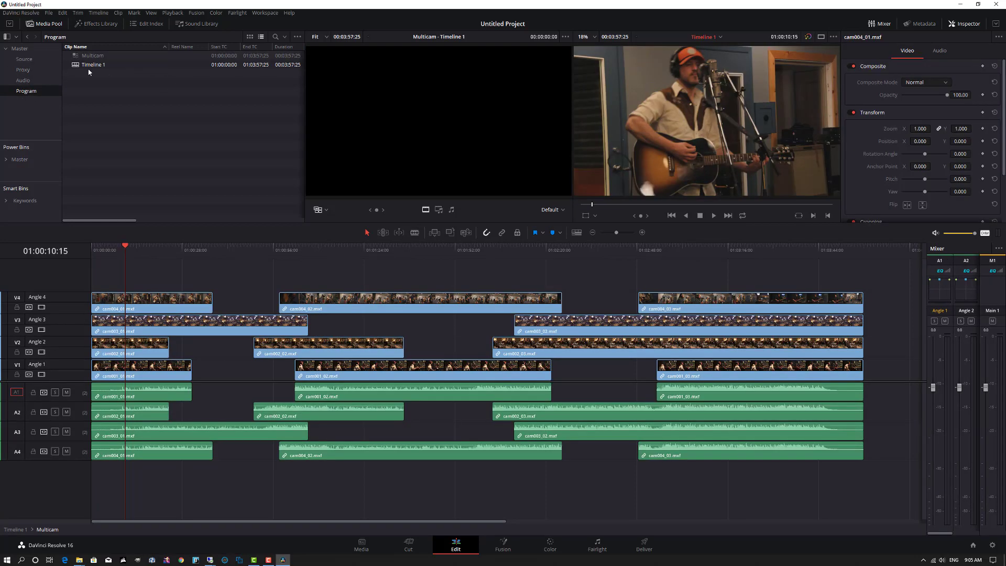
click(75, 65)
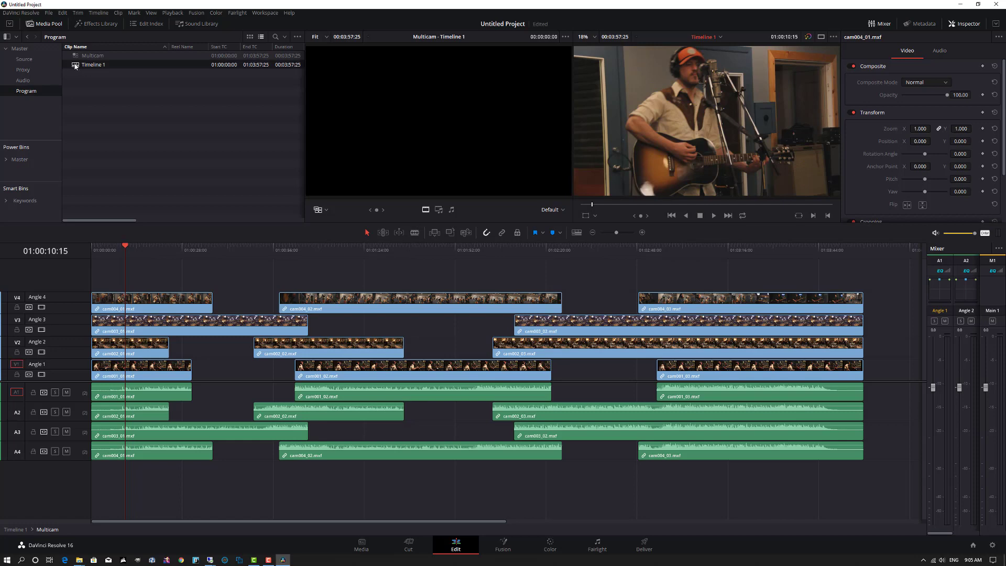
right_click(75, 66)
mouse_move(94, 72)
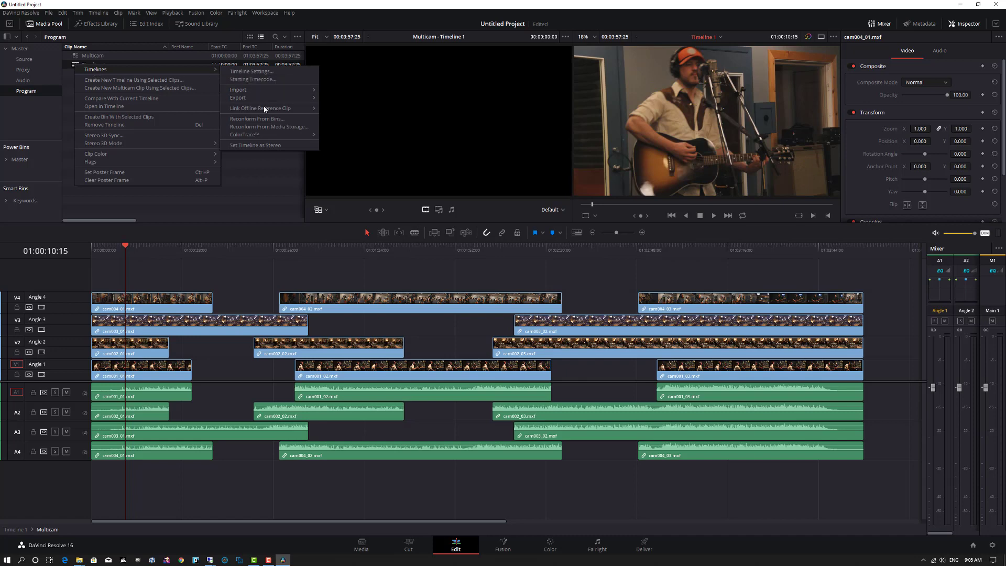
click(256, 119)
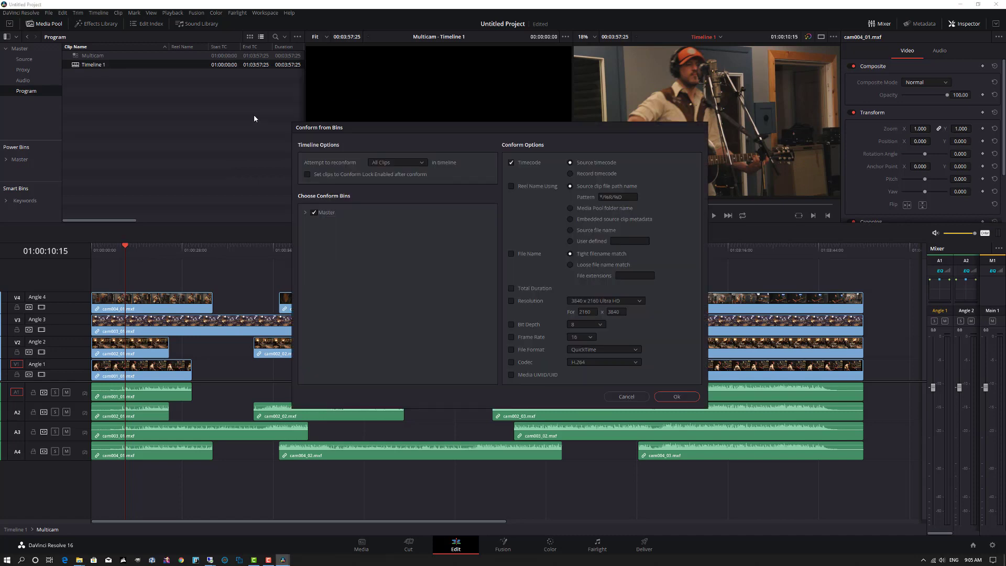
click(305, 213)
click(314, 213)
click(323, 233)
click(530, 172)
click(677, 397)
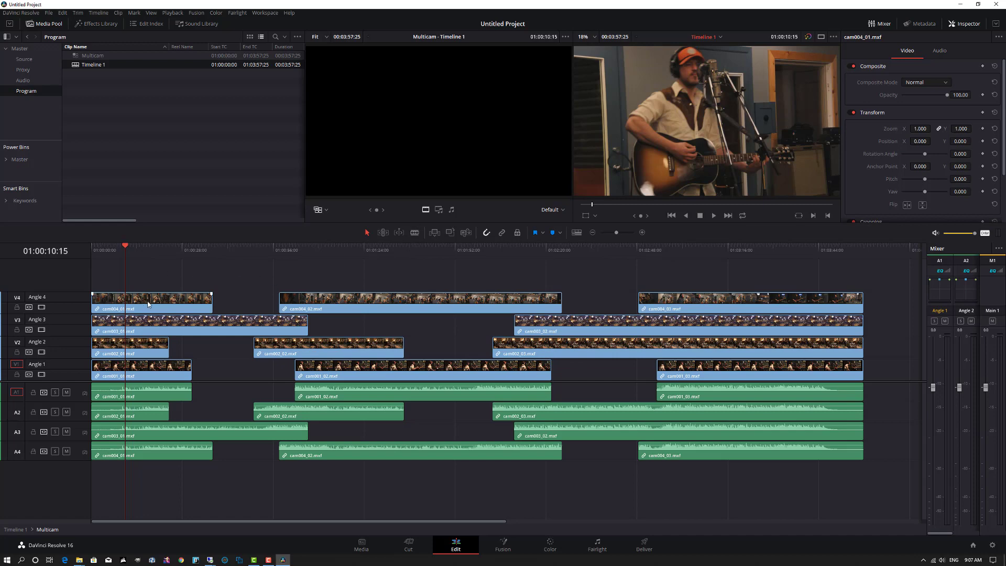
Step: Show the metadata of the first Angle 4 clip, cam004_01.mxf, and find its source clip in the media pool
click(923, 24)
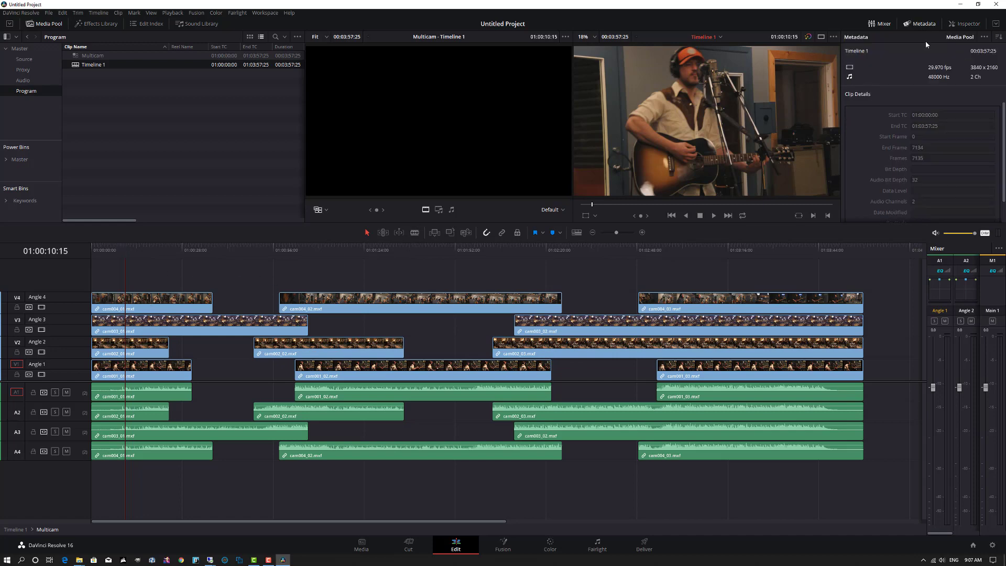
click(137, 304)
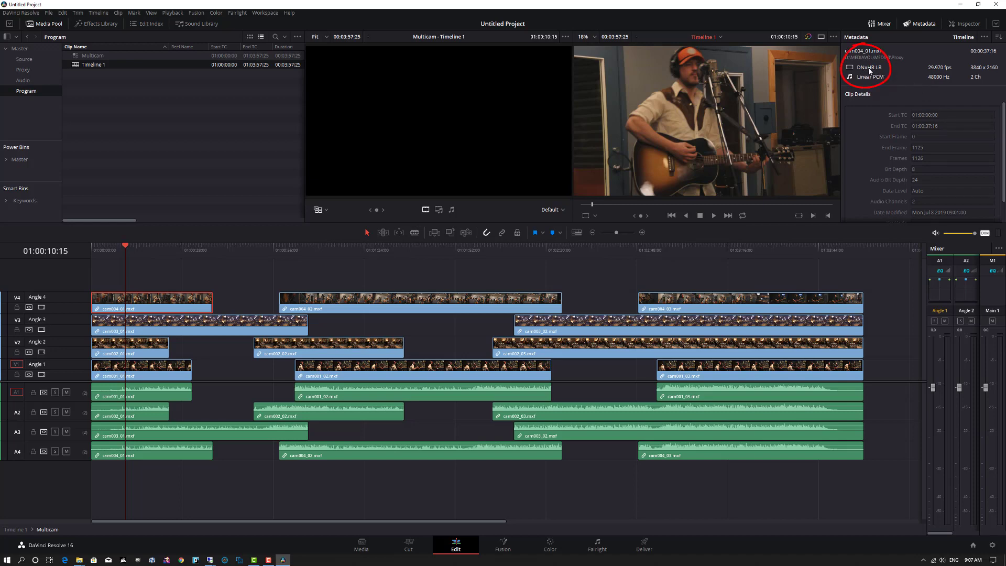
right_click(141, 305)
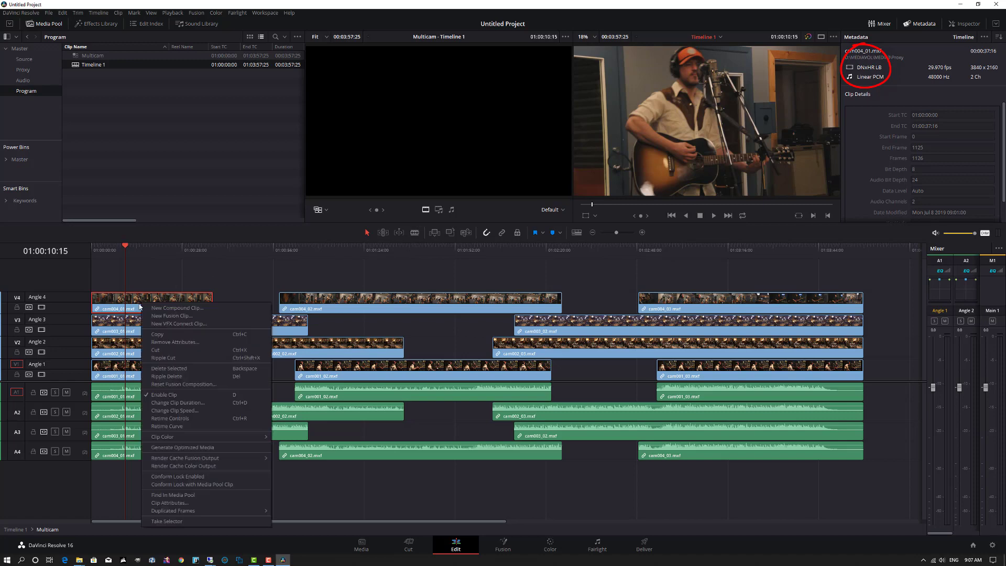
click(181, 496)
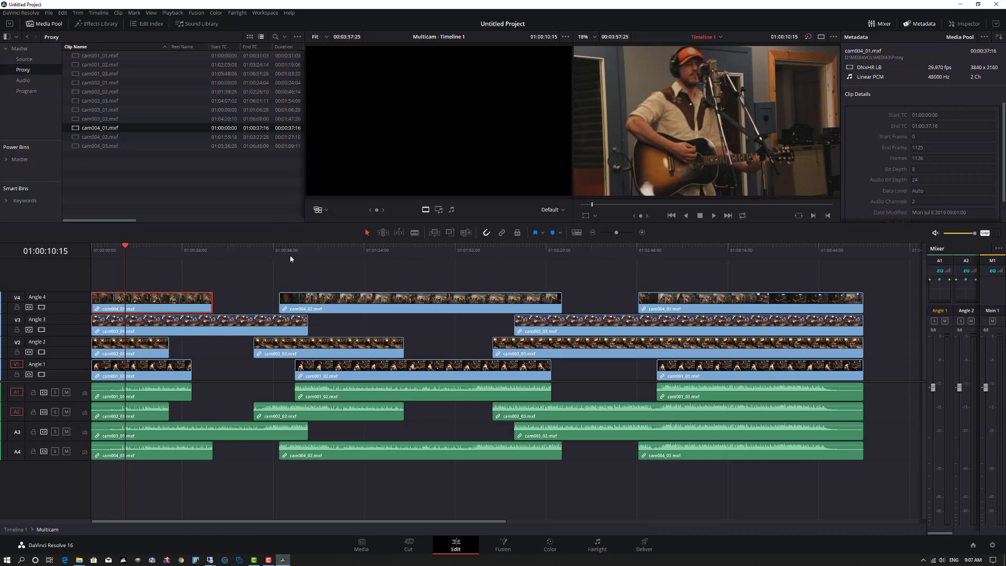
Step: Go back to Timeline 1, play a section from about 17 seconds in to check all four angles, and return to the start
click(15, 530)
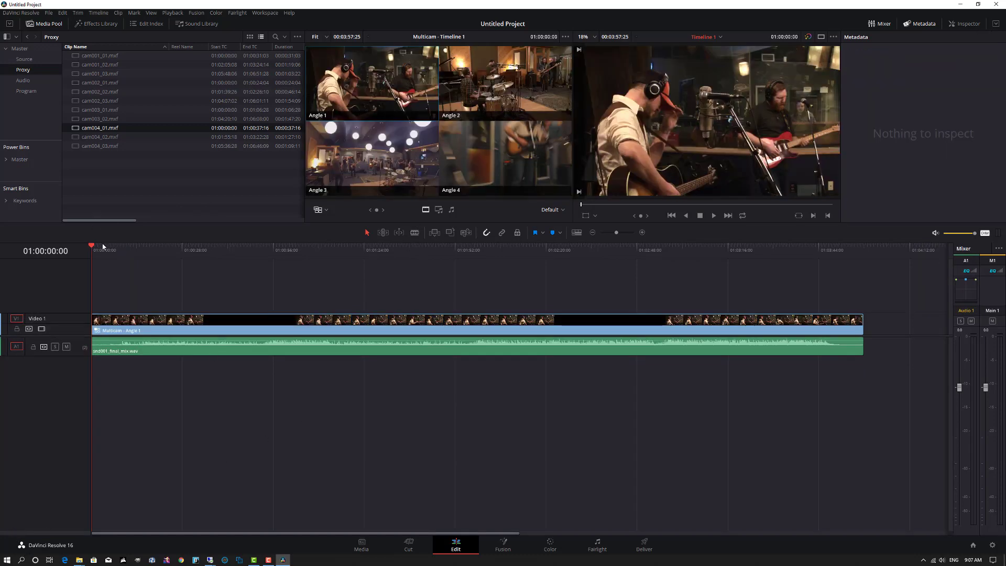
drag(93, 249, 148, 267)
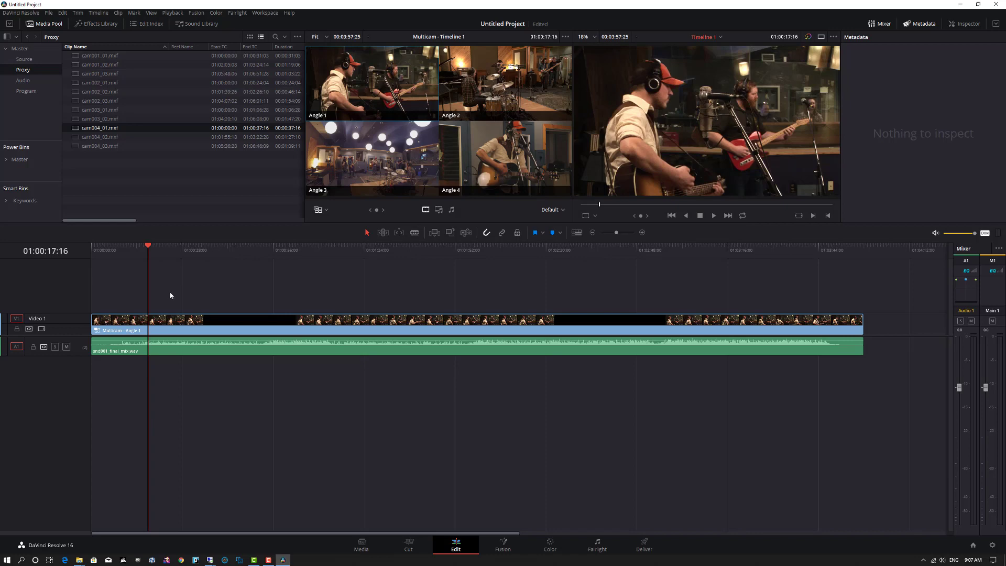
key(space)
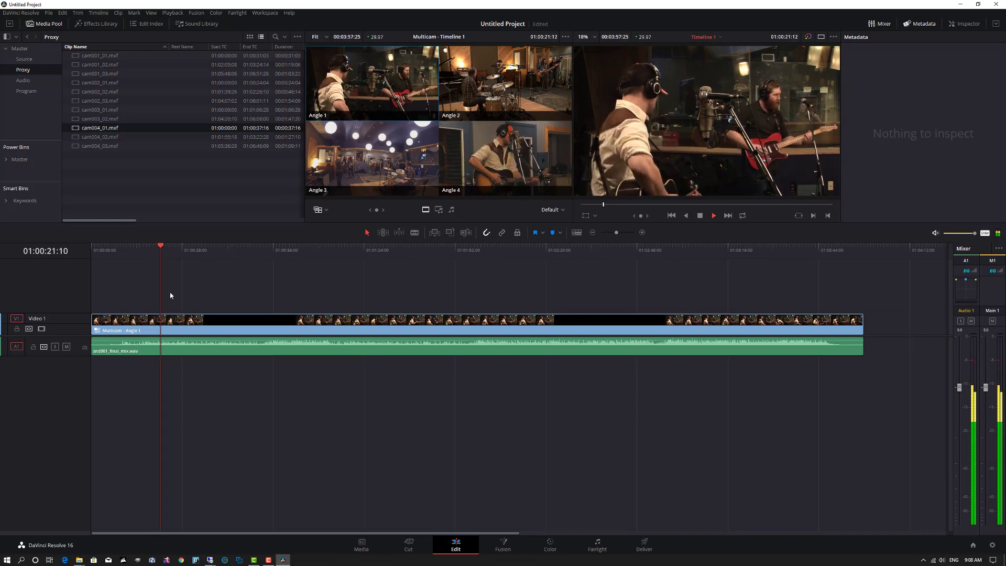
key(space)
key(Home)
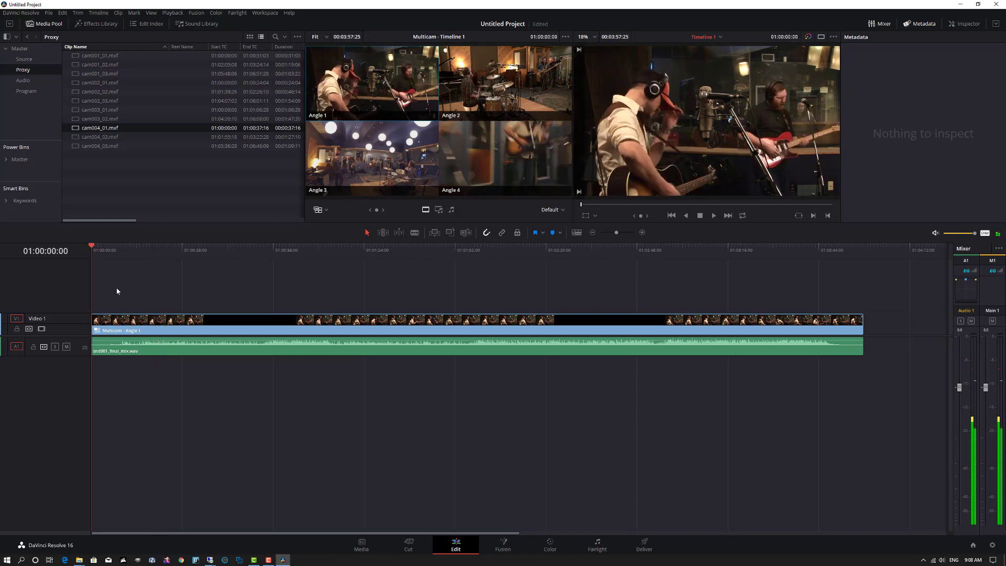
Step: Switch the multicam clip to Angle 2 at the start of Timeline 1 without adding a cut
click(119, 13)
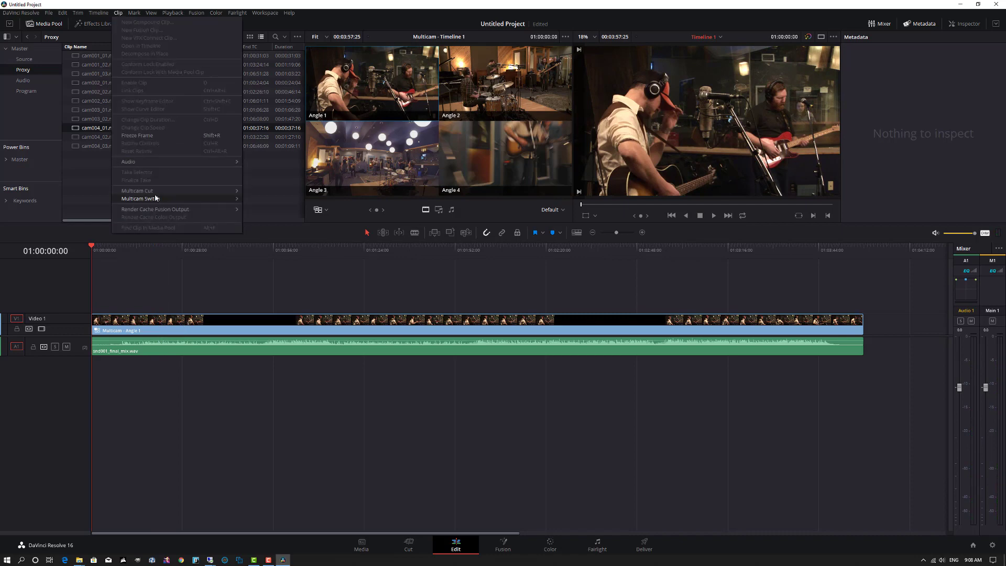
mouse_move(236, 192)
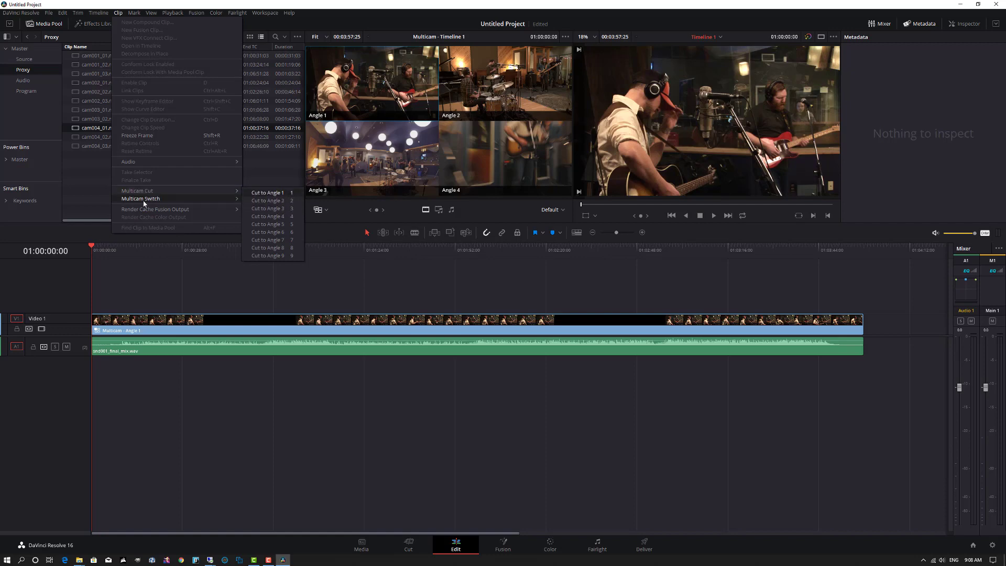
mouse_move(145, 202)
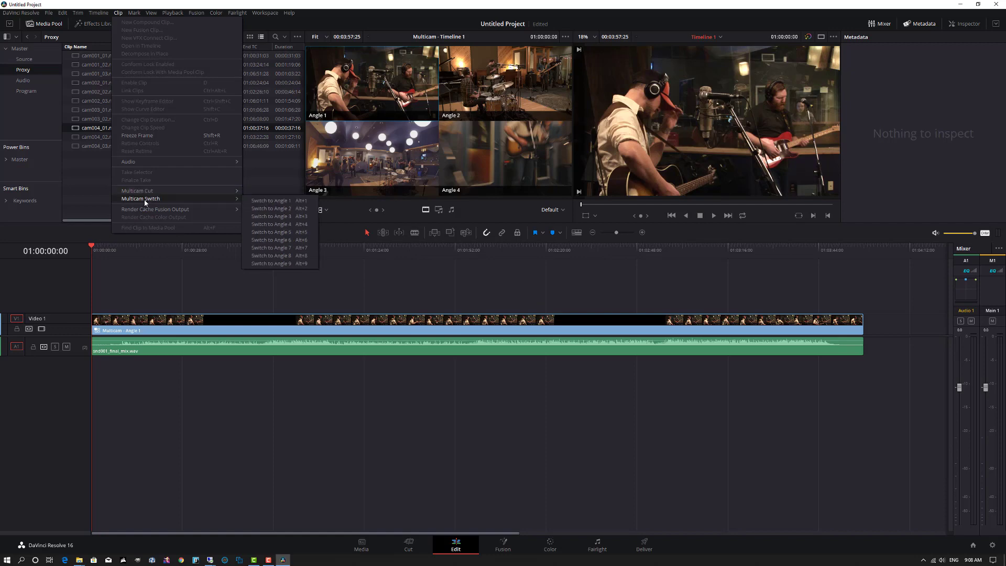
click(262, 209)
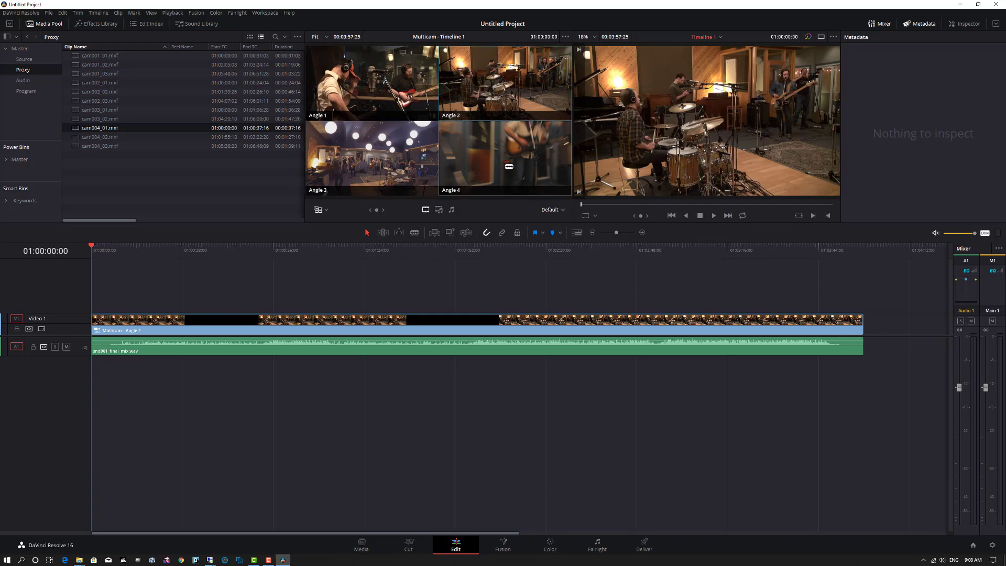
Step: Change the source viewer to Source mode and back to Multicam mode
click(323, 211)
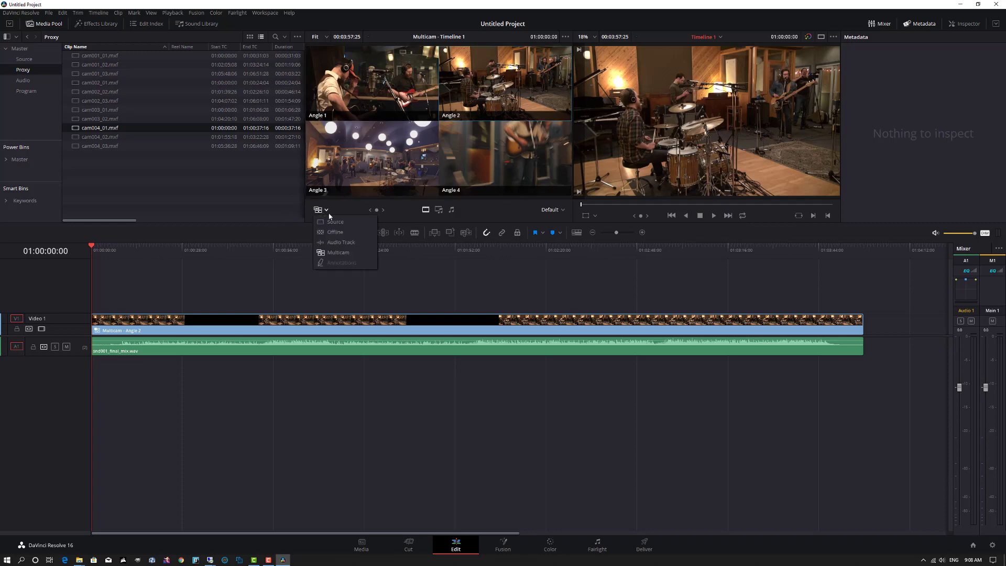
click(332, 253)
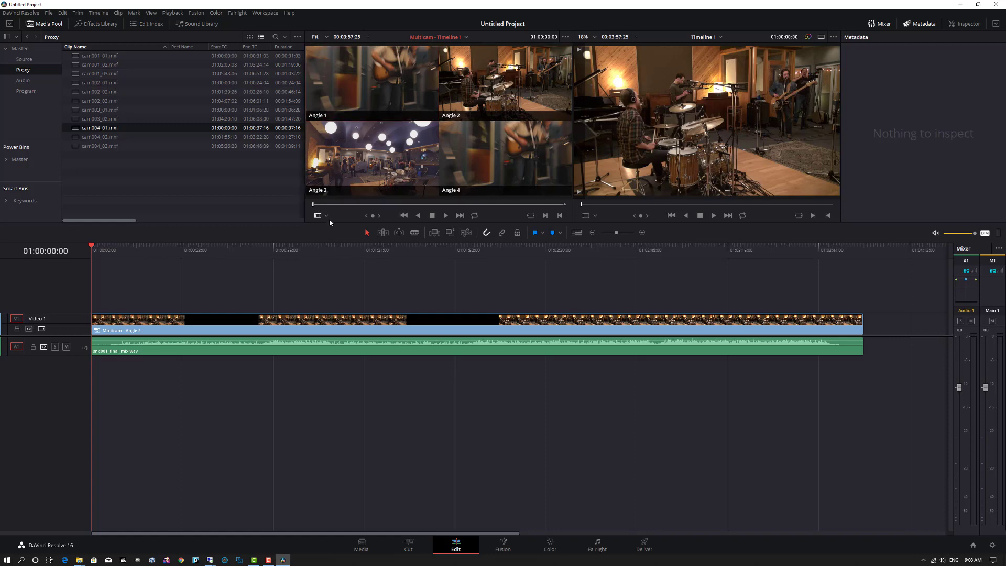
click(327, 215)
click(334, 260)
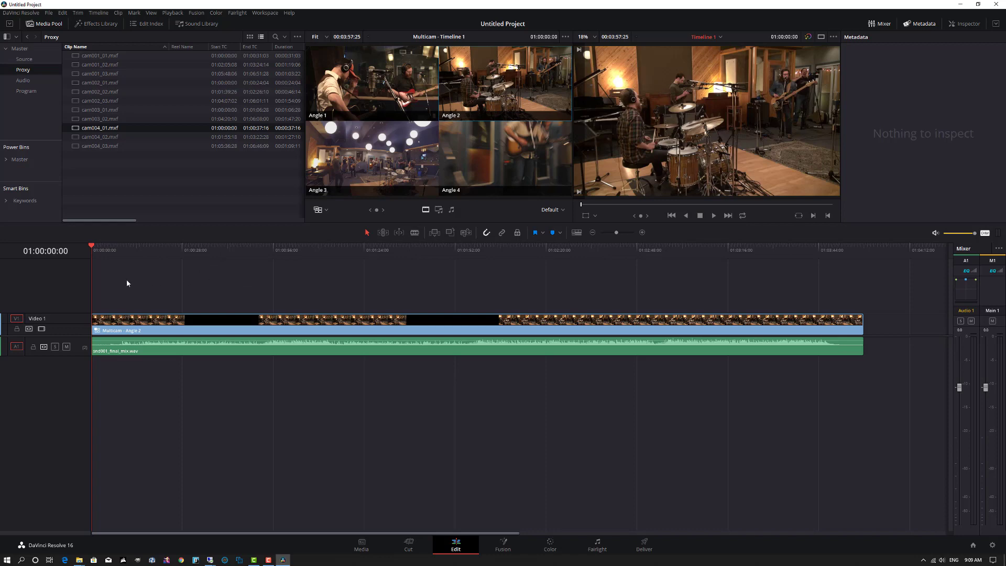
Step: During playback from the start, cut the multicam clip to Angle 1, Angle 2, Angle 1 and Angle 4 at about 5, 9, 17 and 29 seconds
key(space)
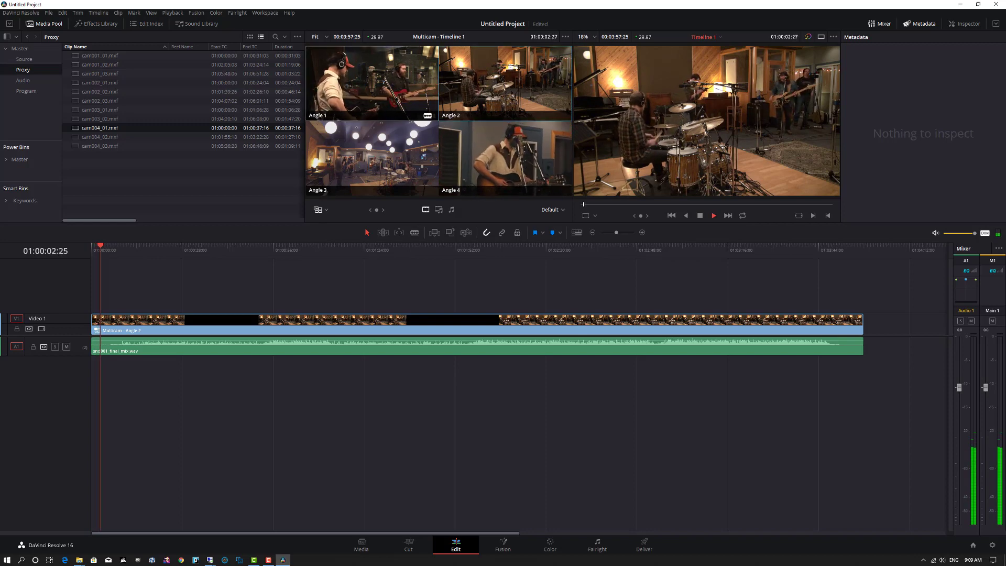
click(386, 81)
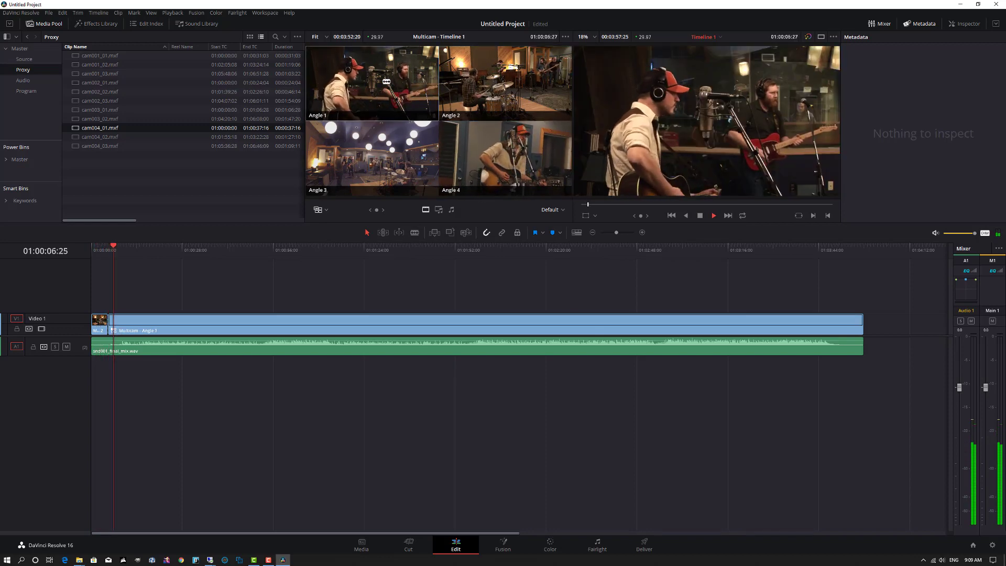
click(512, 81)
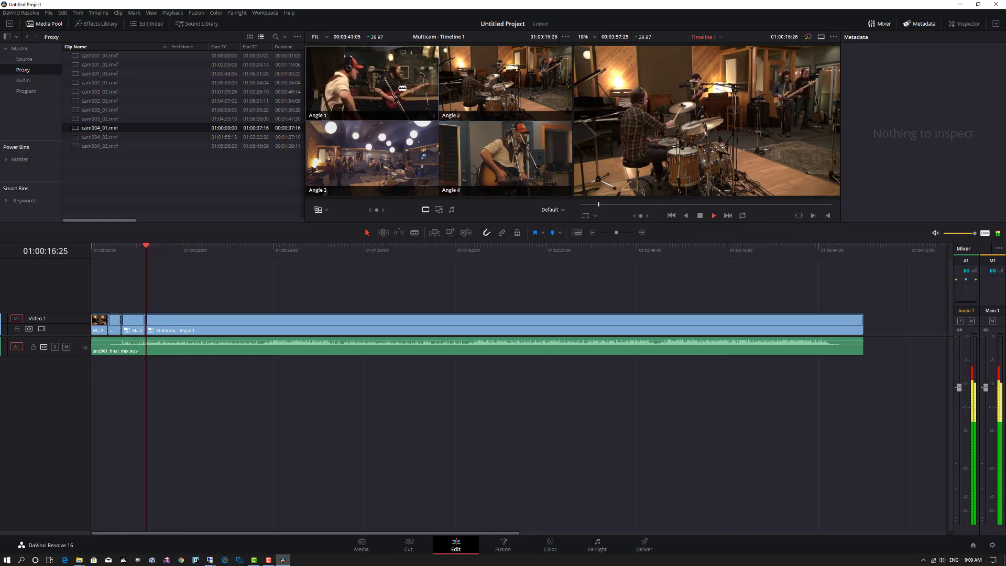
click(403, 88)
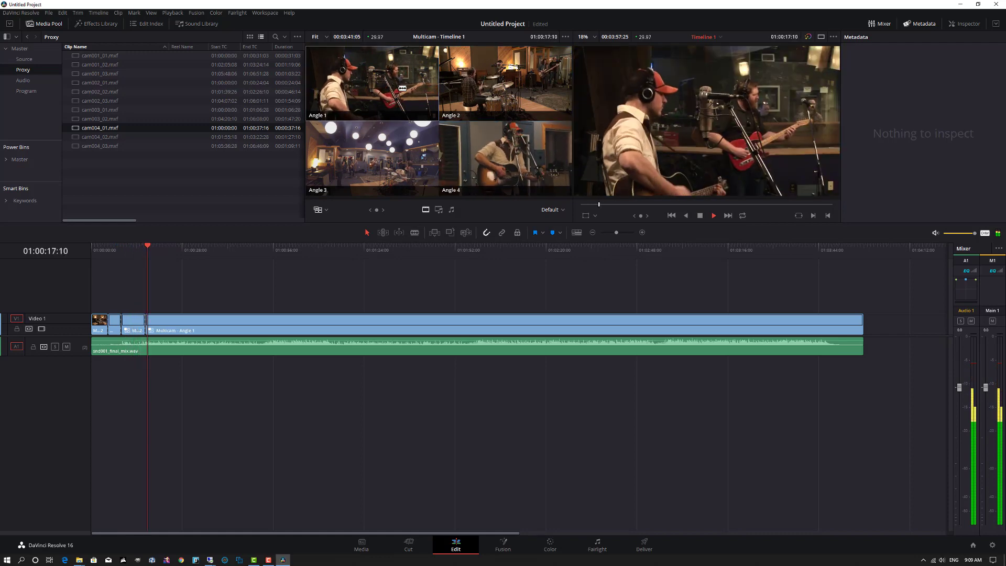
click(493, 150)
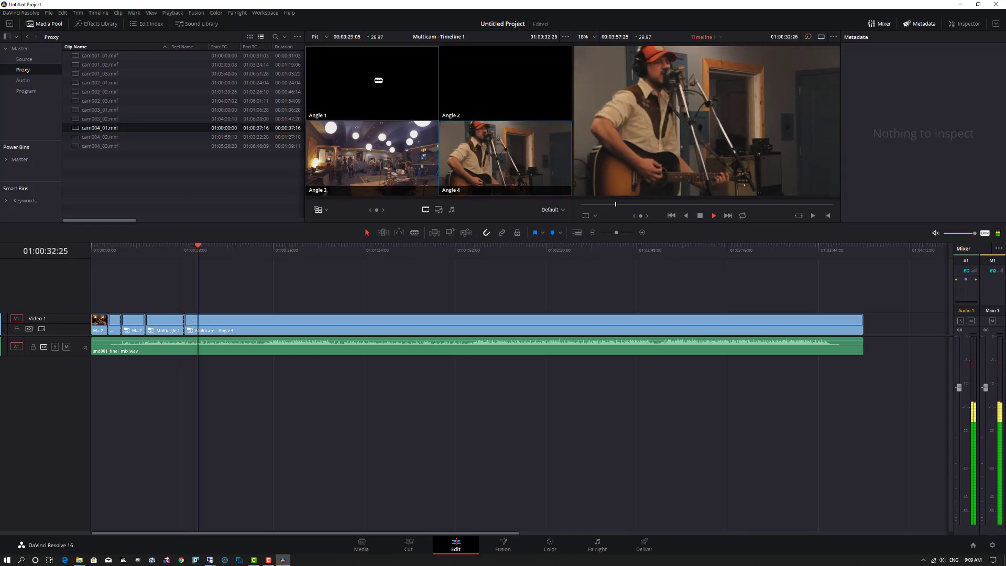
key(space)
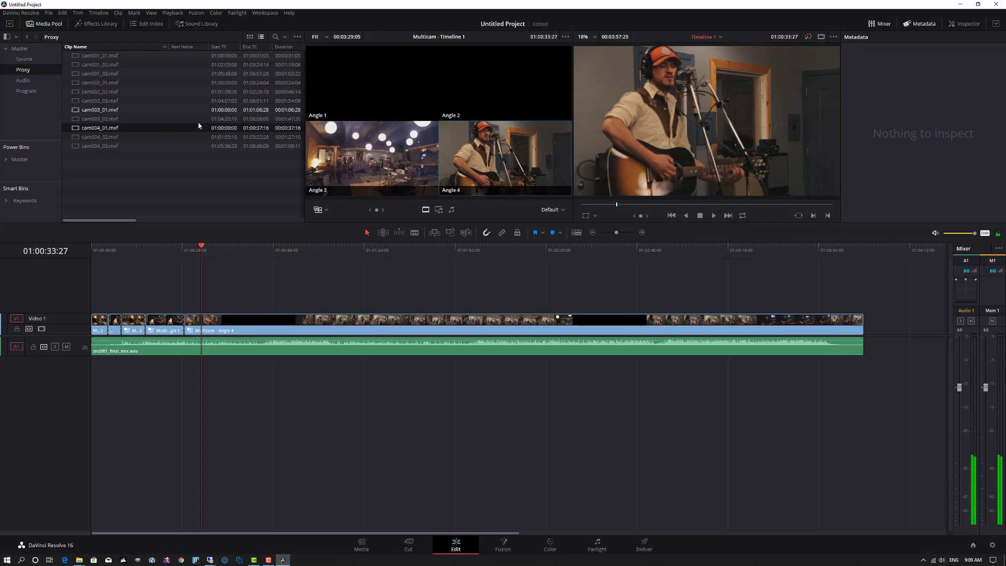
Step: Play Timeline 1 from its start to review the multicam cuts
drag(204, 266, 83, 268)
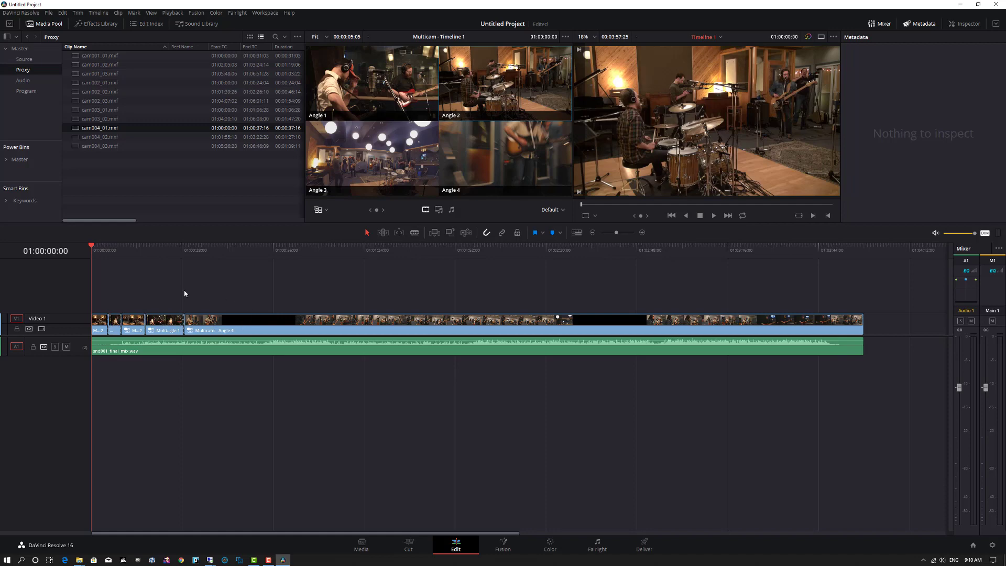
key(space)
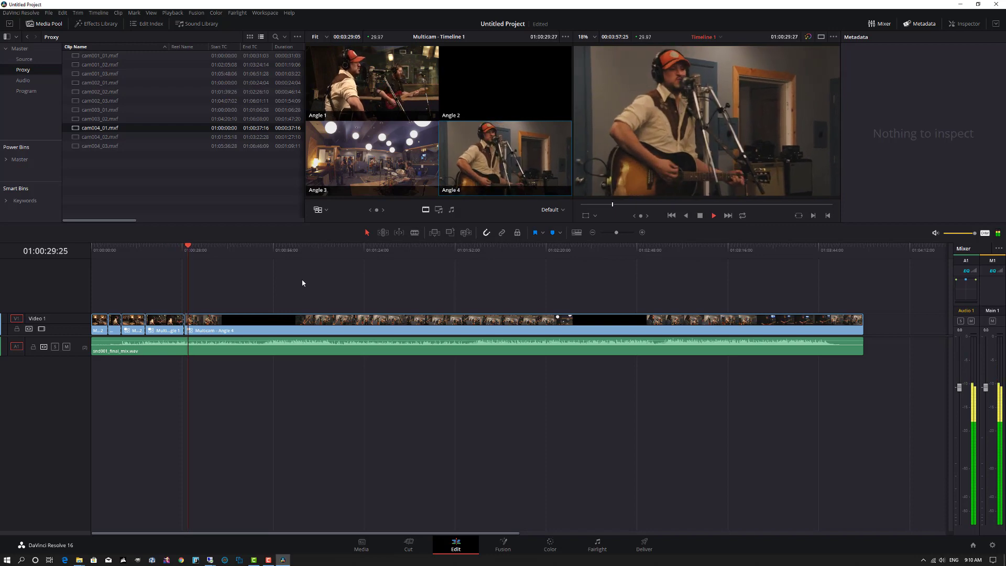
Step: Stop playback, return to the start of Timeline 1 and open its first multicam clip as a timeline
key(space)
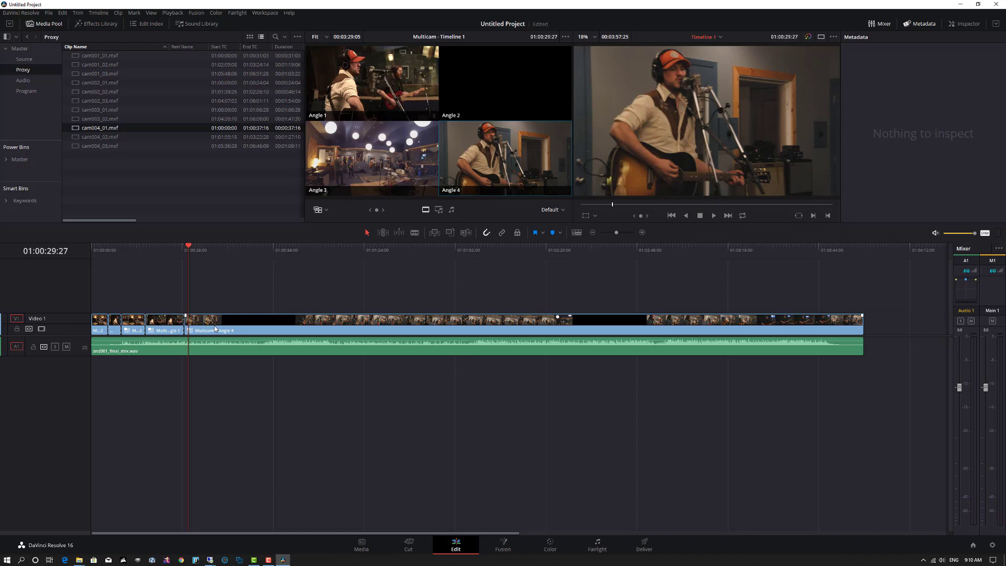
key(Home)
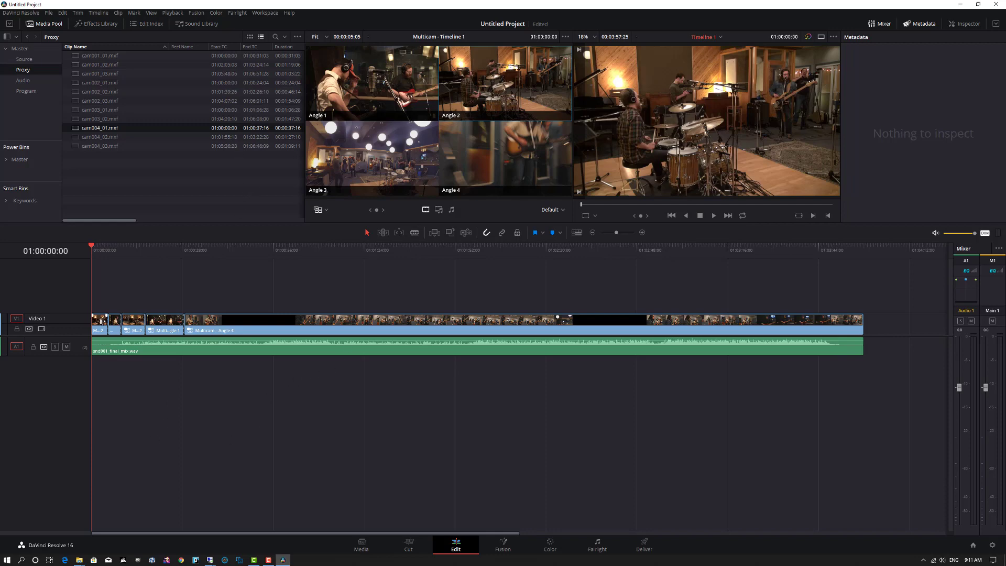
right_click(98, 324)
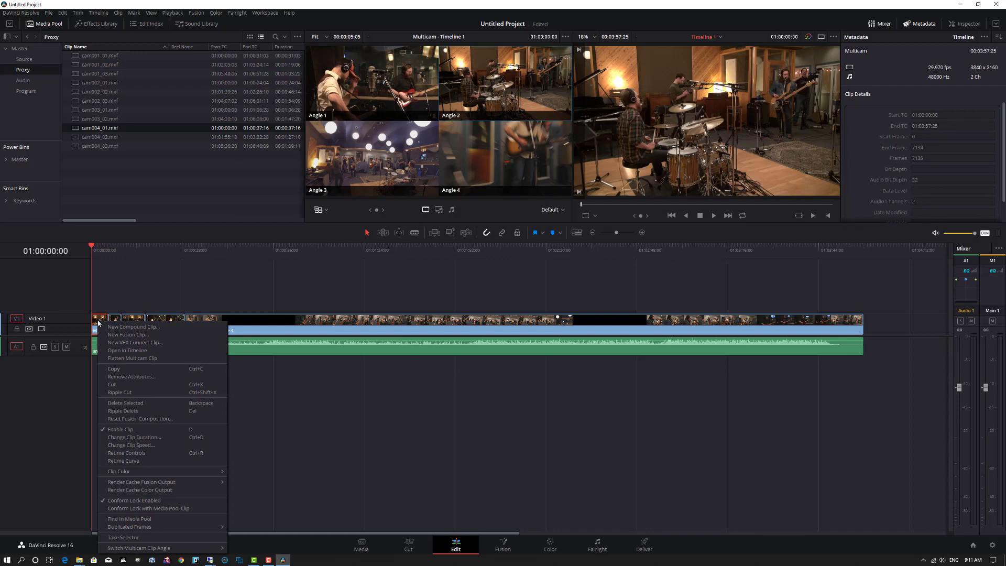
click(131, 350)
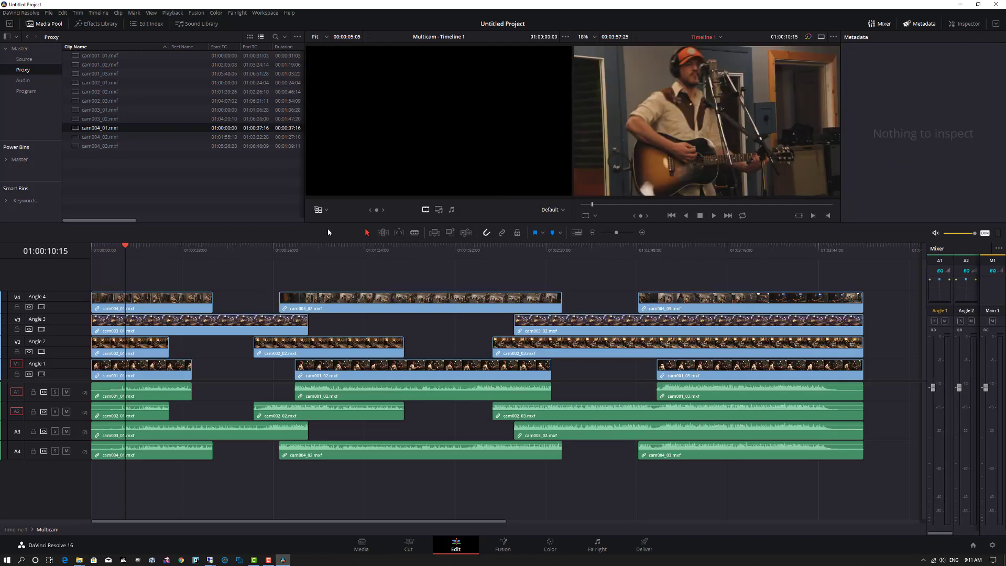
Step: Reconform Timeline 1 in the Program bin from the Source bin, matching clips by file name
click(26, 91)
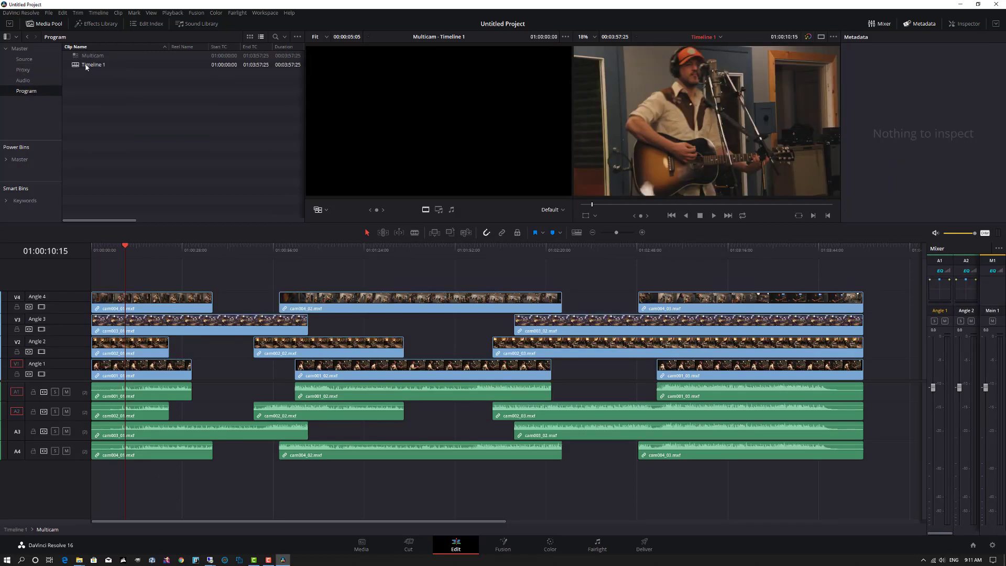
right_click(75, 67)
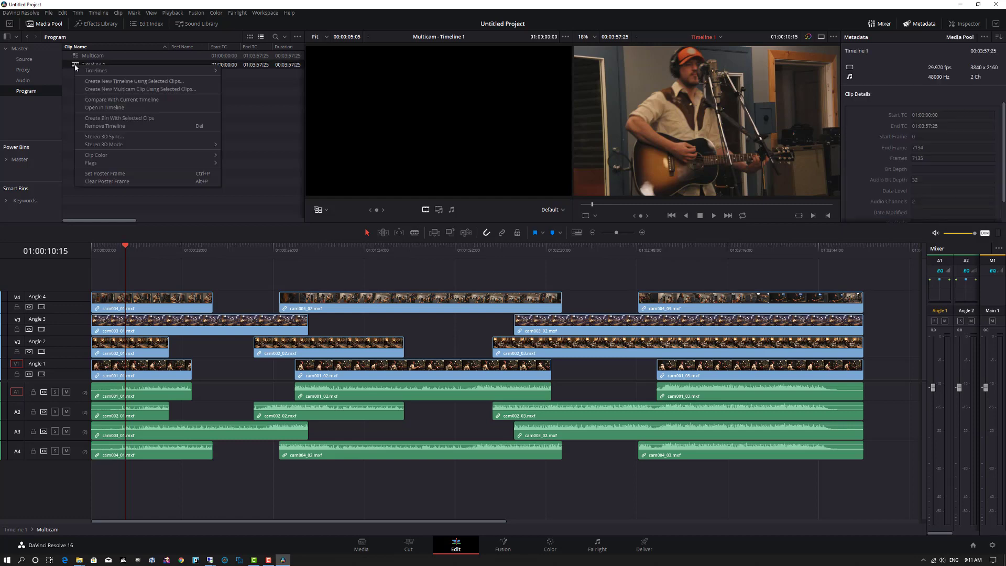
mouse_move(105, 71)
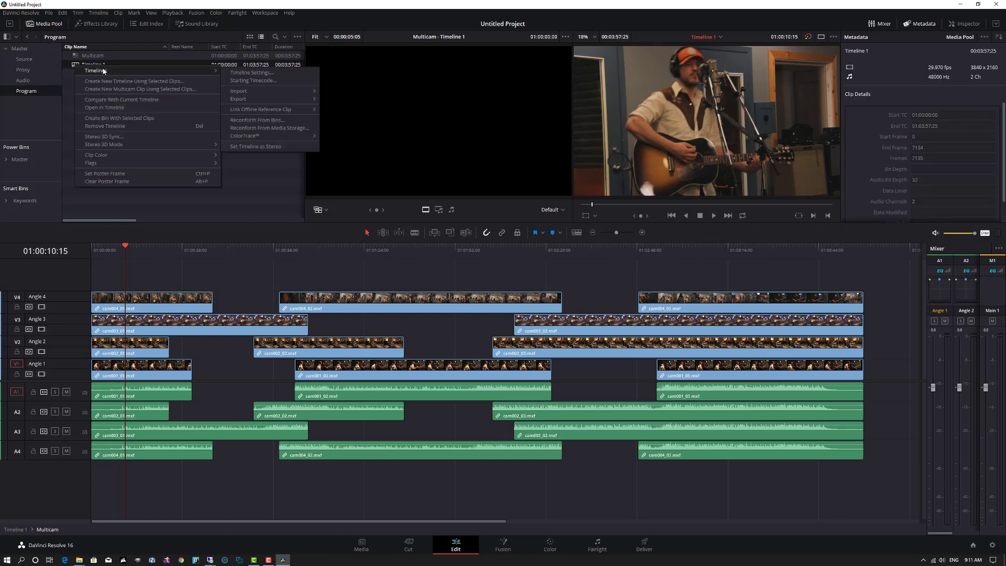
click(252, 122)
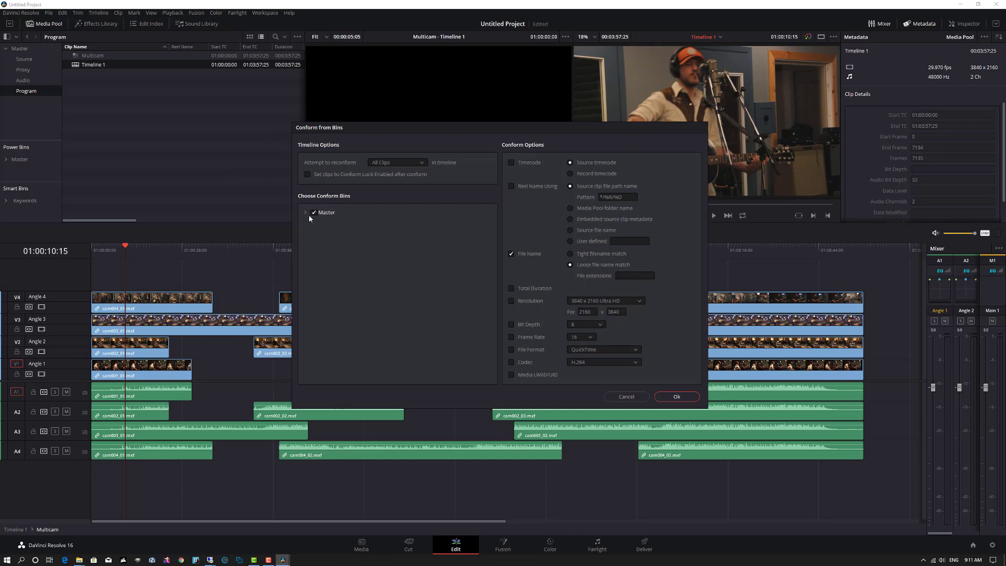
click(305, 213)
click(678, 397)
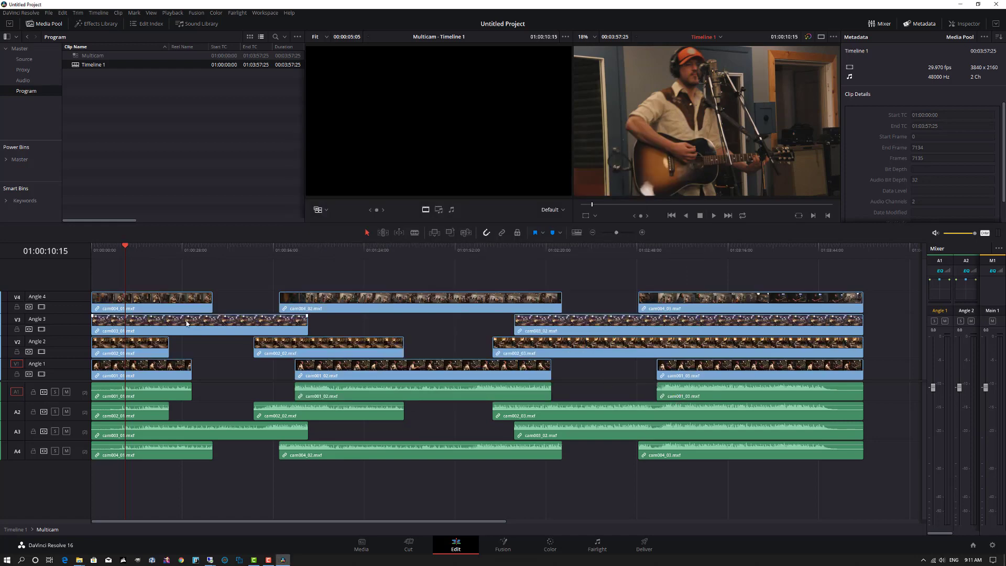
Step: Check the metadata of the first Angle 4 clip, cam004_01.mxf, and locate that clip in the media pool
click(145, 307)
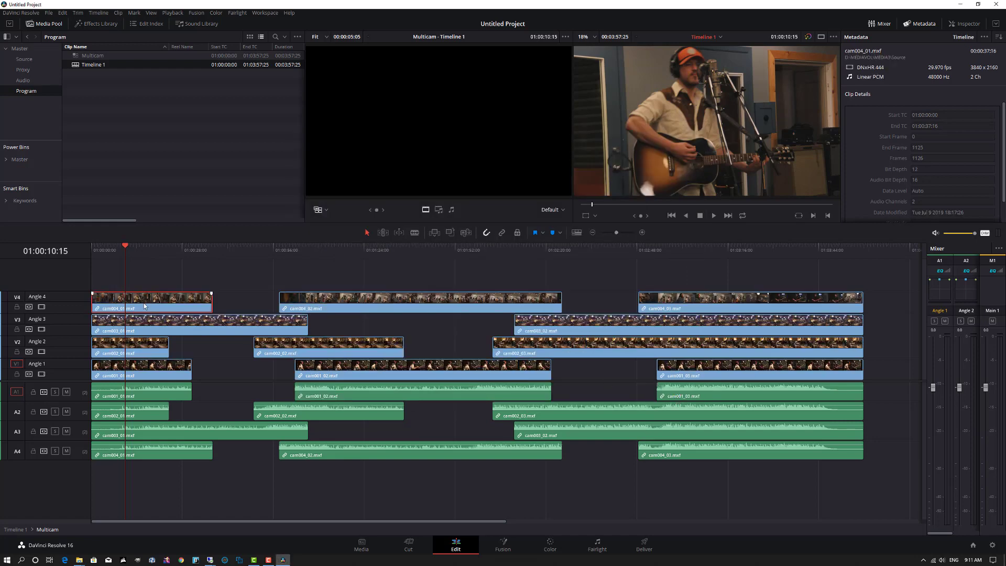
click(918, 24)
click(918, 24)
right_click(145, 300)
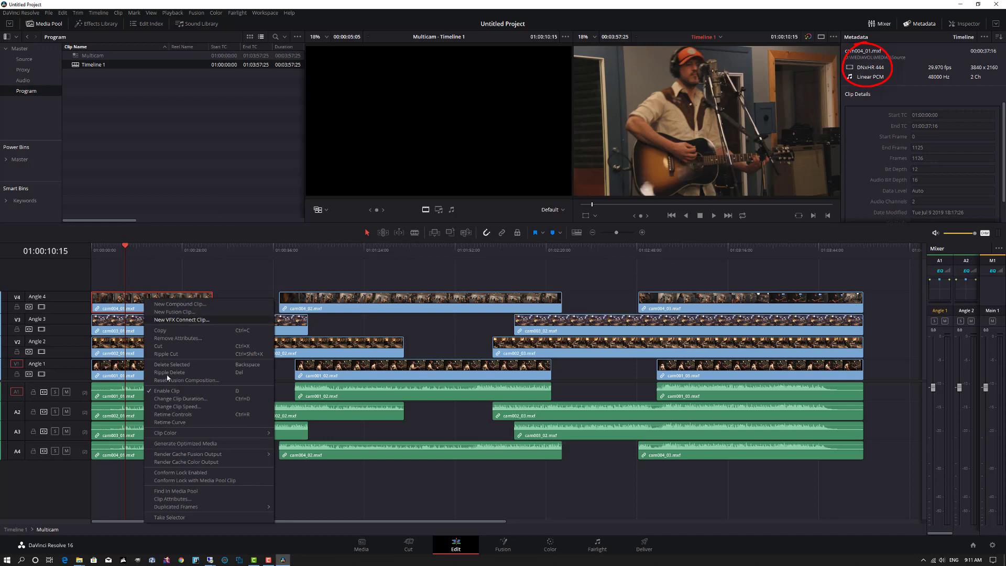
click(172, 495)
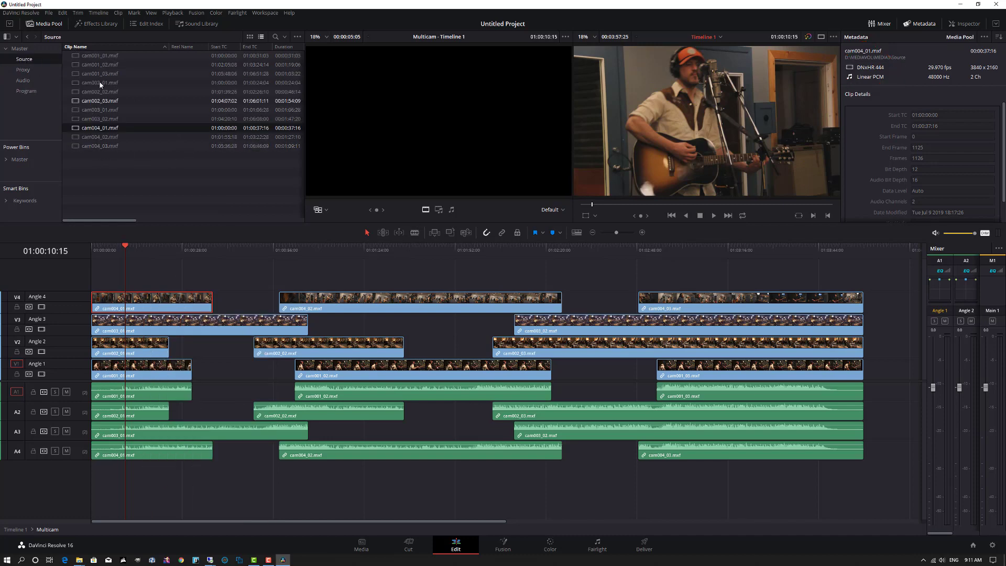
Step: Return to Timeline 1 and play it from the start to review the multicam edit with the source clips
click(14, 530)
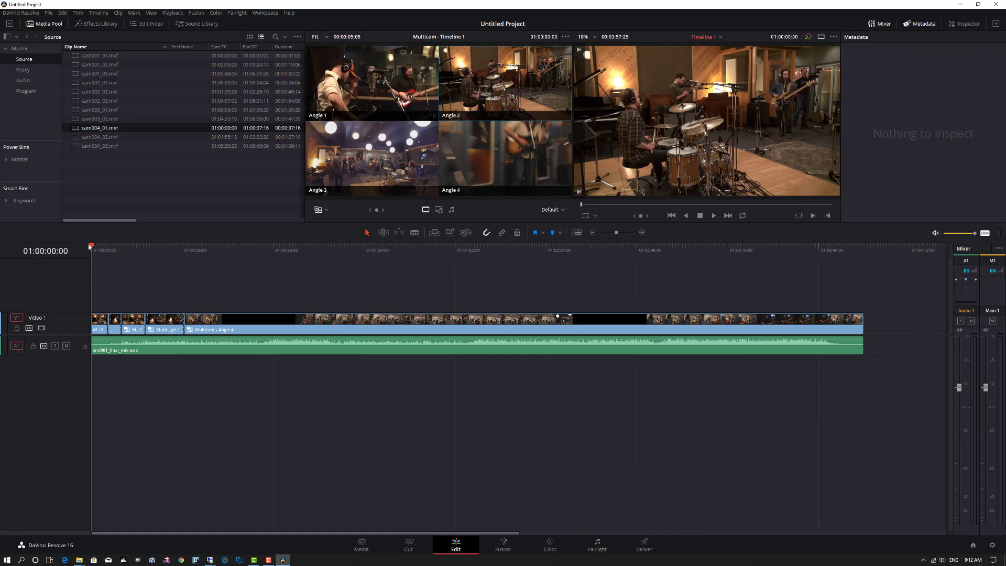
key(space)
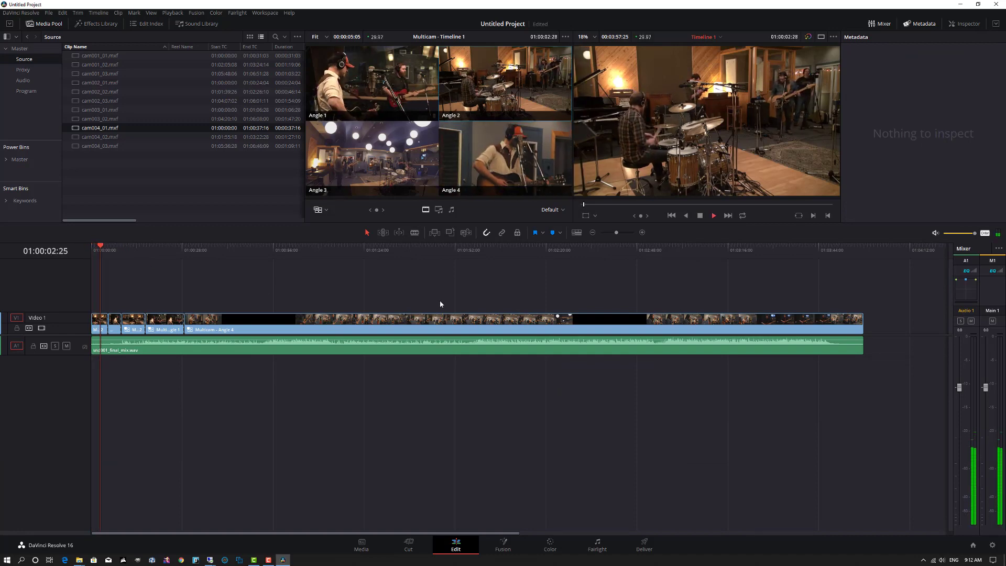
key(space)
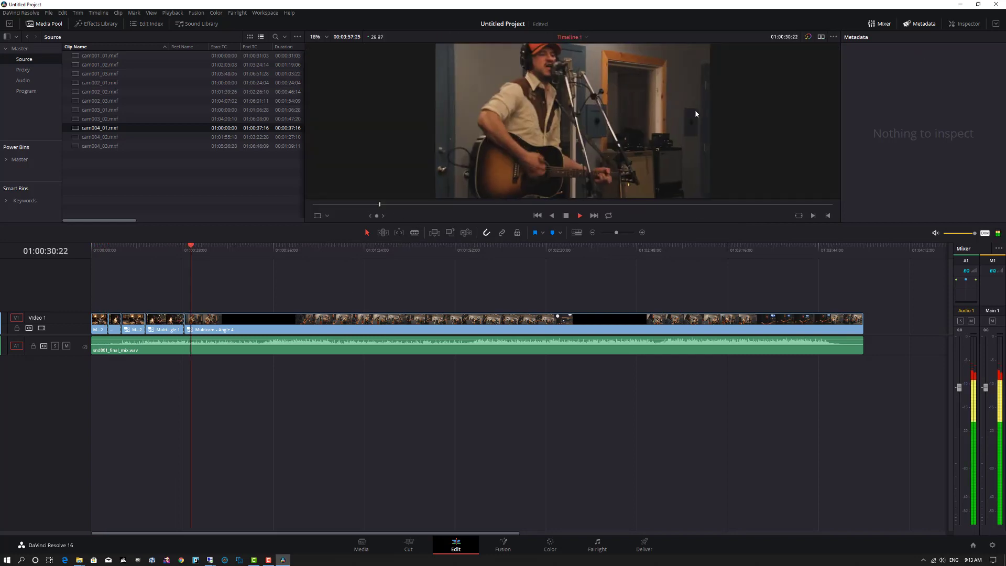
Step: Switch to the Deliver page and choose the YouTube 2160p render preset
click(645, 548)
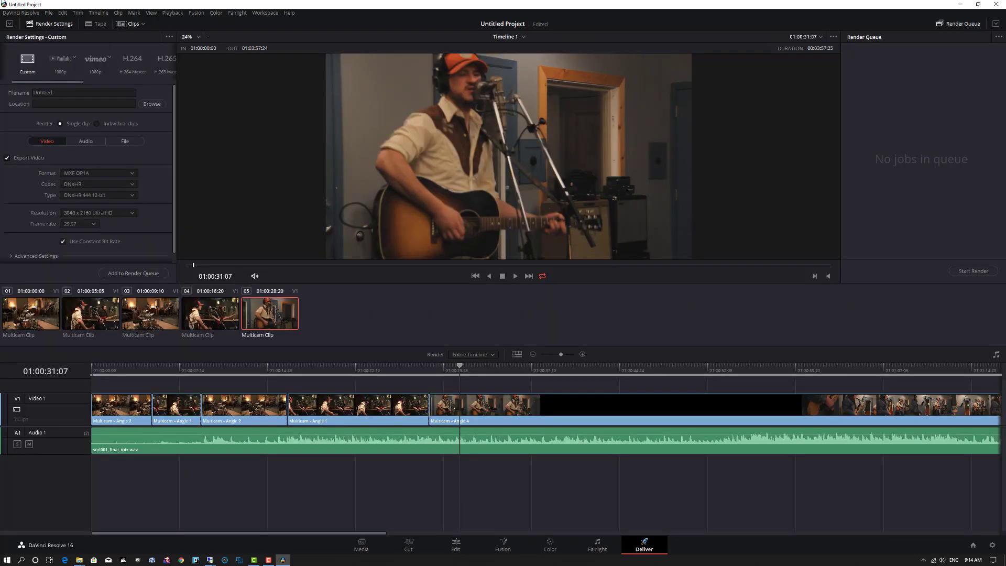
click(62, 68)
click(59, 87)
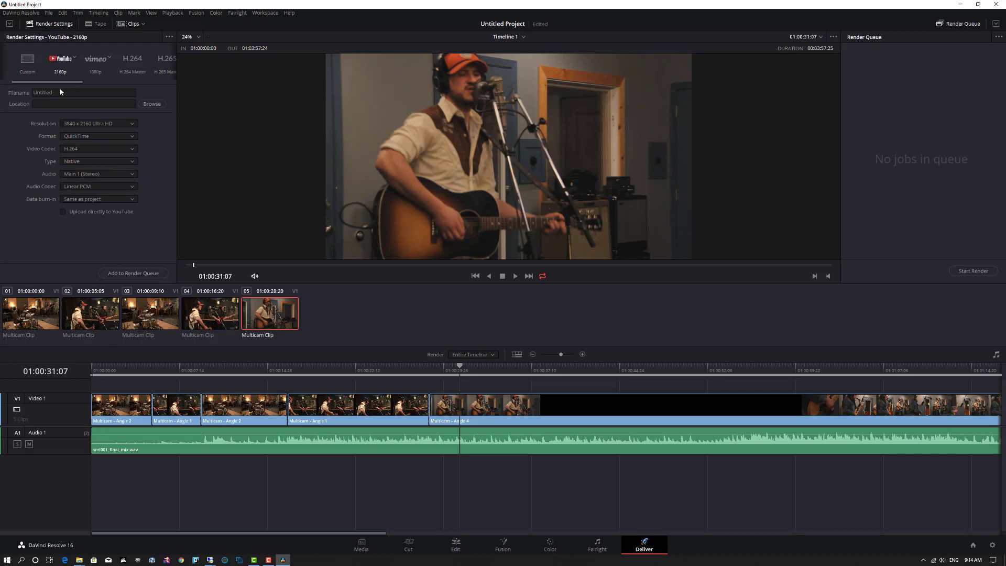
Step: Browse the render destination to D:\MEDIAVOL\MEDIA3 and create a folder named Output there
click(151, 104)
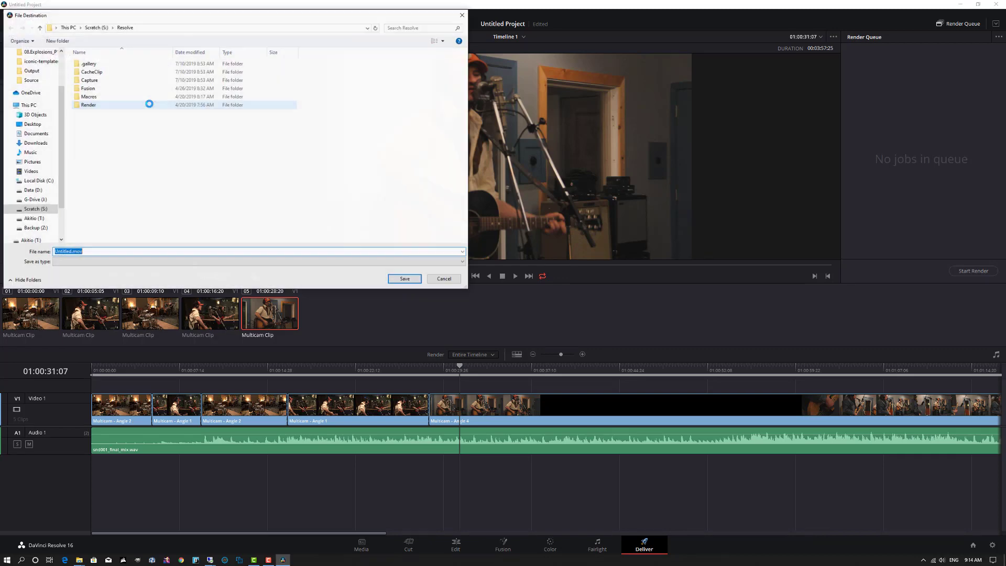
click(32, 190)
double_click(76, 114)
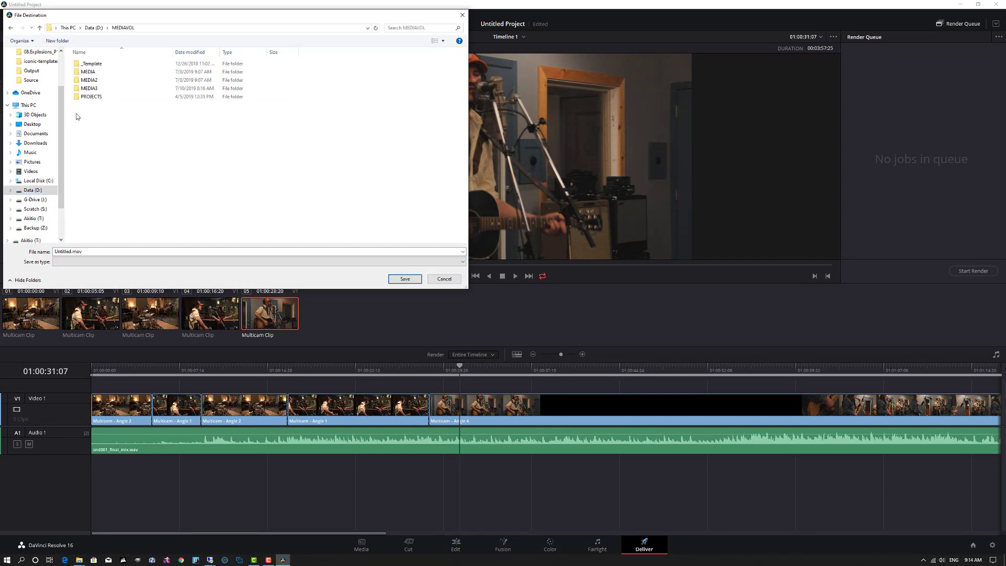
double_click(80, 89)
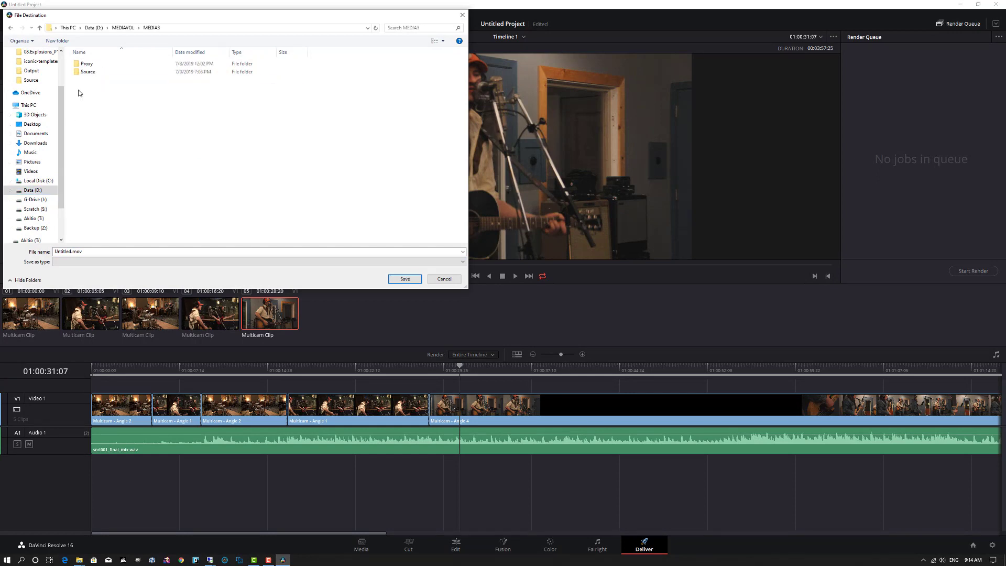
right_click(82, 91)
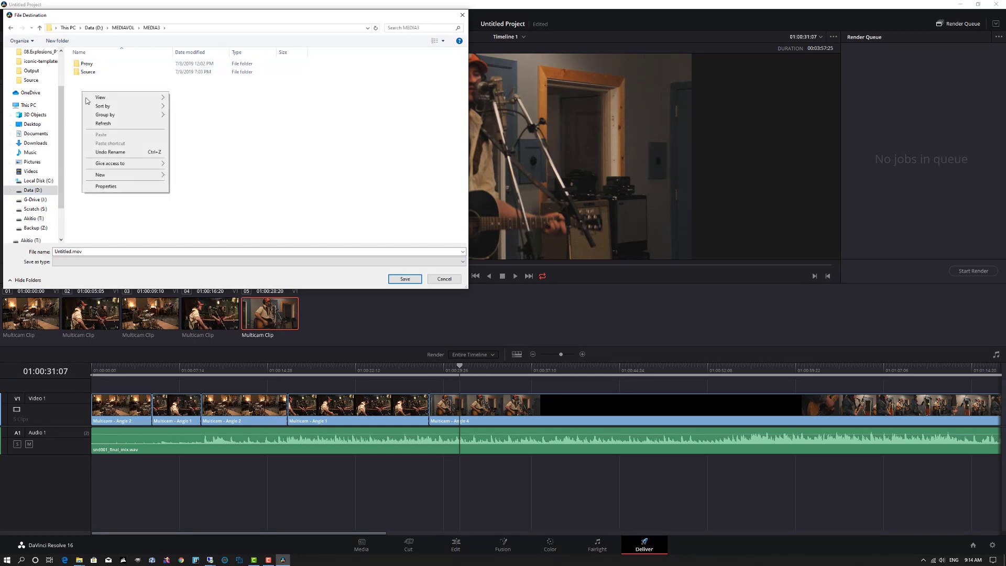
mouse_move(129, 177)
click(193, 177)
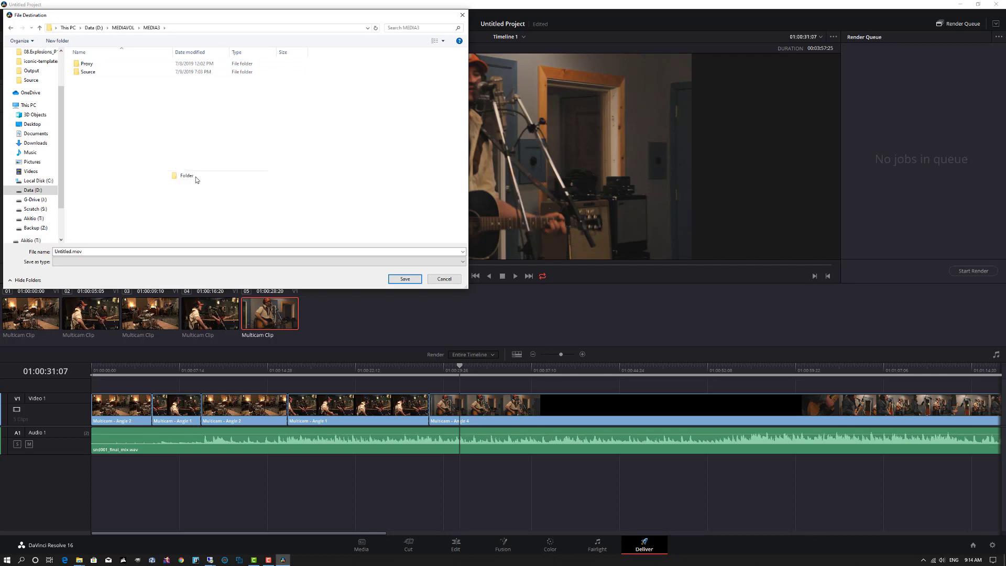
text(Output)
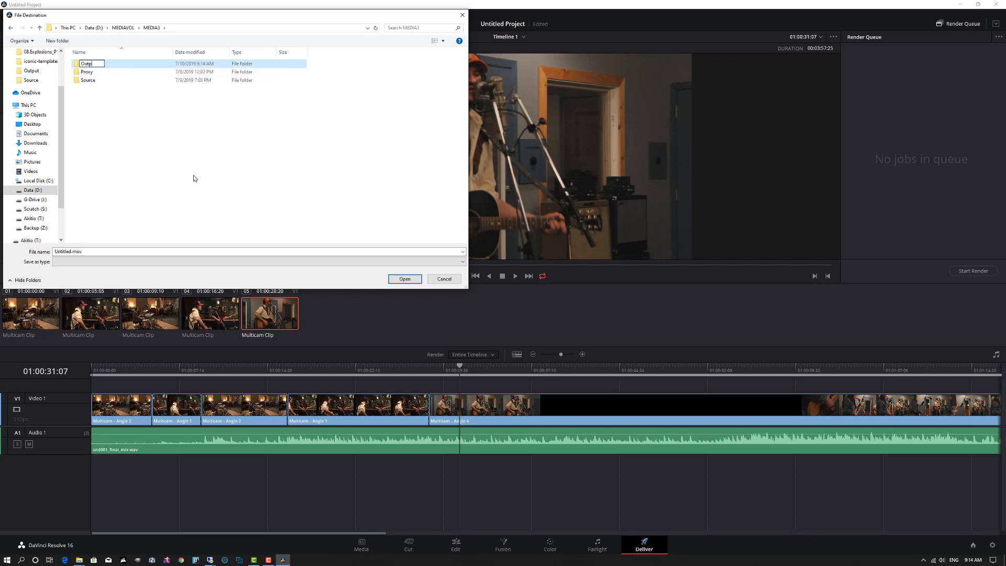
click(78, 65)
Step: Name the render file TestMulticam001 and save its destination in the MEDIA3 folder
click(167, 252)
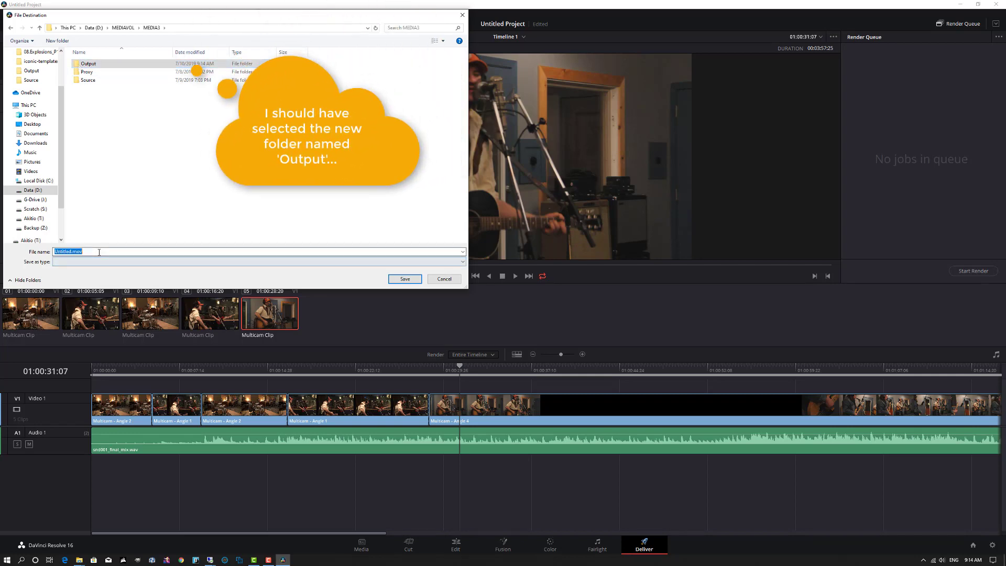
text(TestMult)
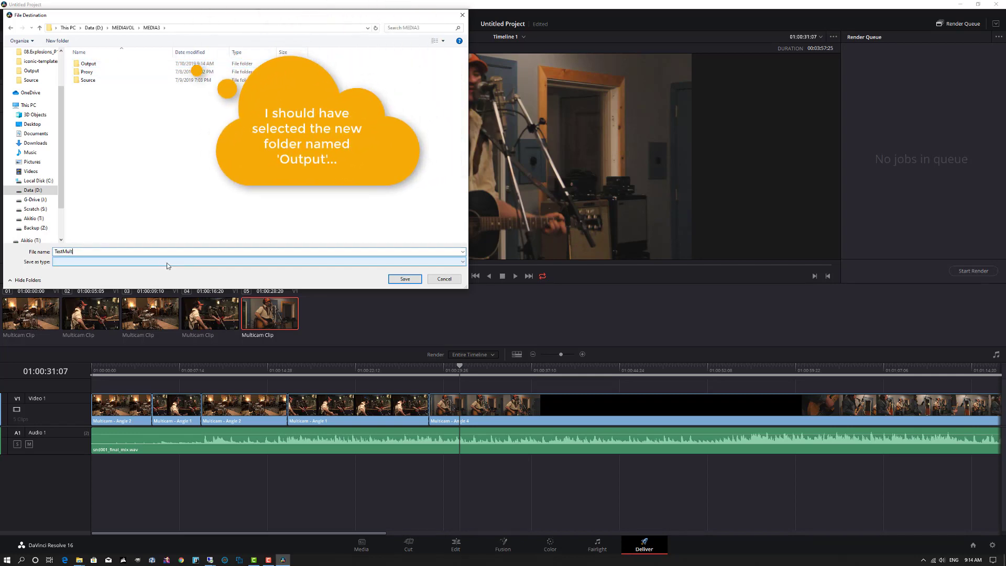
text(icam001)
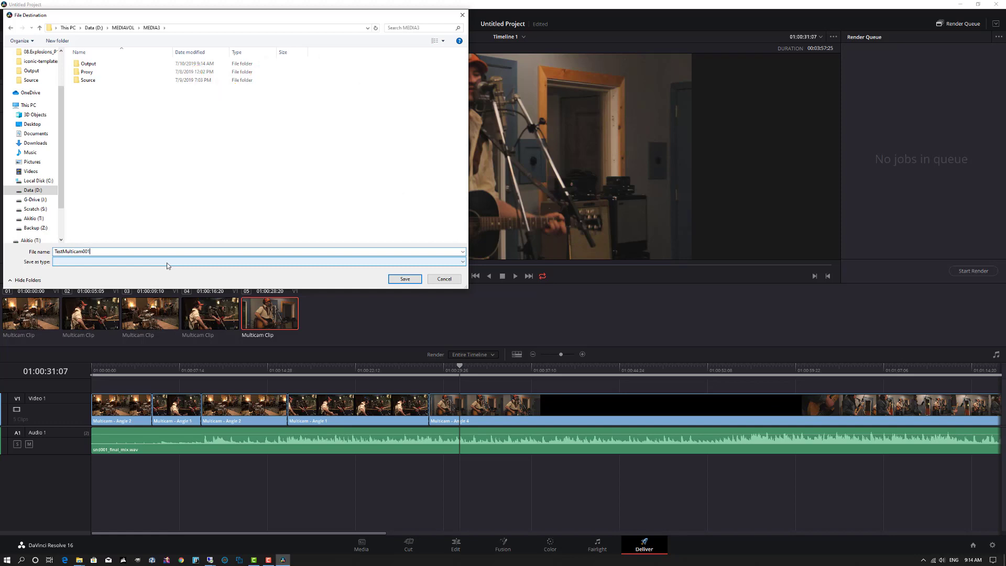
click(410, 280)
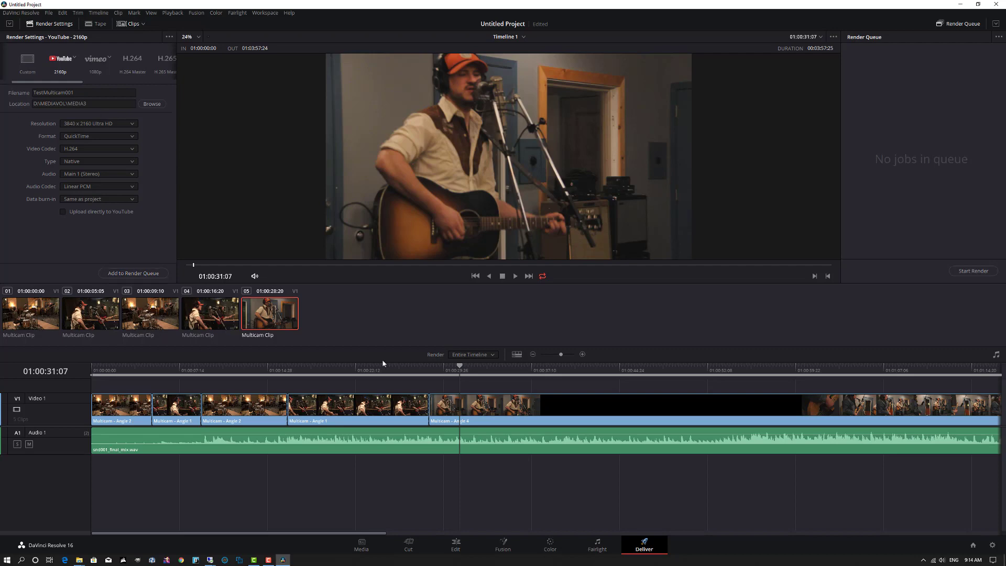
Step: Mark the render range from the start of Timeline 1 to an out point at 01:00:33:19
drag(460, 369, 92, 370)
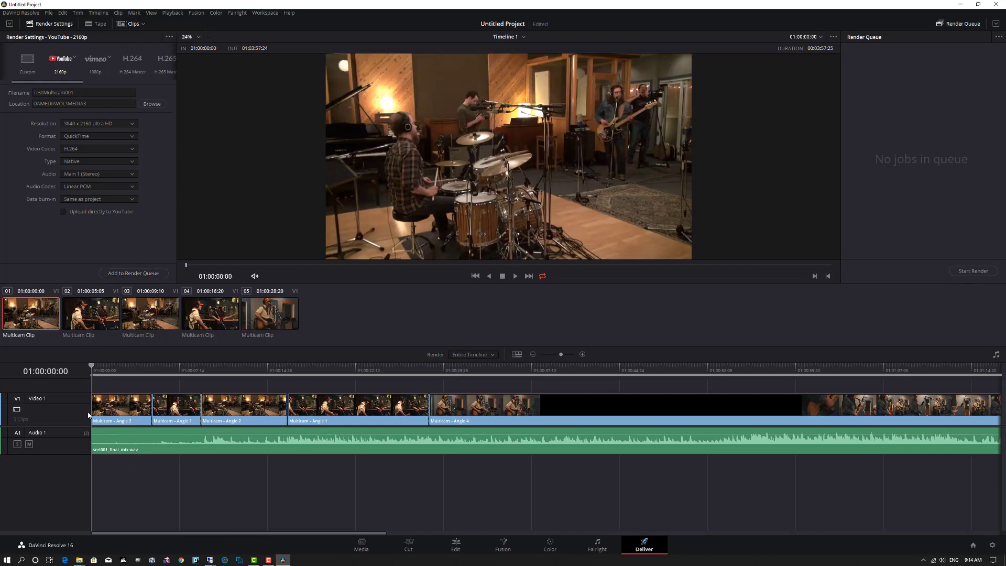
key(i)
click(110, 369)
drag(153, 373, 115, 435)
key(o)
drag(178, 438, 441, 451)
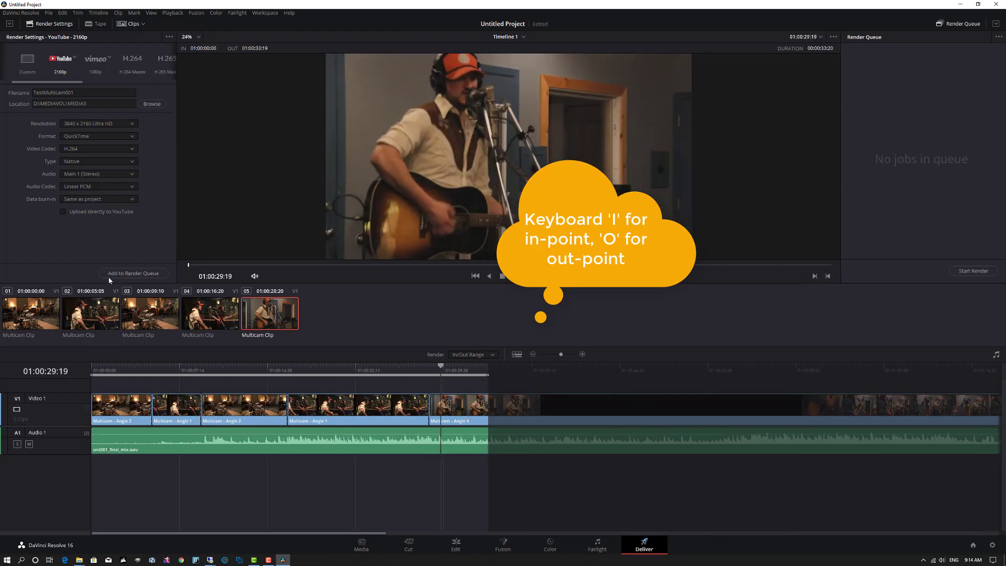
Step: Add the TestMulticam001 job to the render queue and start rendering it
click(127, 274)
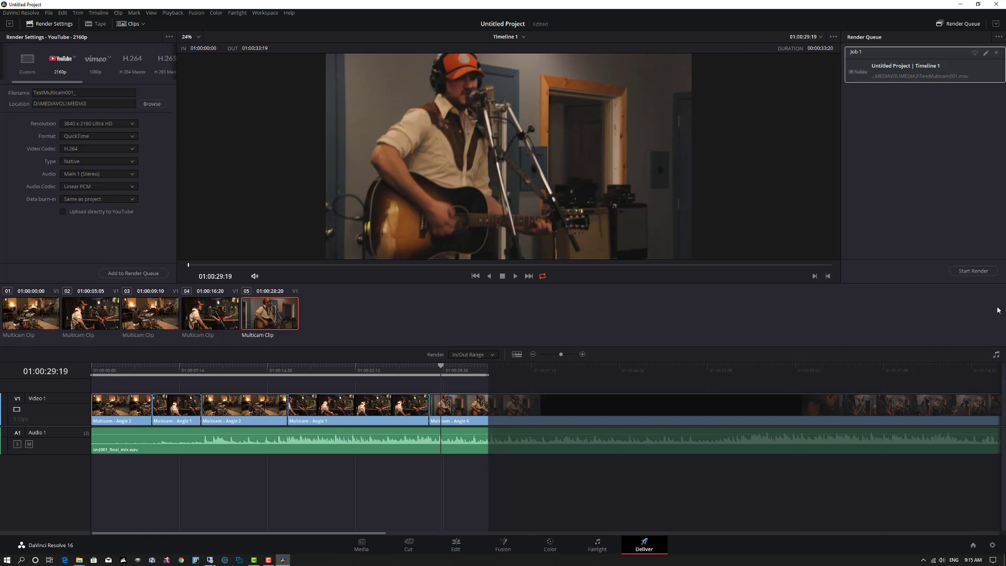
click(974, 271)
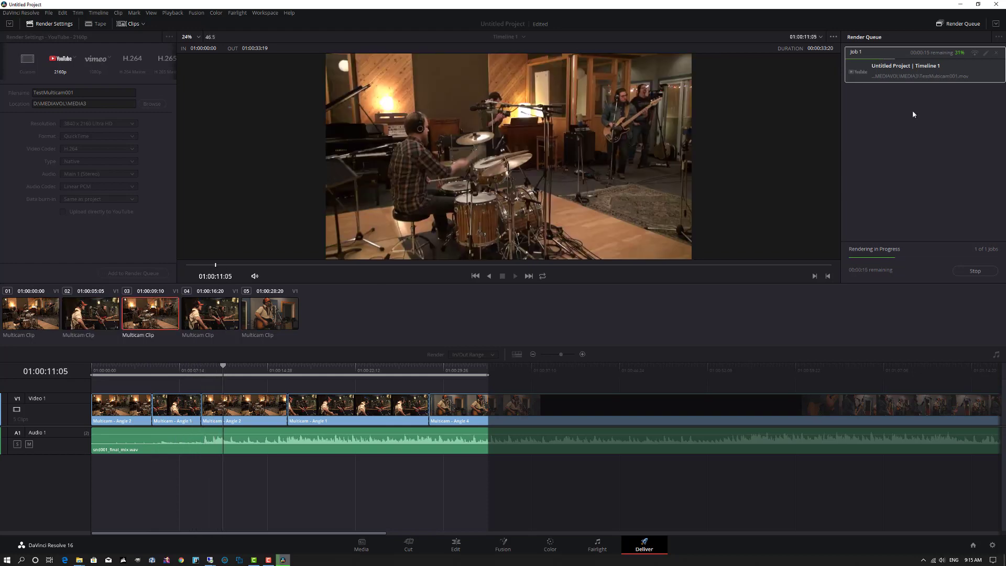
Step: Open Task Manager, examine the CPU performance during the render, and close it
right_click(306, 559)
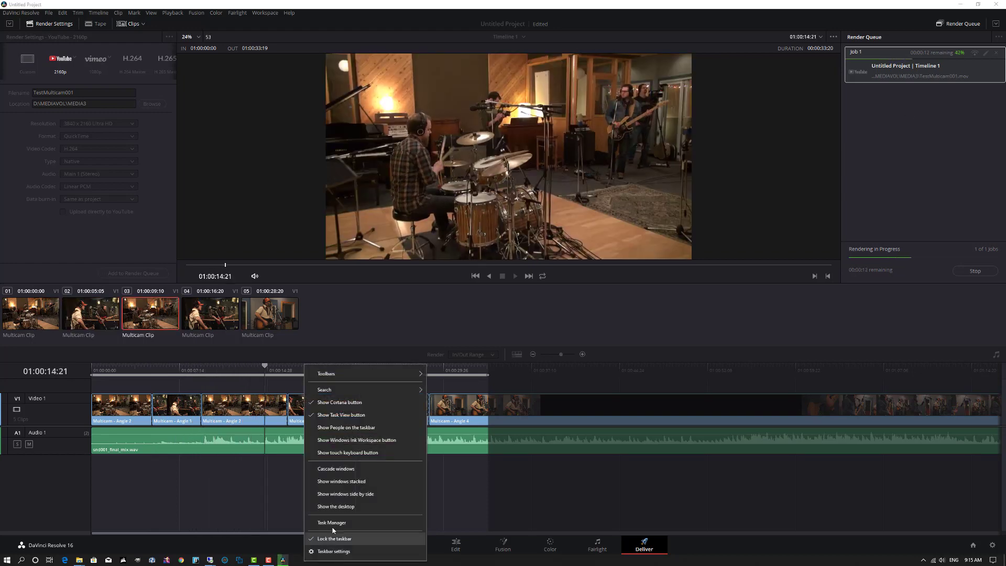
click(332, 522)
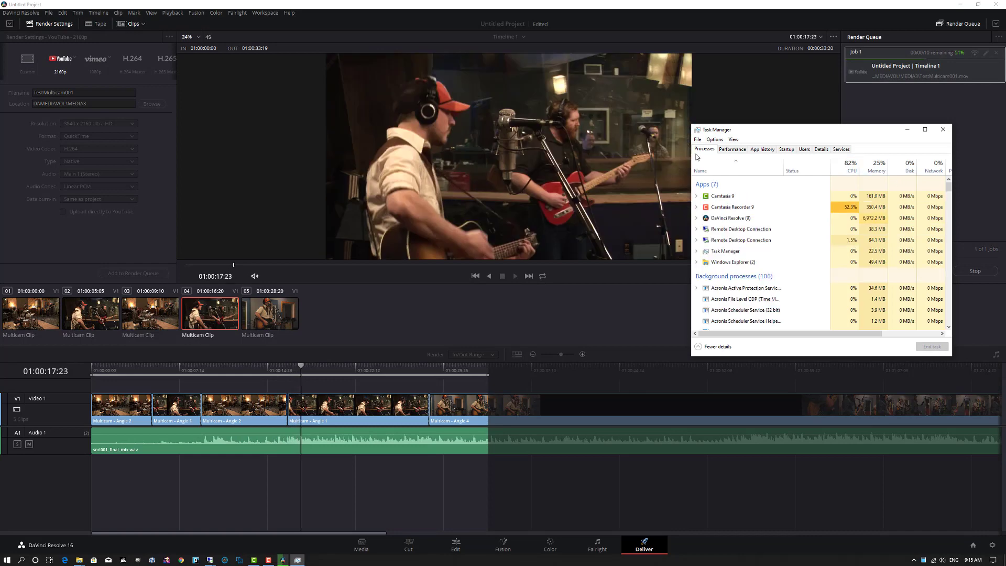
click(732, 149)
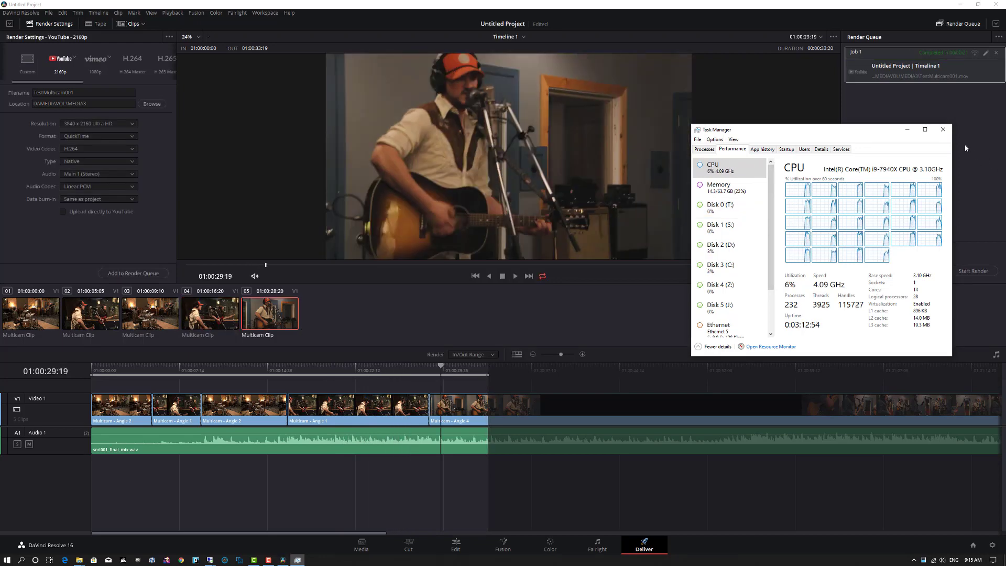
click(944, 129)
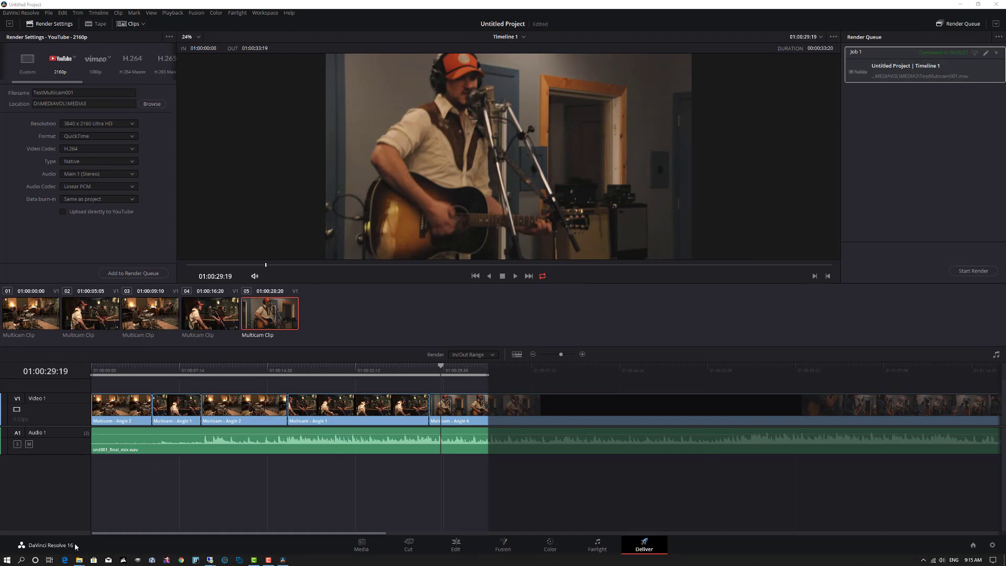
Step: Switch to File Explorer, play the rendered TestMulticam001.mov from the MEDIA3 folder, and close the player and folder view
mouse_move(79, 560)
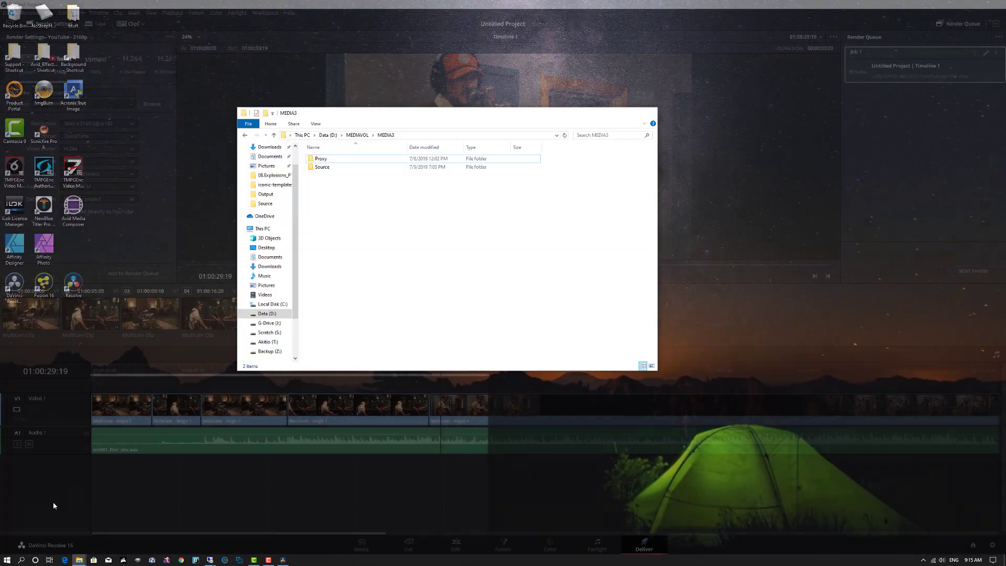
click(53, 503)
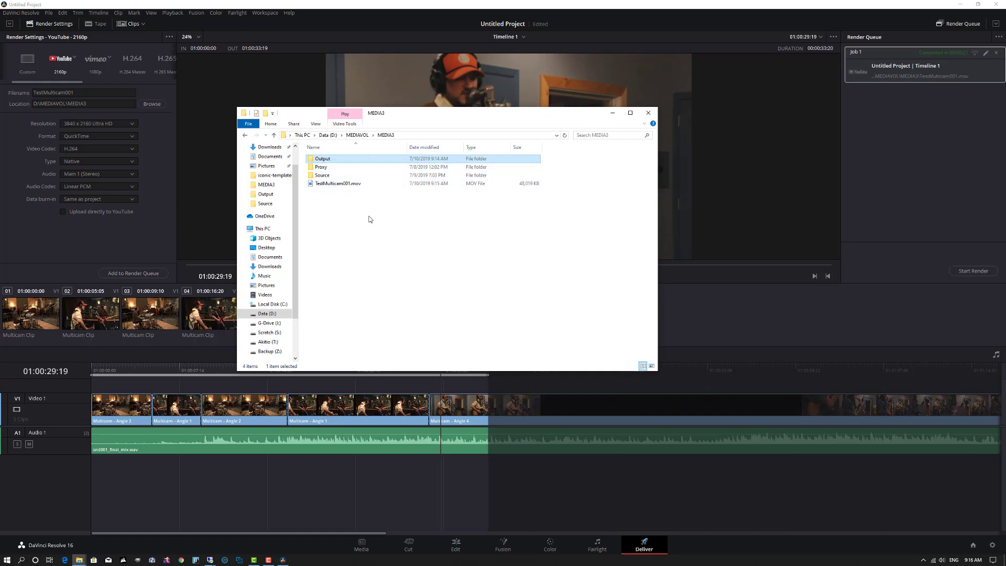
click(311, 185)
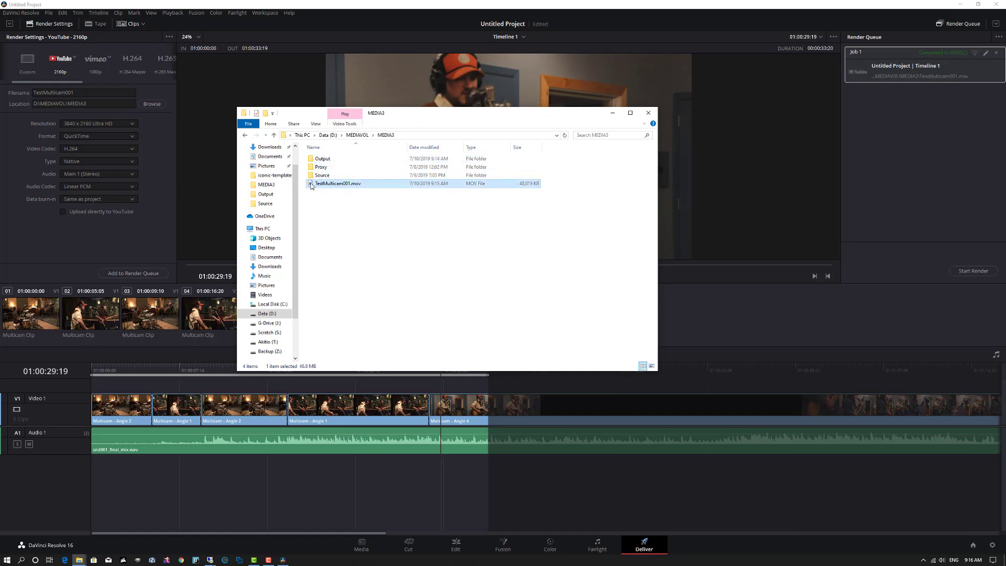
double_click(310, 184)
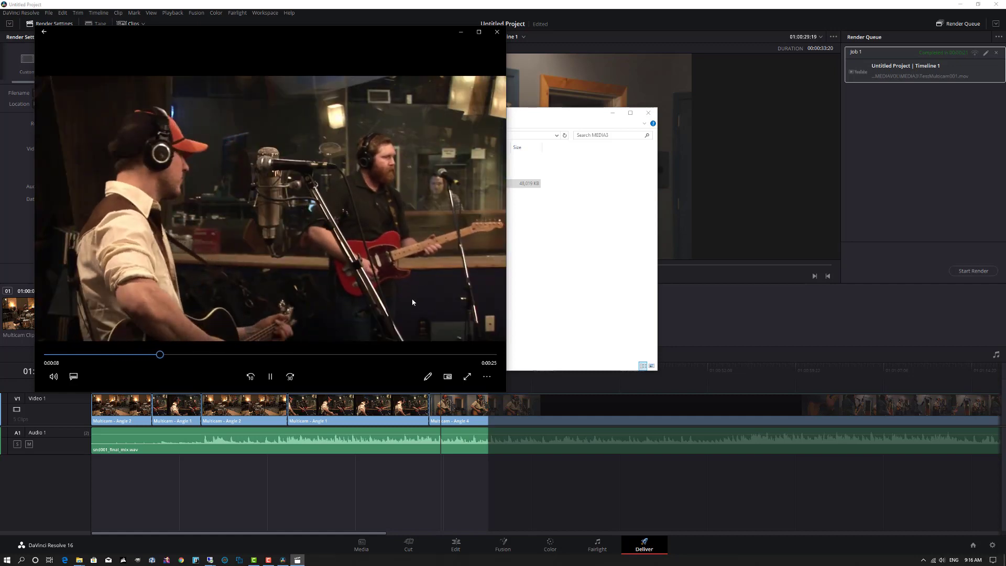
click(272, 376)
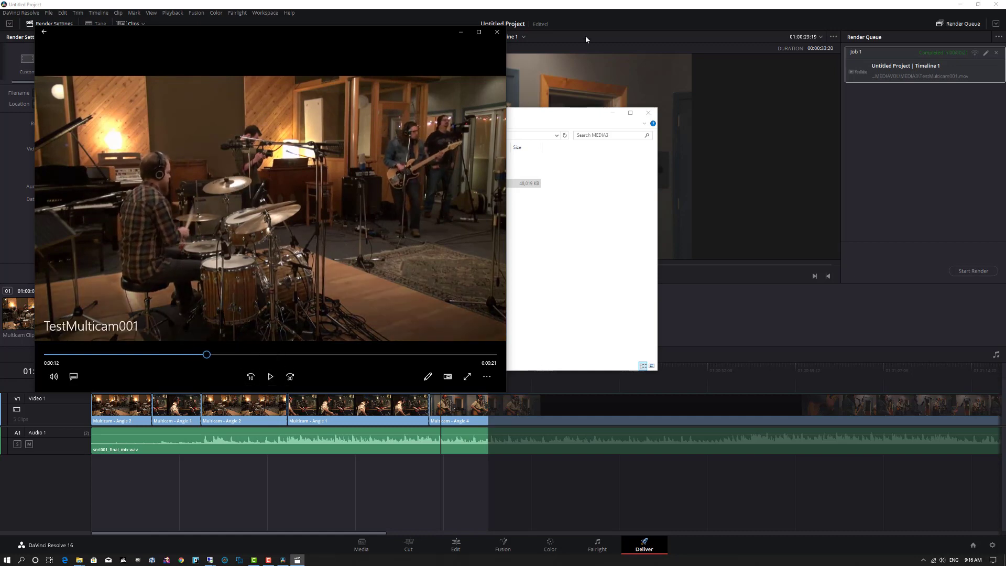
click(497, 33)
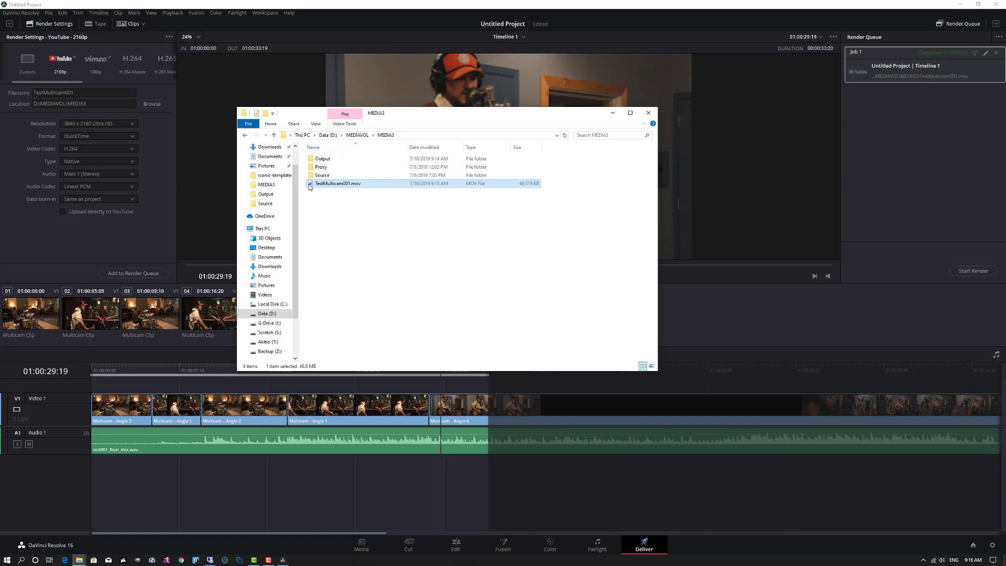
click(614, 113)
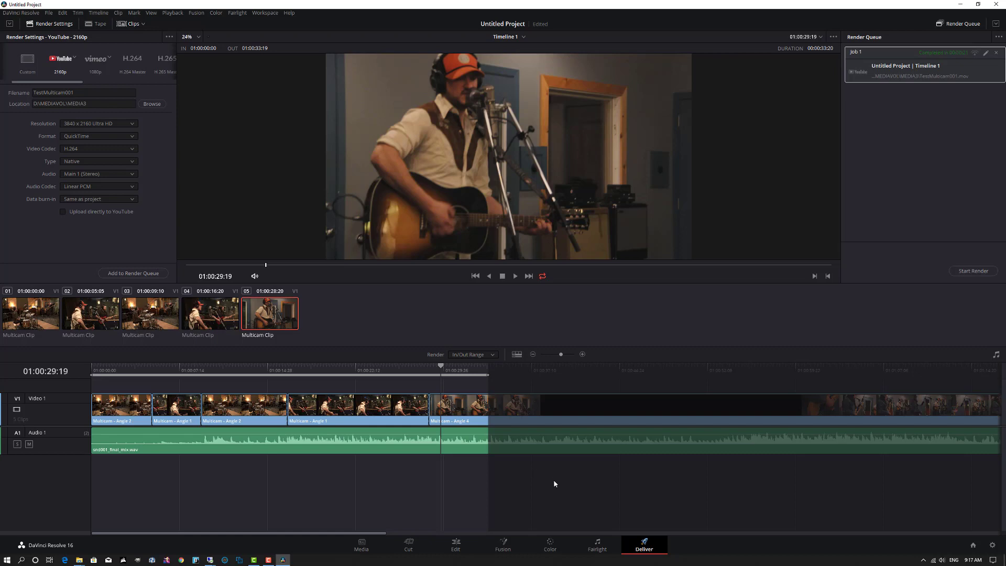
Step: On the Edit page, inspect the Timeline 1 picture above the door frame and open the Angle 4 multicam clip in its own timeline
click(456, 545)
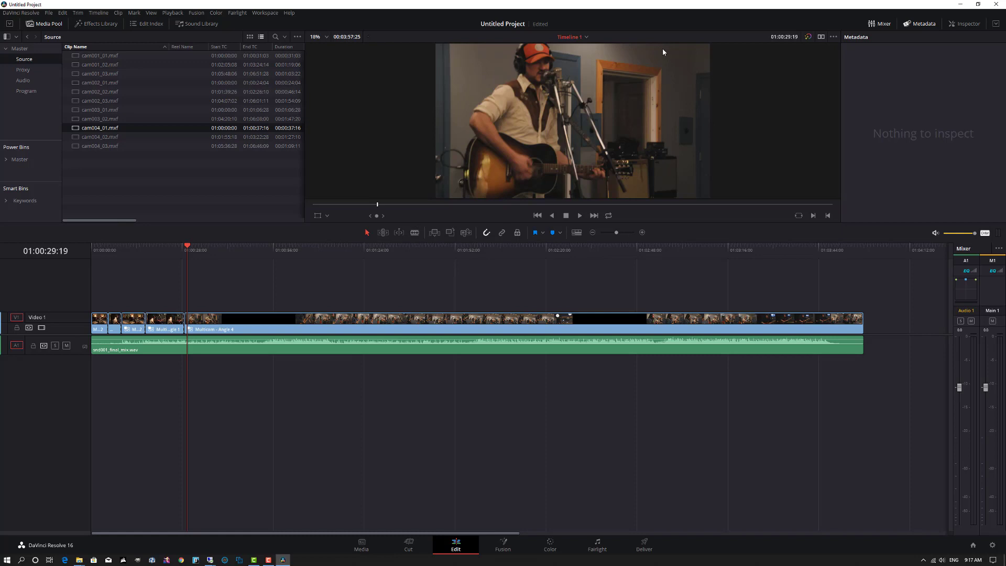
scroll(677, 84, up, 6)
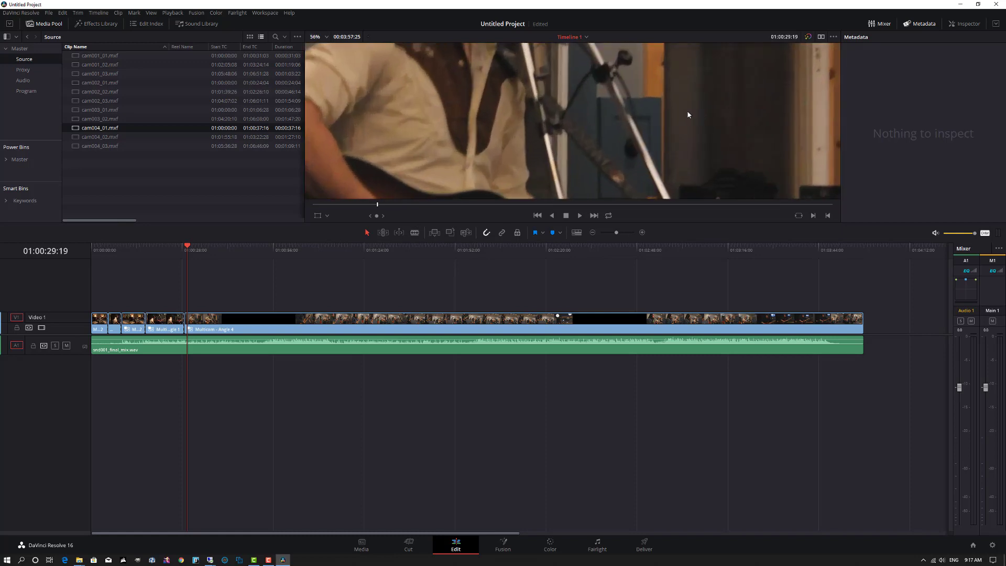
scroll(783, 111, down, 1)
drag(744, 76, 590, 202)
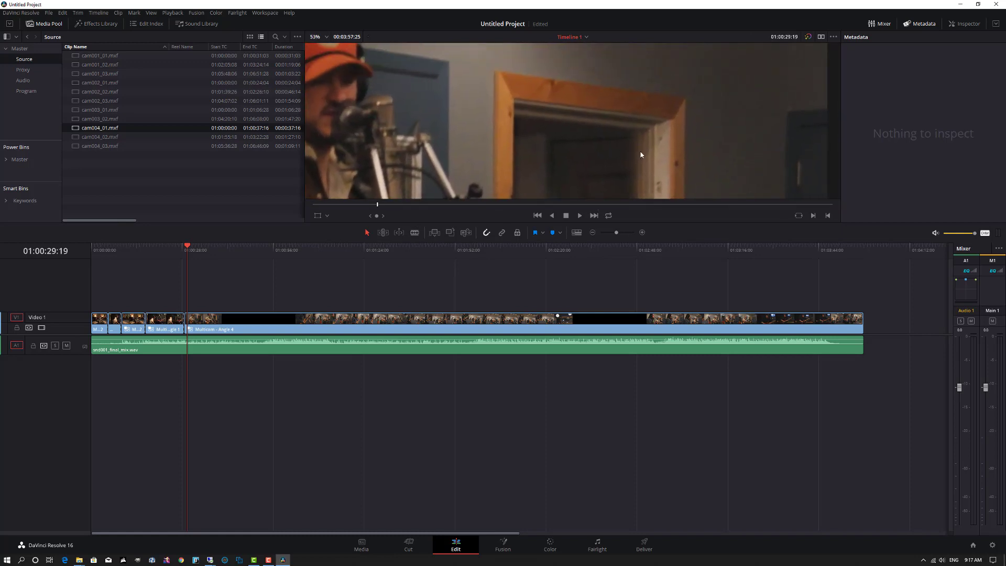
drag(717, 54, 649, 109)
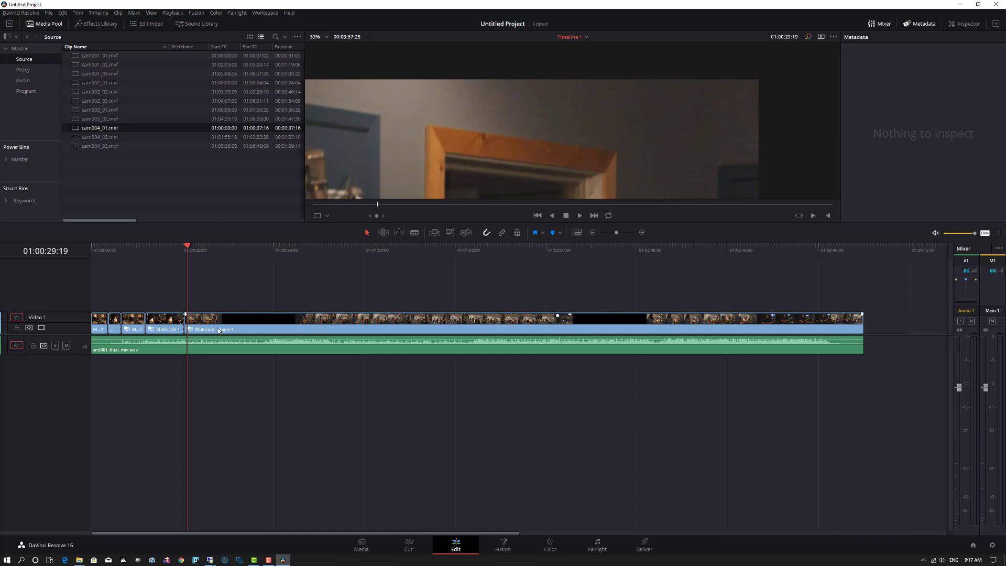
right_click(198, 323)
click(219, 348)
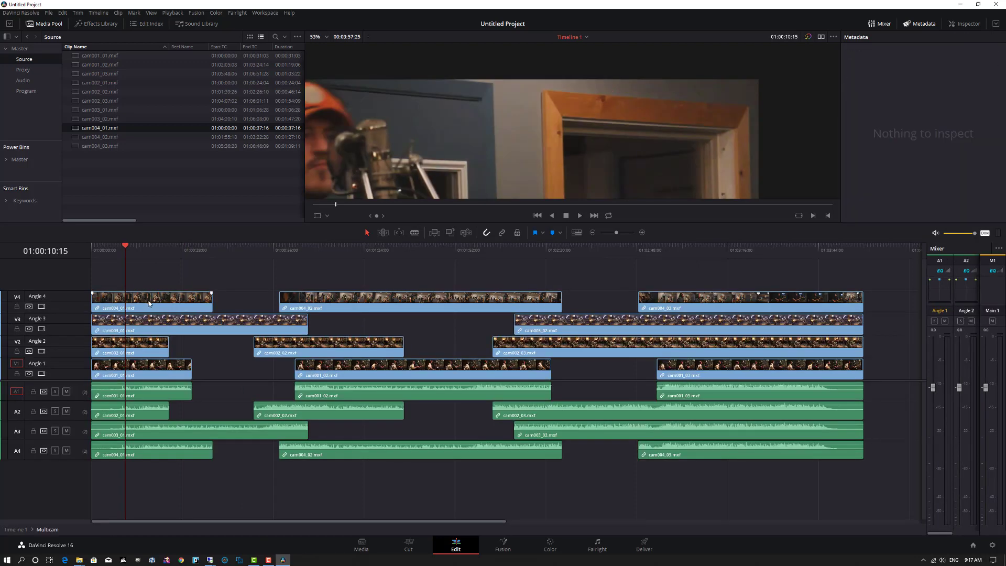
Step: Find the Dead Pixel Fixer filter in the effects library and apply it to cam004_01.mxf on the Angle 4 track
click(151, 305)
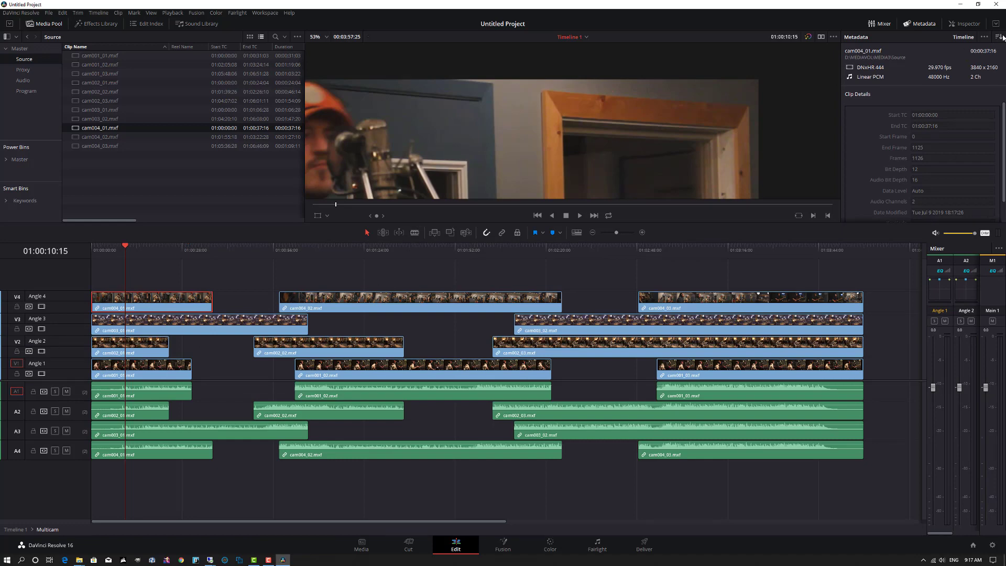
click(107, 26)
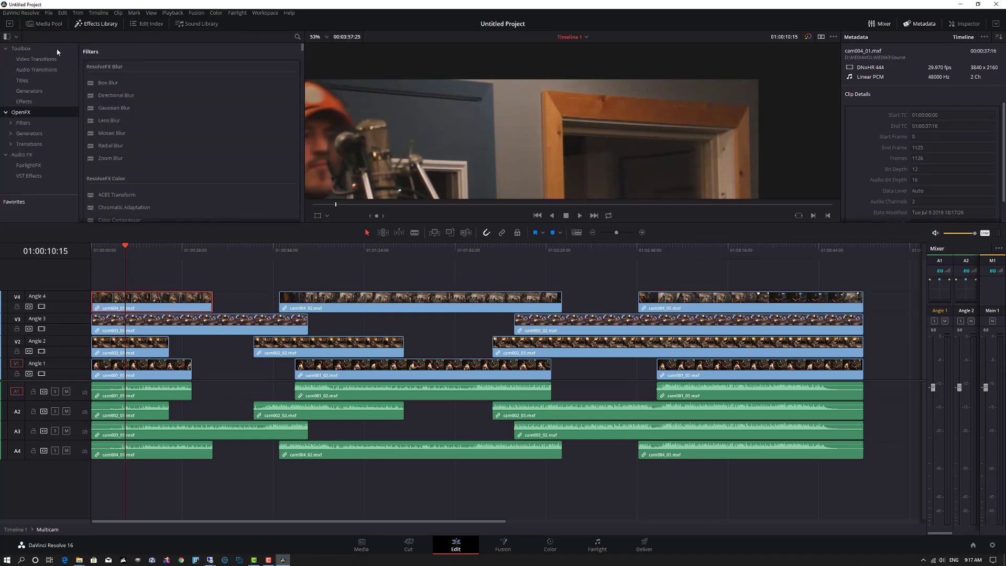
click(297, 38)
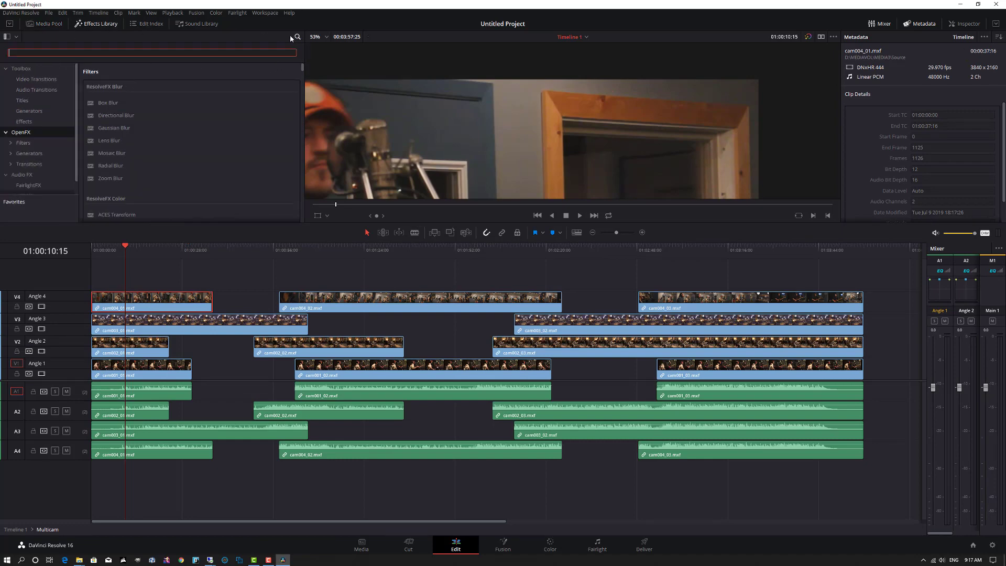
text(dead)
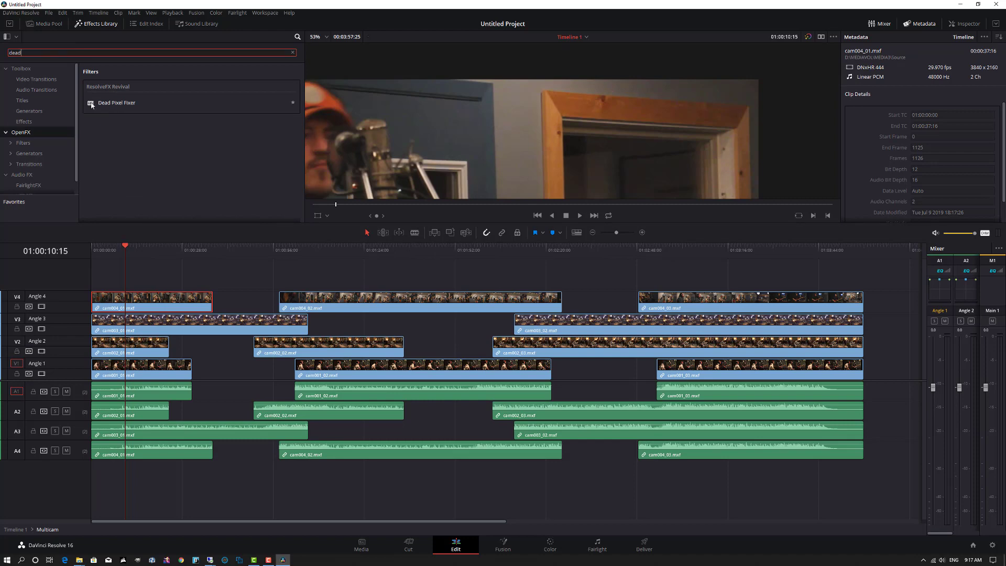
drag(92, 104, 142, 298)
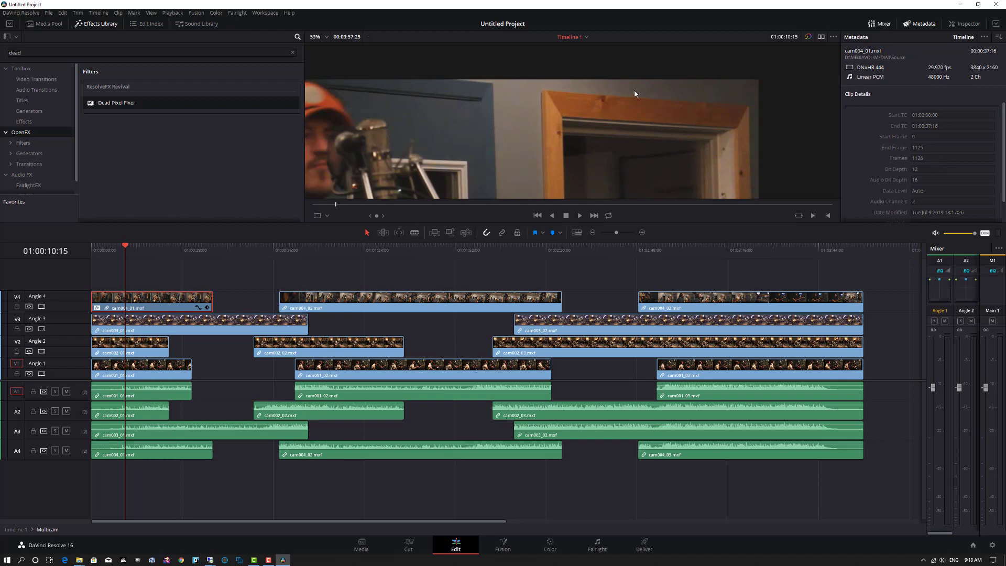
Step: Show the source and timeline viewers together, display the Dead Pixel Fixer settings for cam004_01.mxf, and enable the OpenFX Overlay
click(821, 36)
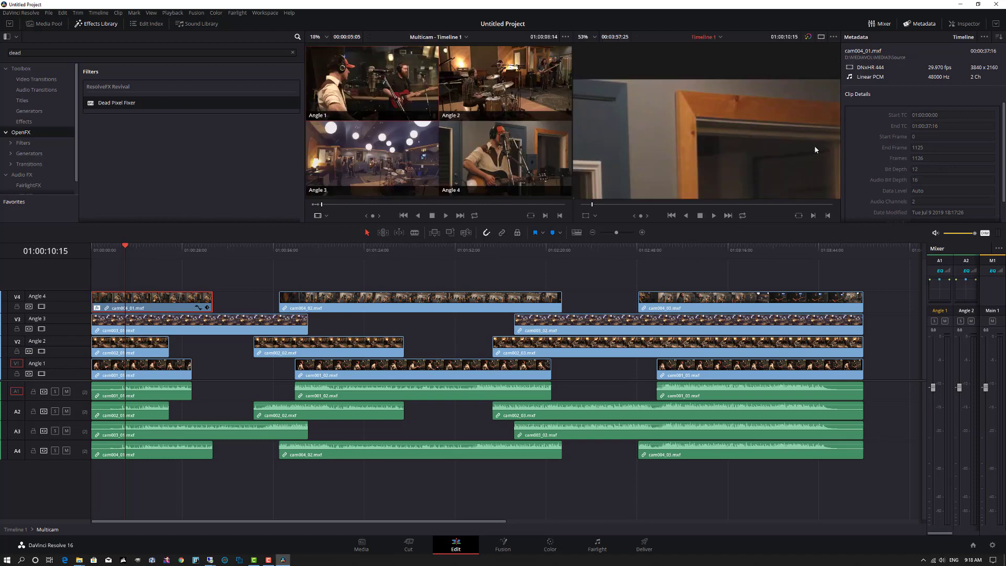
scroll(756, 95, up, 3)
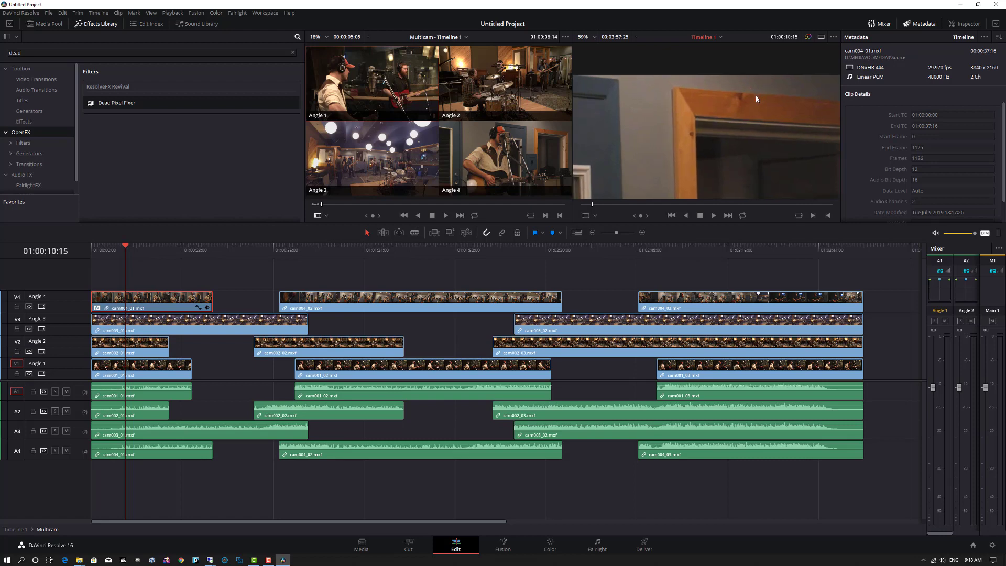
drag(795, 92, 704, 101)
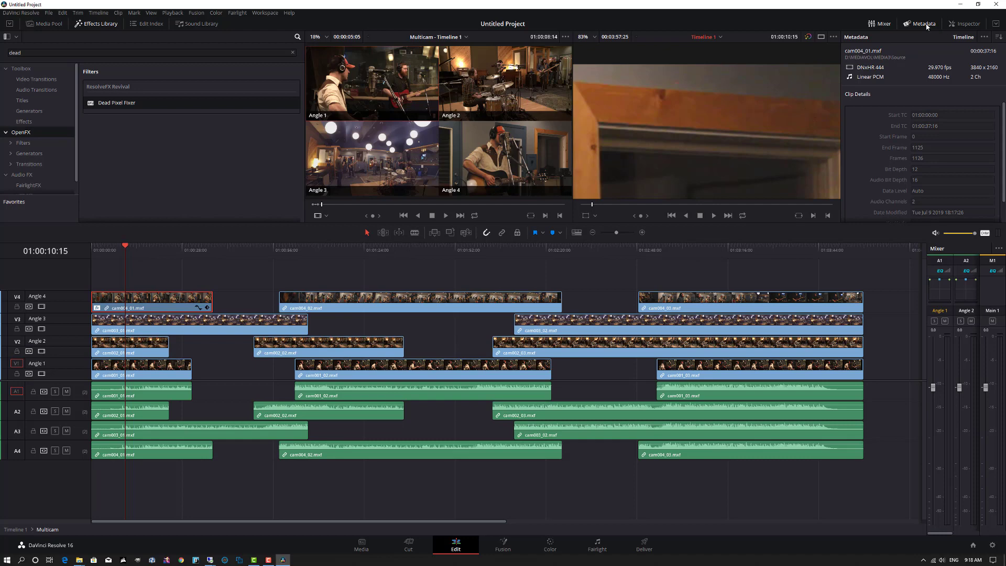
click(955, 26)
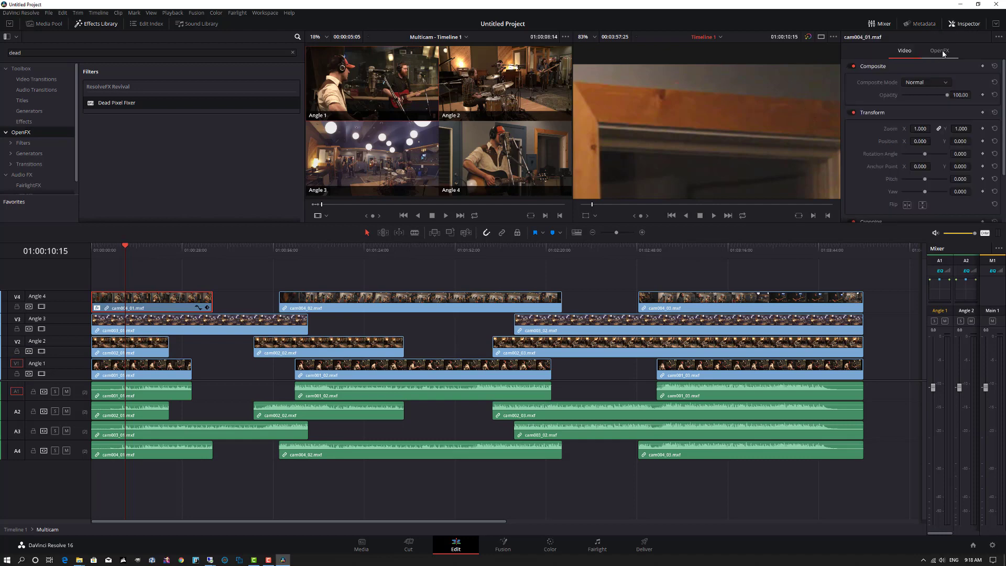
click(941, 51)
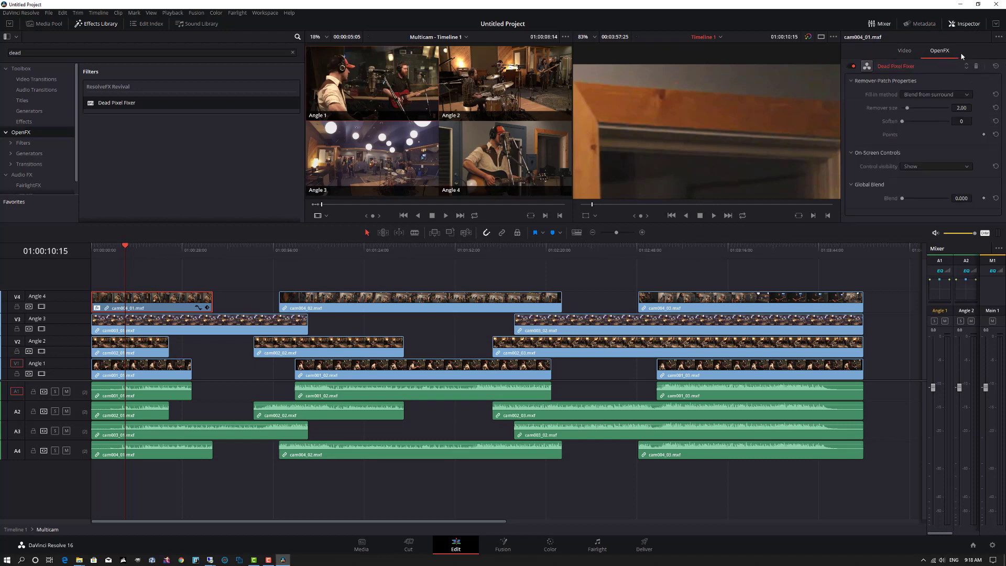
click(595, 216)
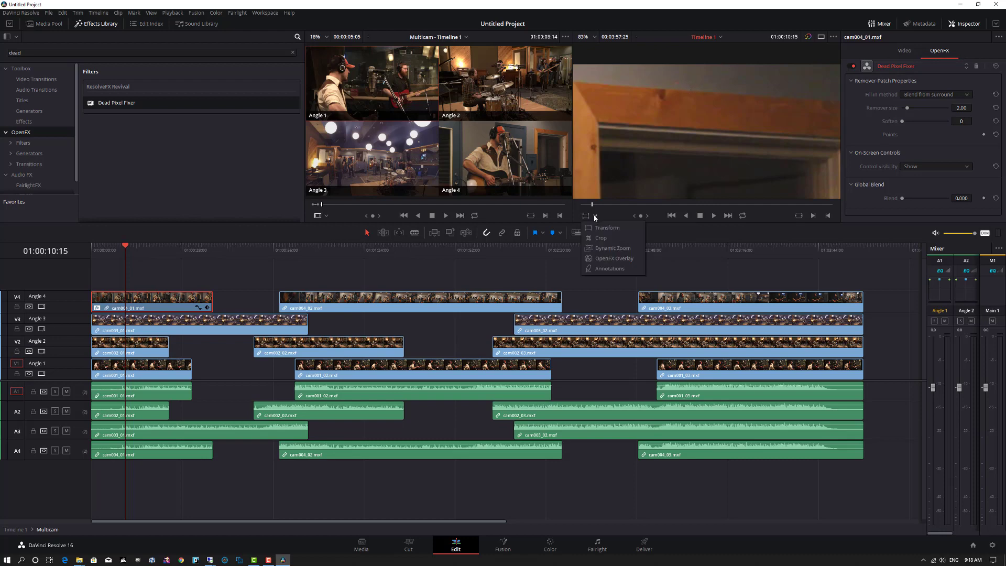
click(606, 260)
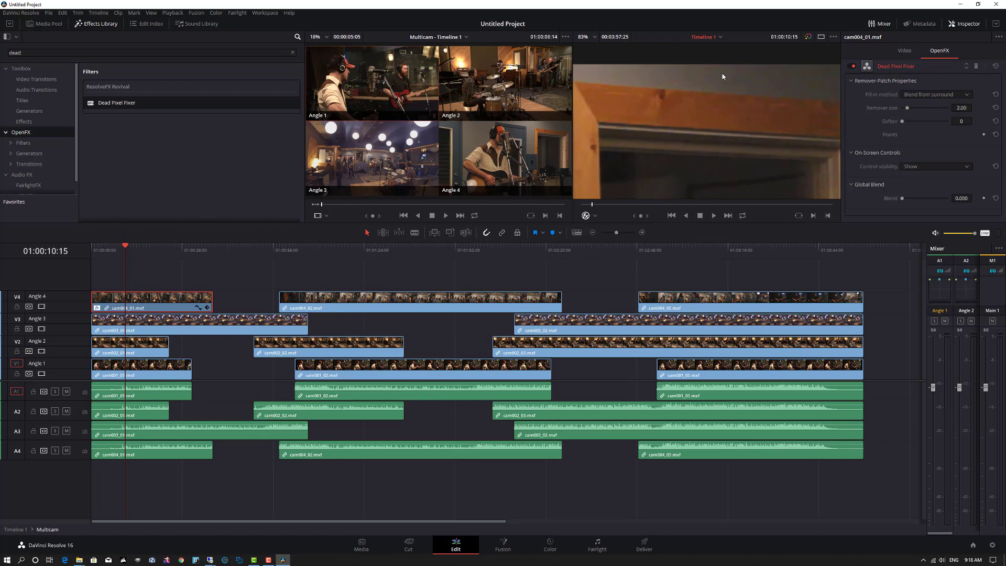
Step: Place a Dead Pixel Fixer patch on the wall just above the door frame and set its remover size to 6.87
click(676, 83)
drag(908, 108, 933, 119)
mouse_move(677, 87)
mouse_down()
mouse_move(691, 98)
mouse_move(678, 90)
mouse_up()
Step: Copy cam004_01.mxf and paste only its Plugins attribute onto cam004_02.mxf and cam004_03.mxf on the Angle 4 track
right_click(145, 302)
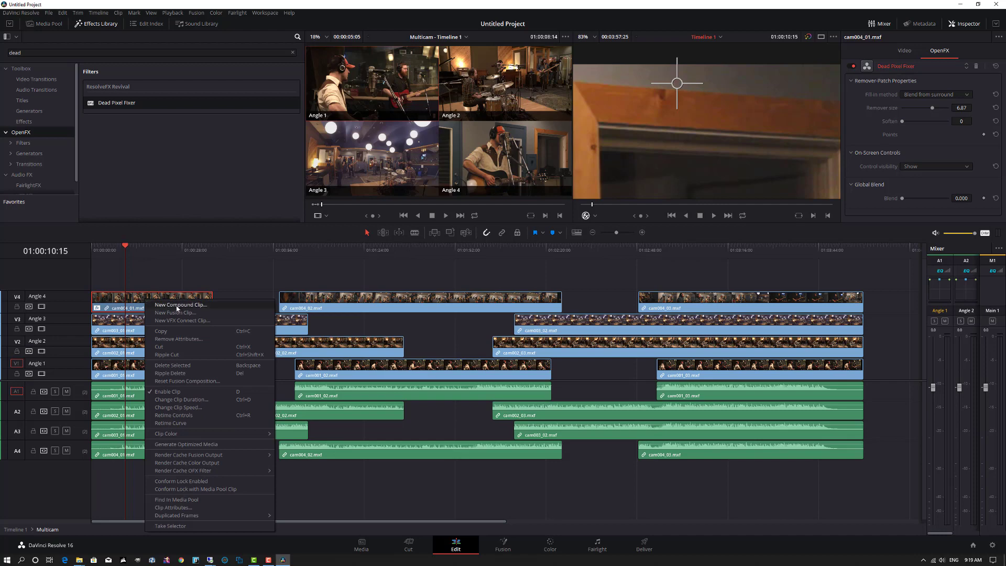
click(166, 331)
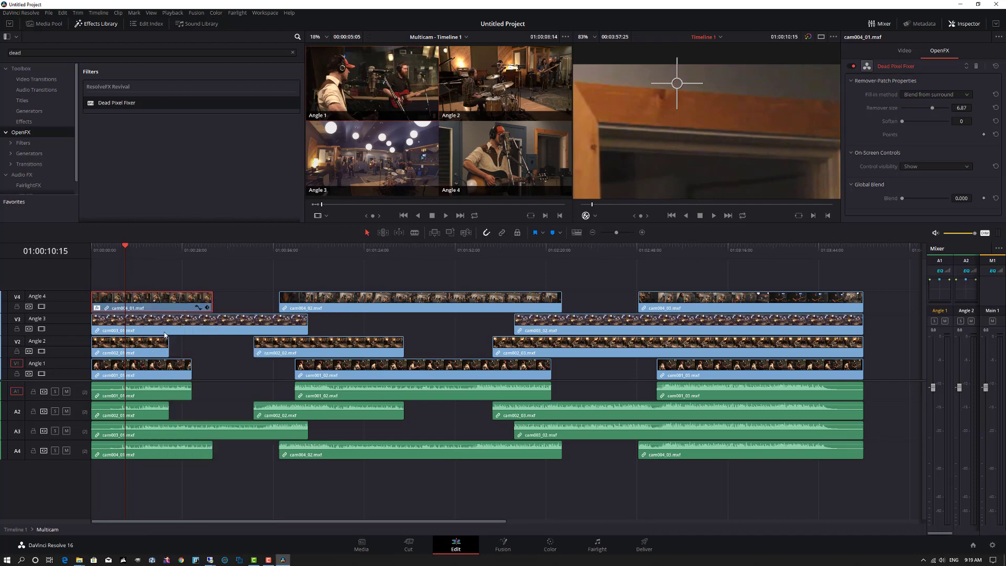
click(391, 297)
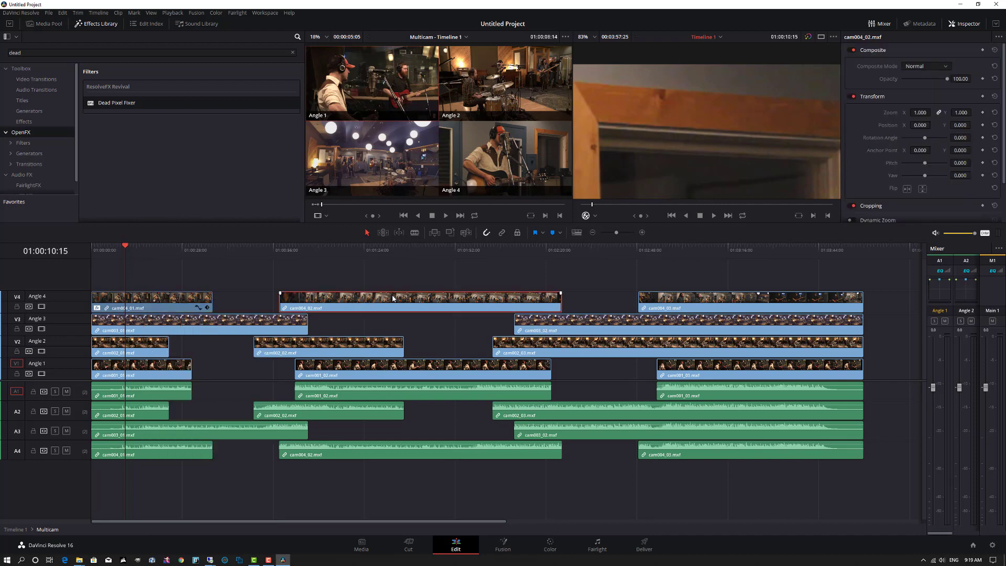
ctrl+click(735, 300)
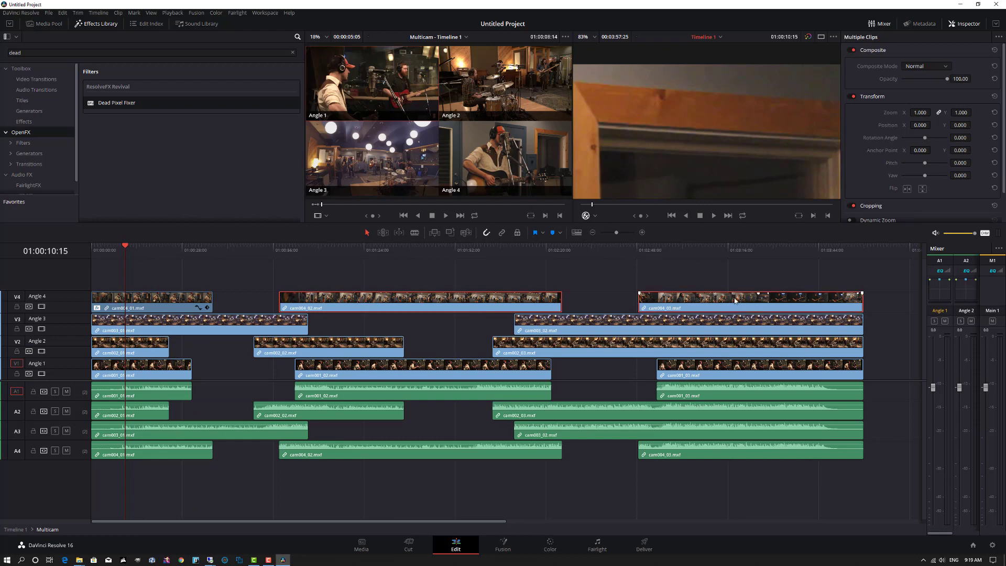
right_click(484, 300)
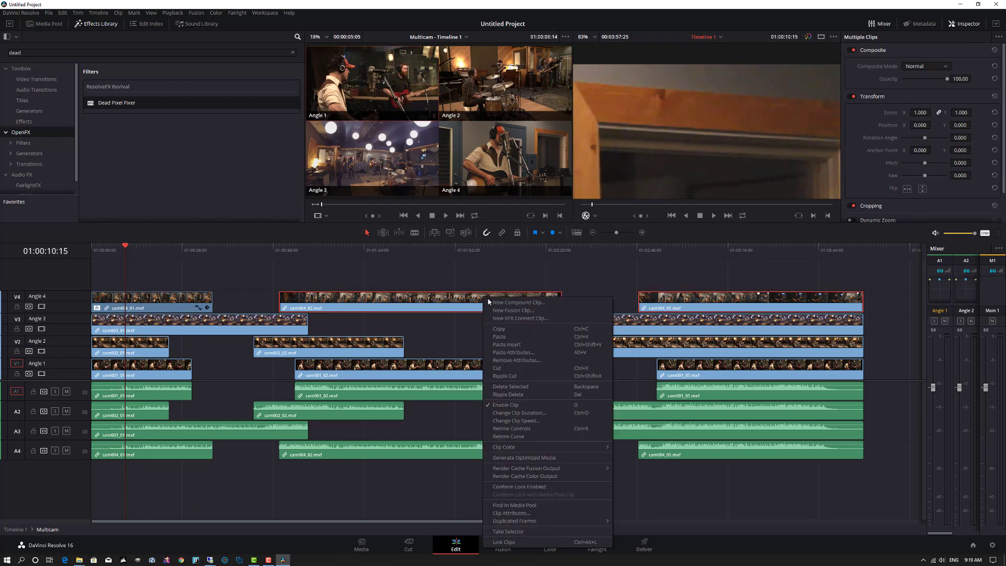
click(524, 353)
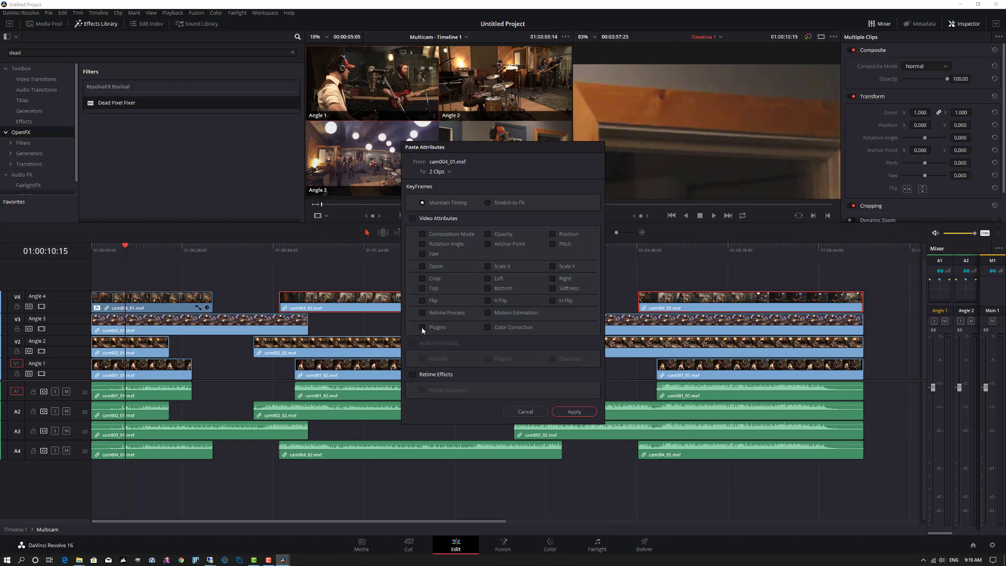
click(575, 412)
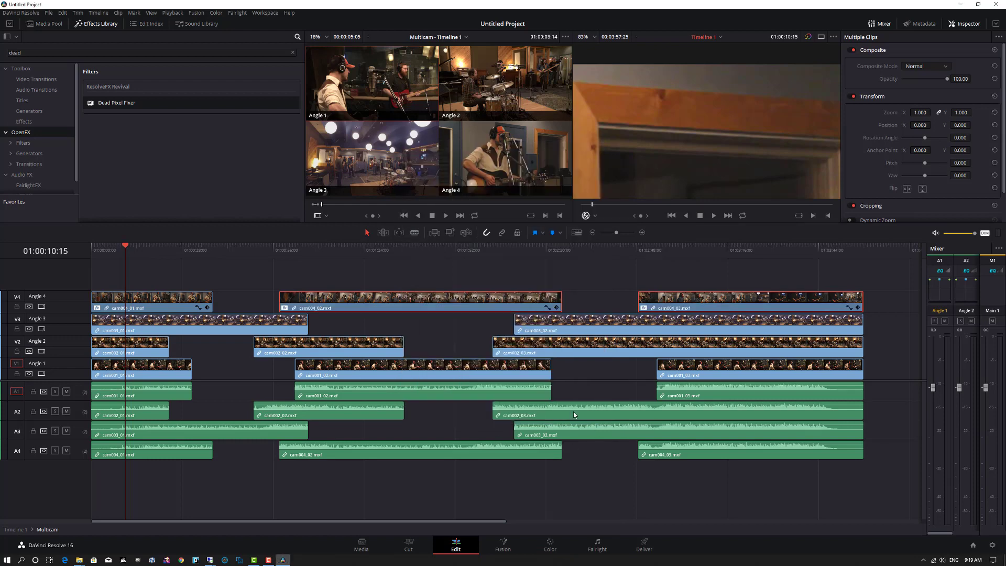
Step: Check the dead pixel repair on cam004_02.mxf and cam004_03.mxf, hiding the overlay and toggling the Dead Pixel Fixer on cam004_03.mxf off and on
click(403, 246)
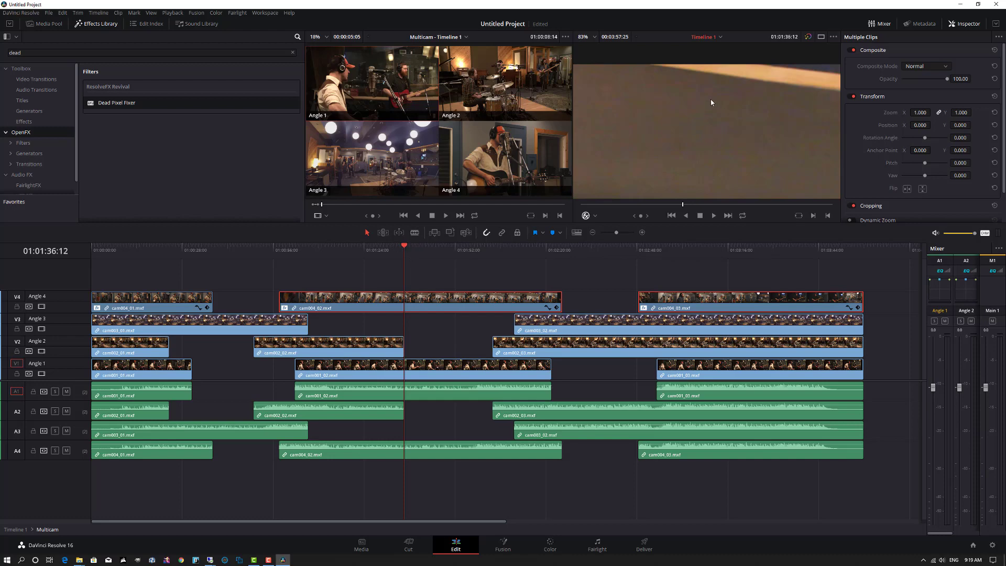
click(731, 248)
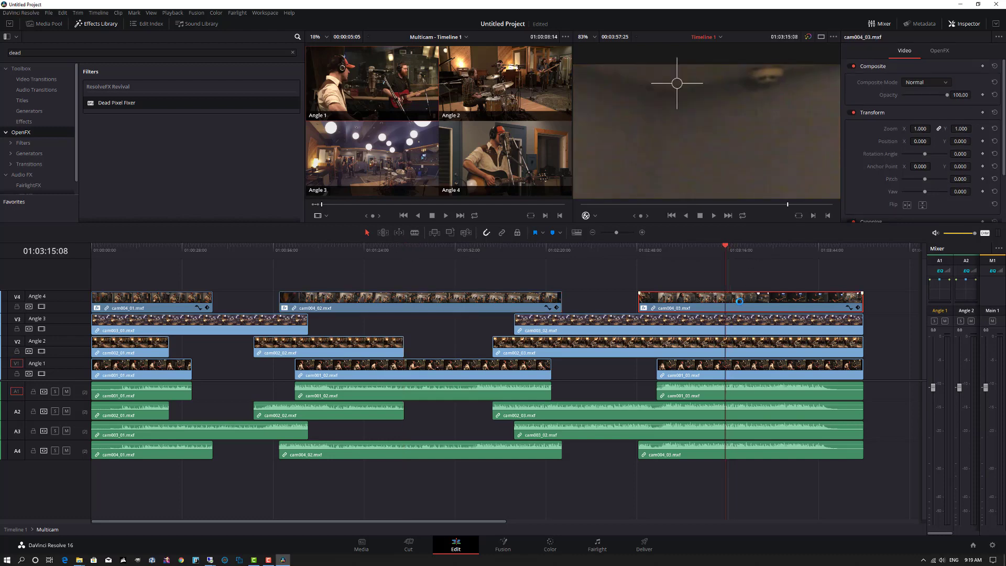
click(738, 299)
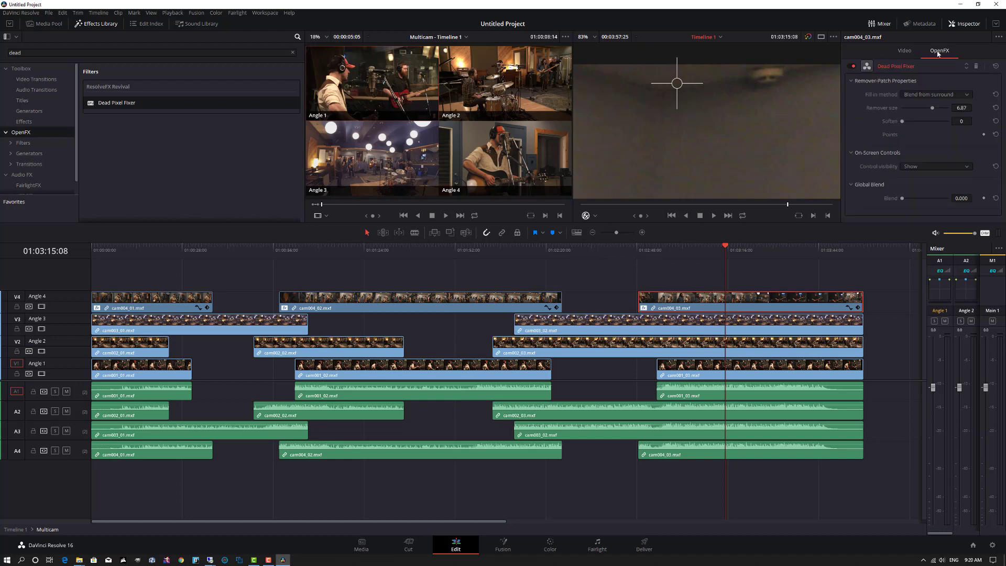
click(852, 67)
click(594, 216)
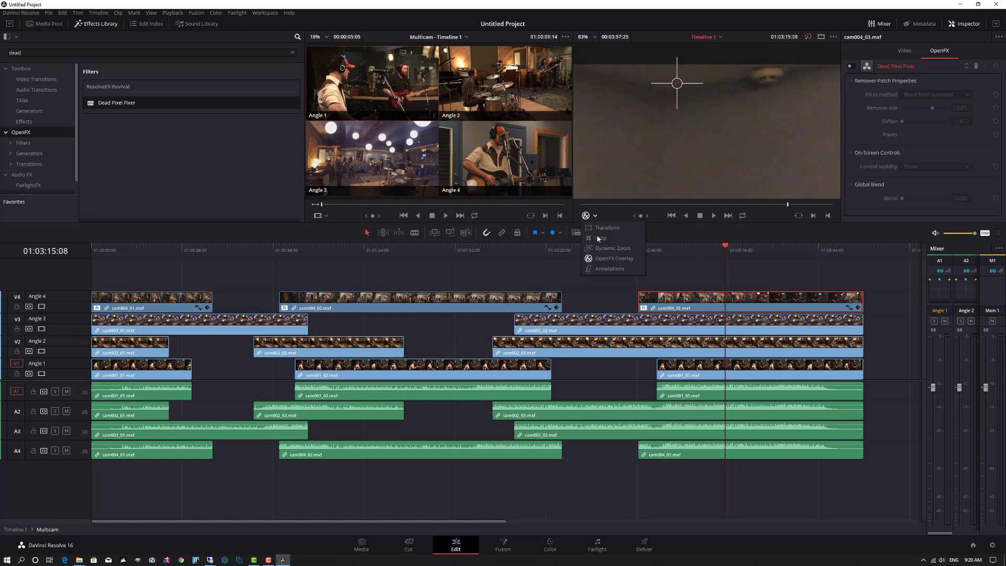
click(599, 231)
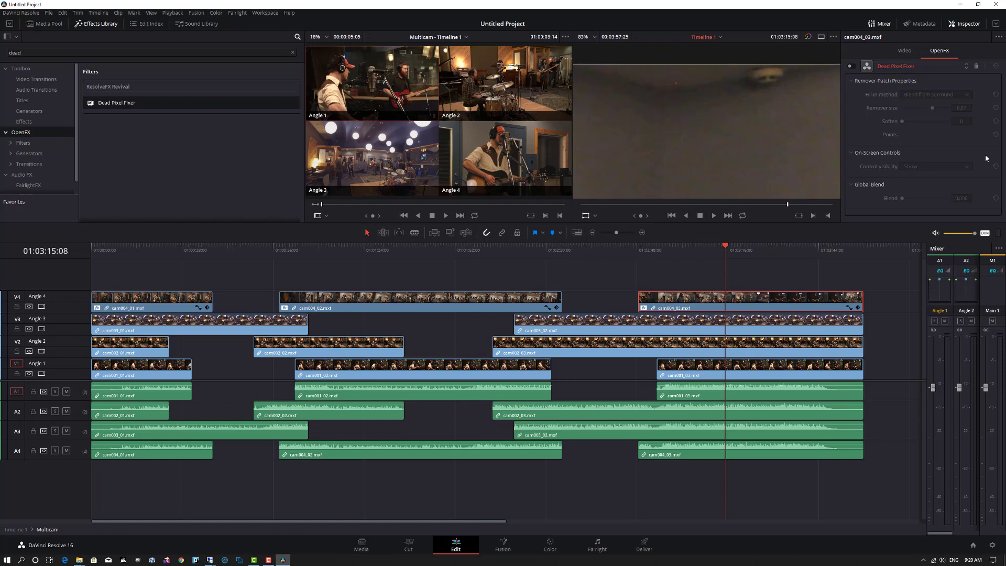
click(852, 66)
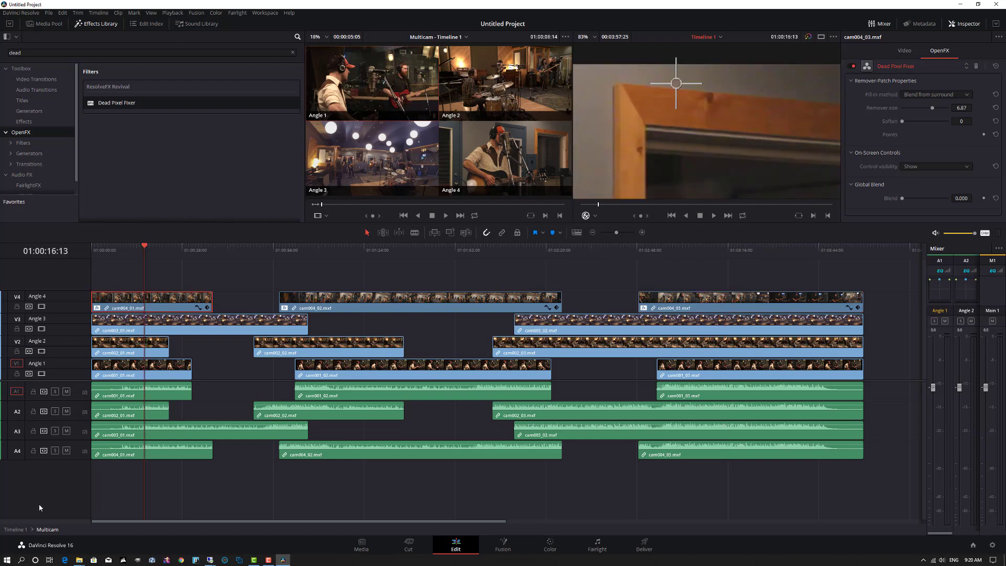
Step: Return to Timeline 1, reopen its Angle 4 multicam clip as a timeline, and switch to the Color page
click(16, 531)
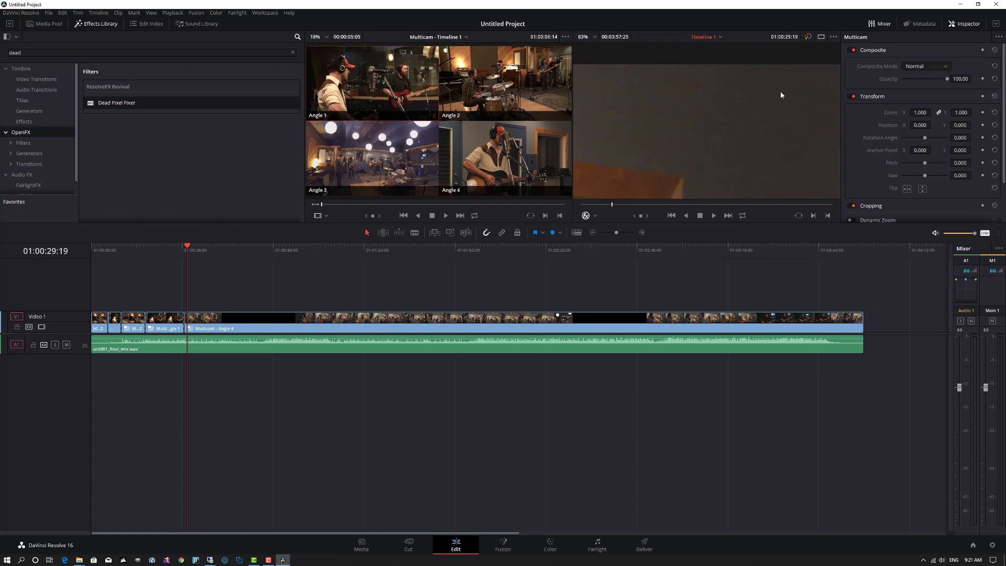
right_click(217, 321)
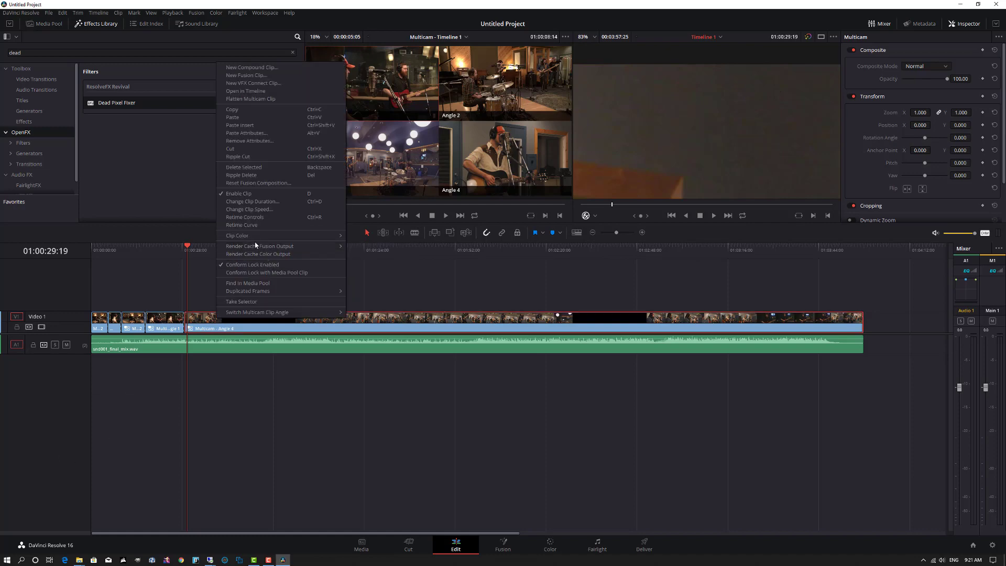
click(239, 91)
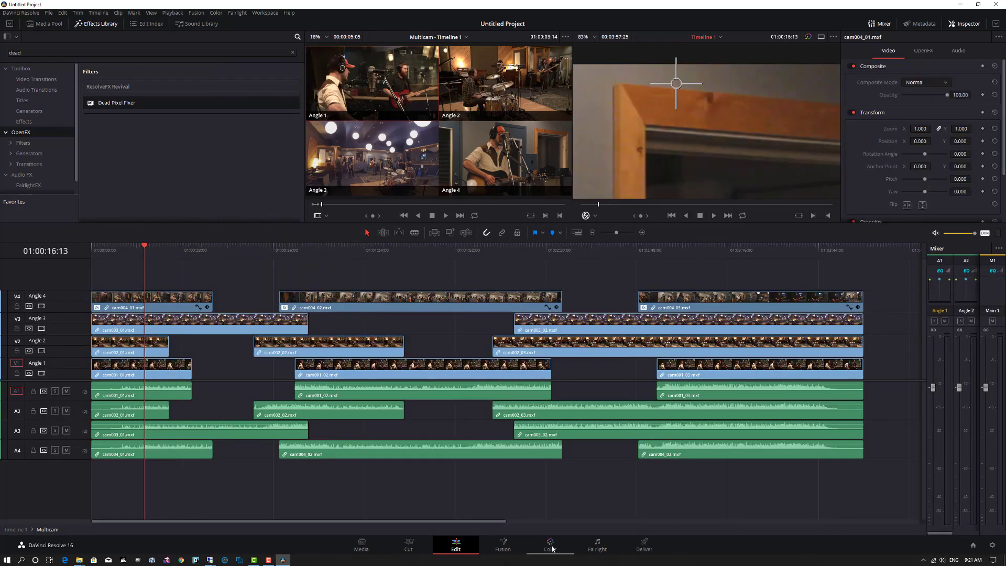
click(552, 549)
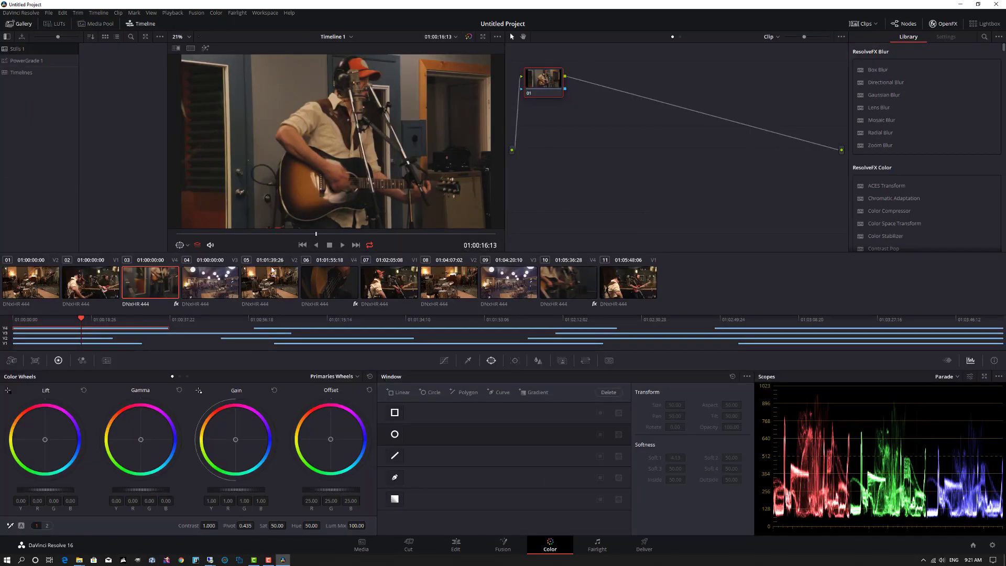
Step: Shift the Gamma colour balance of clip 01 toward magenta and that of clip 02 toward cyan-blue
click(32, 286)
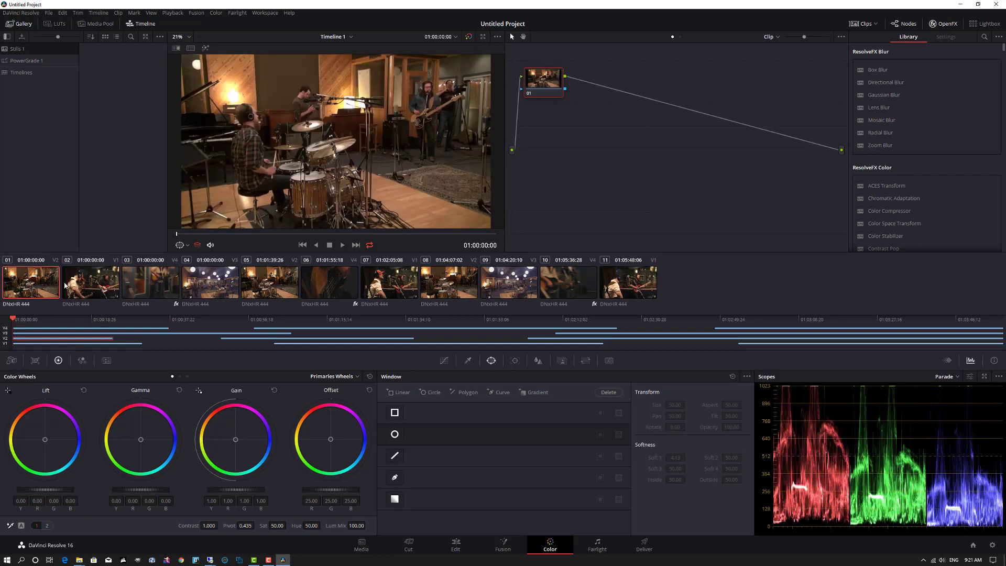
drag(140, 447, 151, 432)
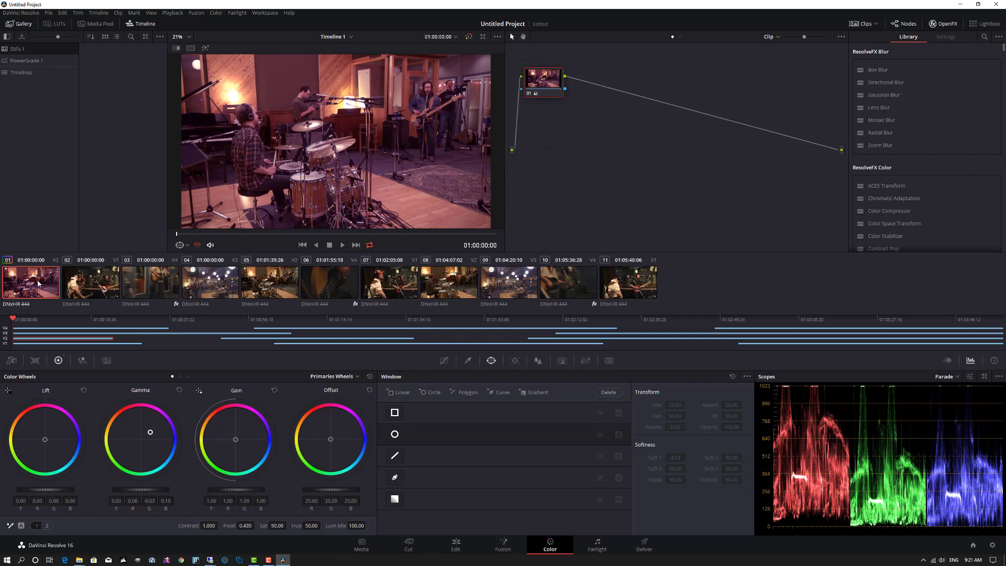
click(95, 283)
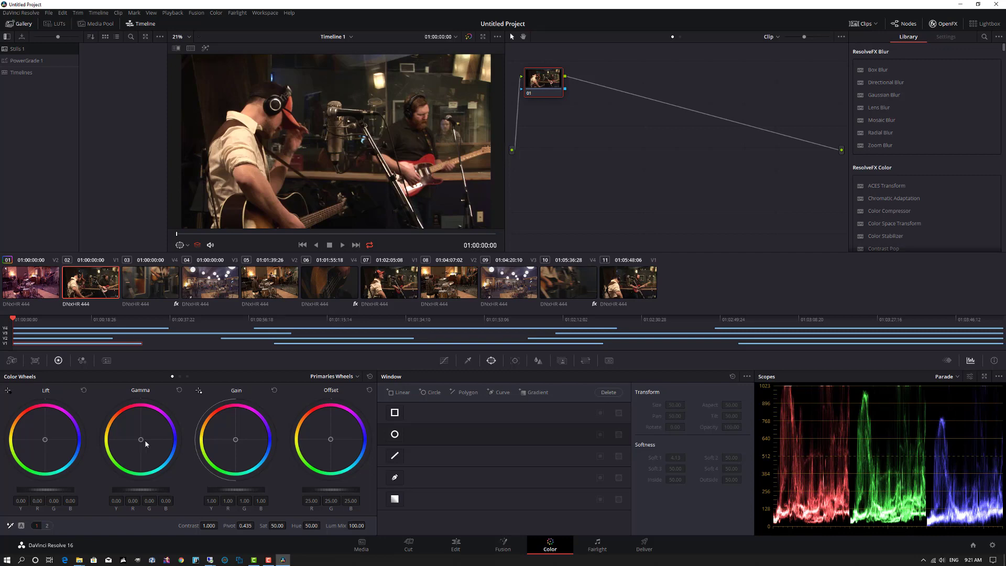
drag(140, 441, 146, 448)
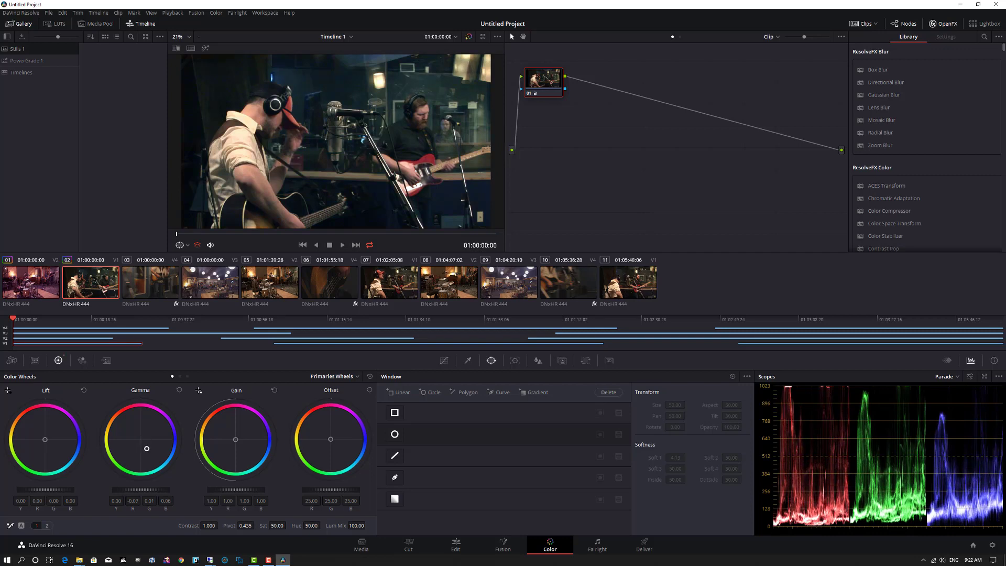
Step: Shift the Gain colour balance of clip 03 strongly toward orange and that of clip 04 toward yellow-green
click(151, 283)
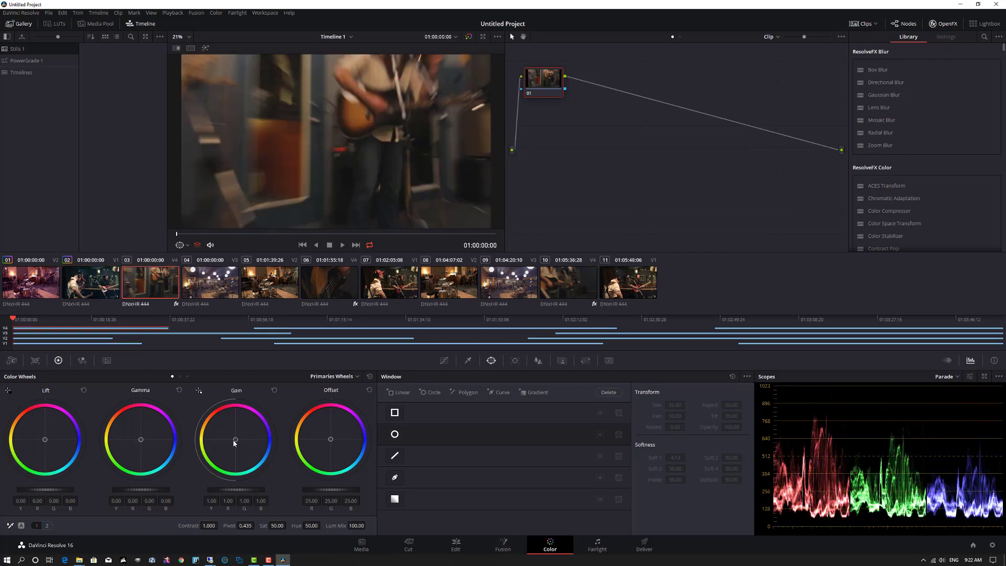
drag(236, 443, 224, 426)
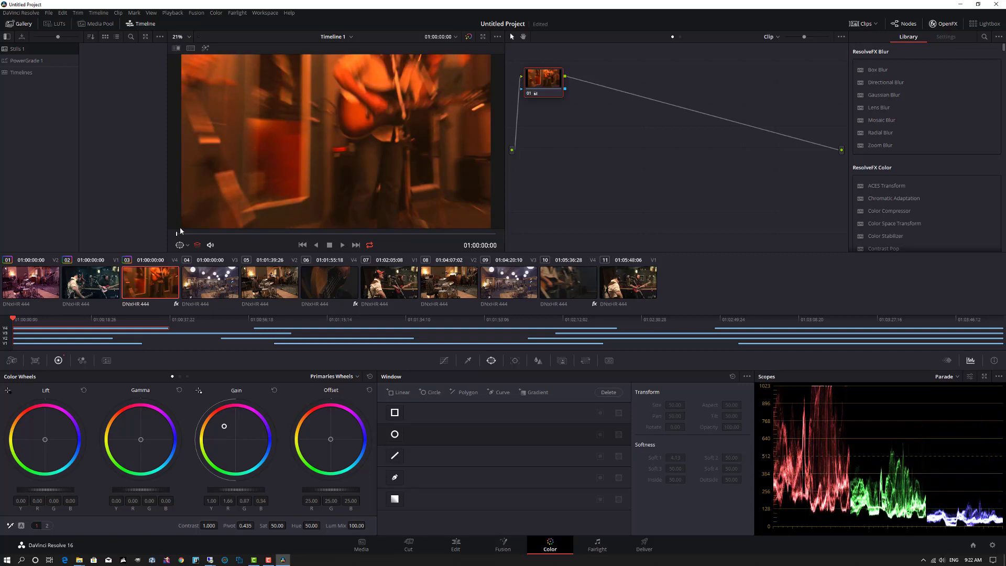
click(209, 283)
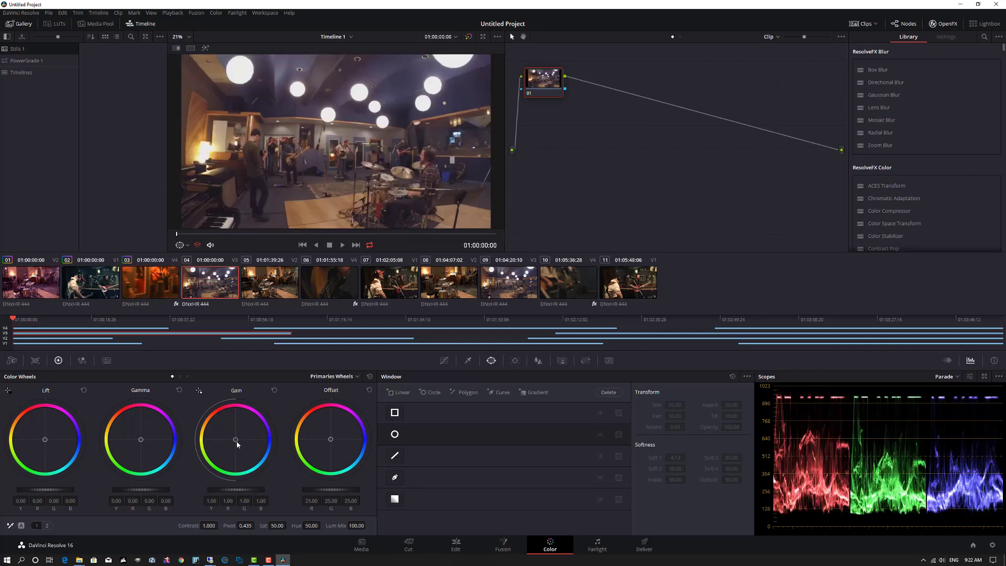
drag(237, 444, 232, 447)
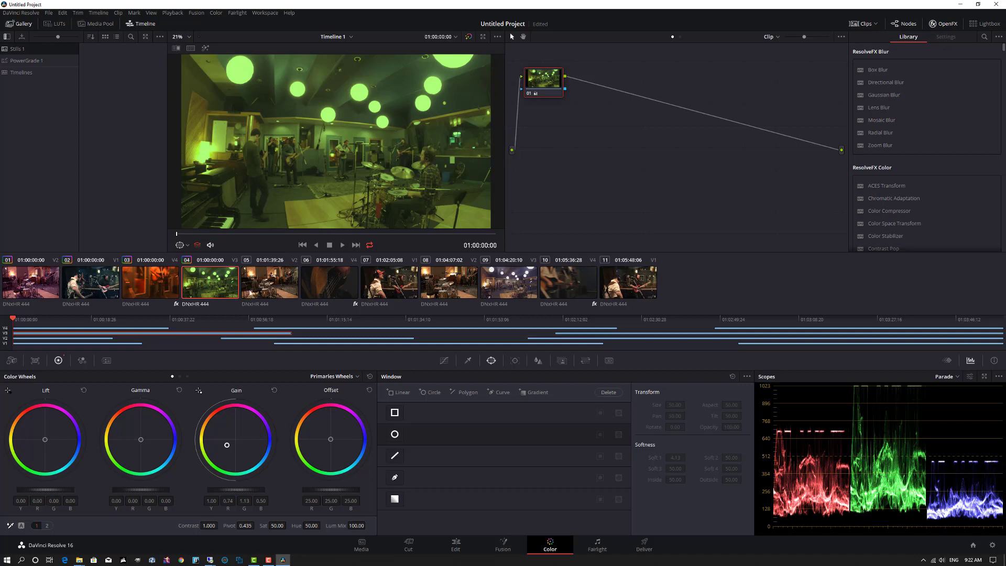
Step: Copy the grades of clips 01, 03 and 02 onto the same-camera clips 05, 06 and 07 respectively
click(29, 287)
click(280, 291)
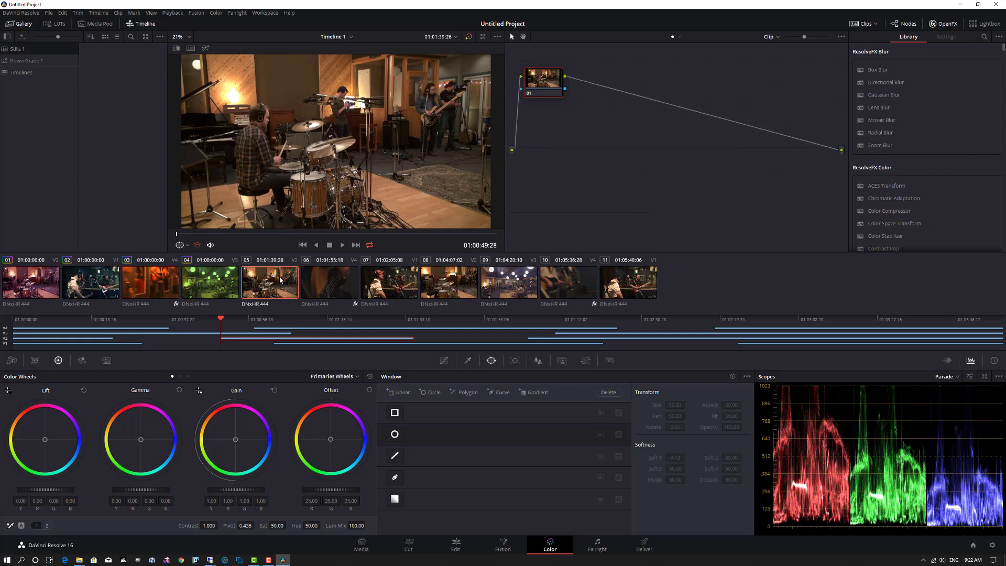
middle_click(30, 284)
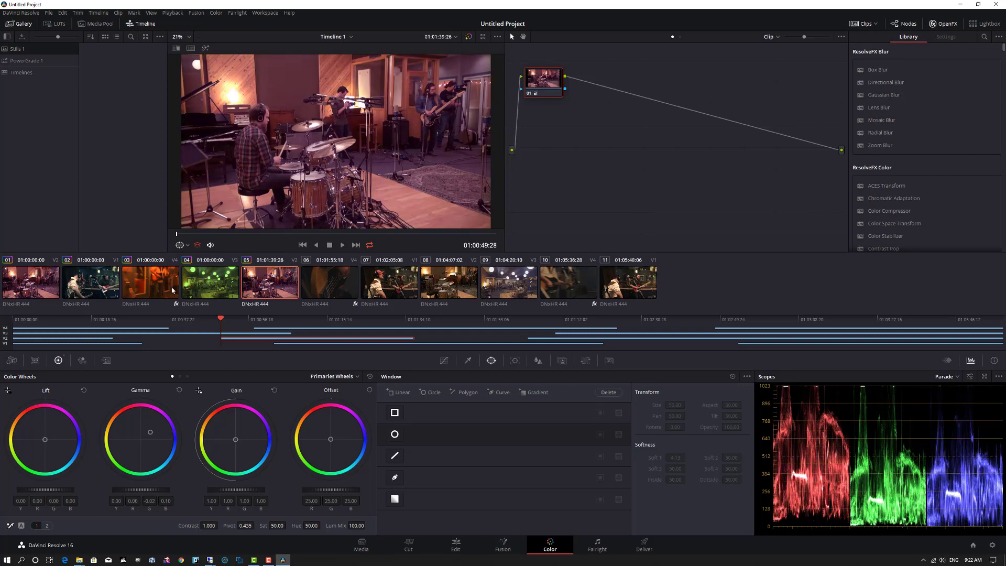
click(339, 285)
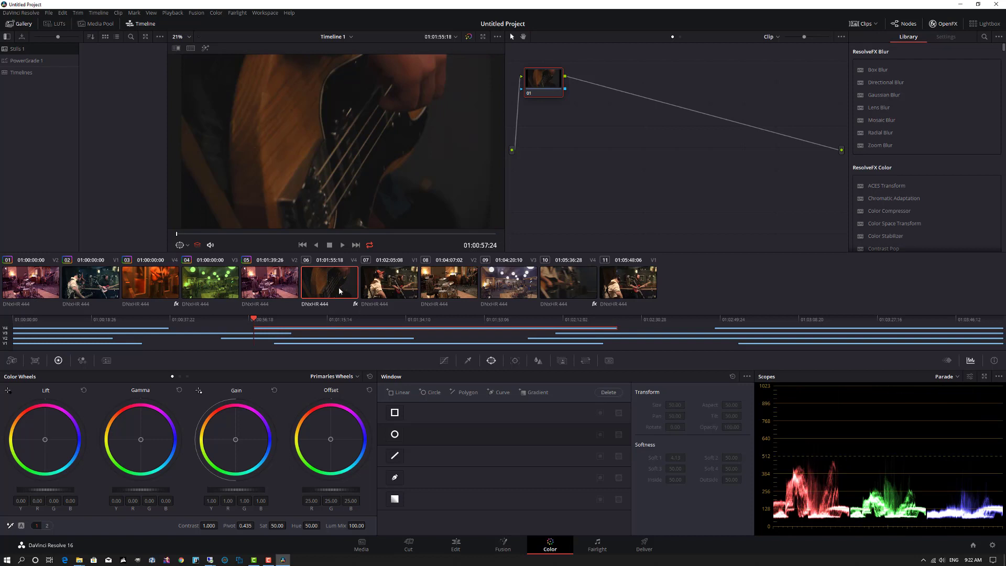
middle_click(145, 284)
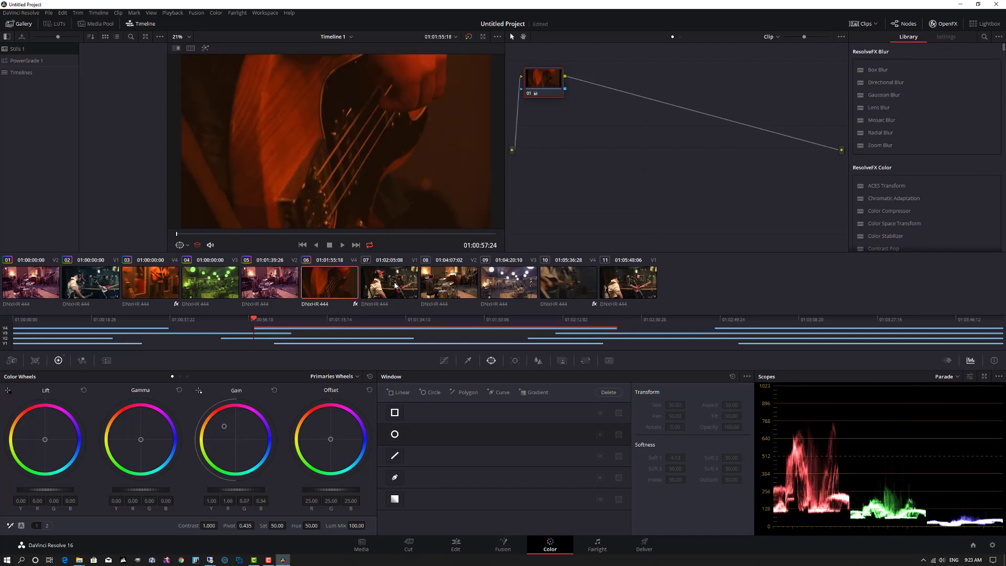
click(395, 285)
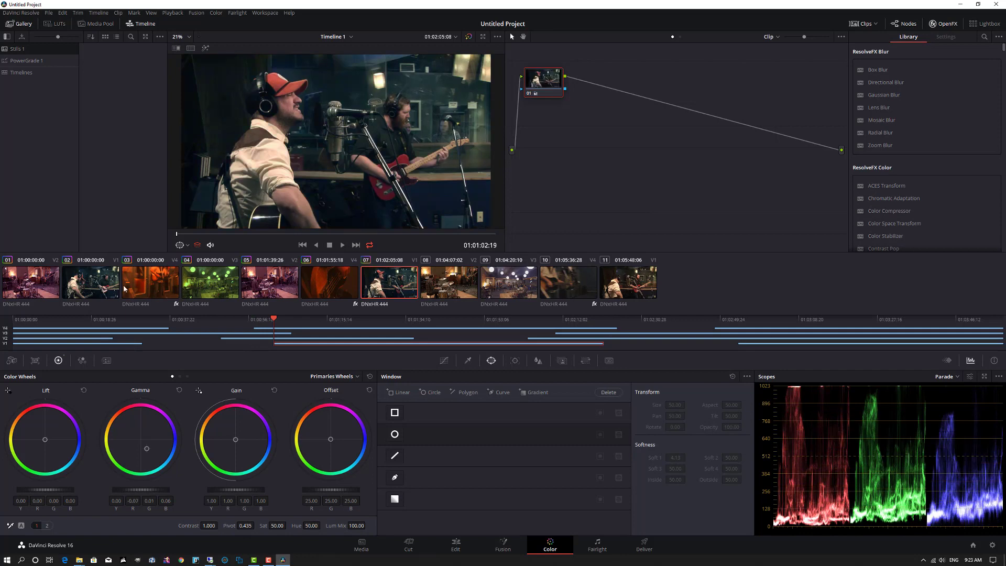
Step: Copy the grades of clips 01, 04, 06 and 07 onto the same-camera clips 08, 09, 10 and 11 respectively
click(438, 288)
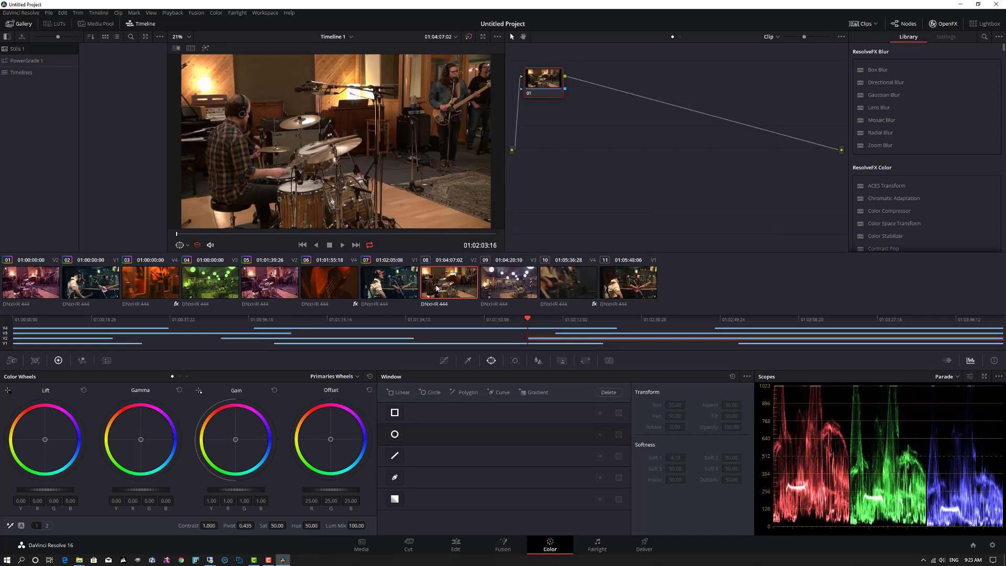
middle_click(36, 283)
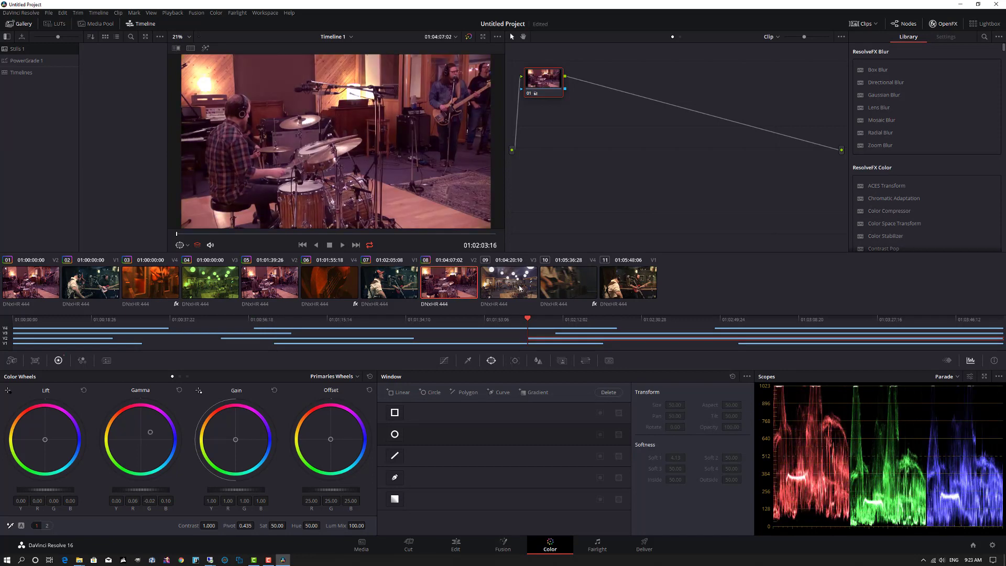
click(521, 288)
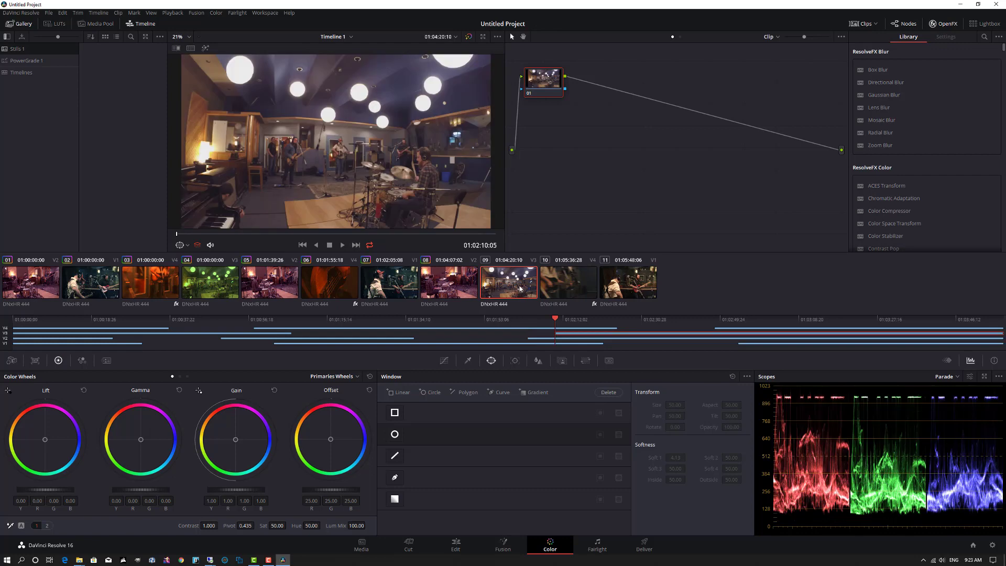
middle_click(215, 288)
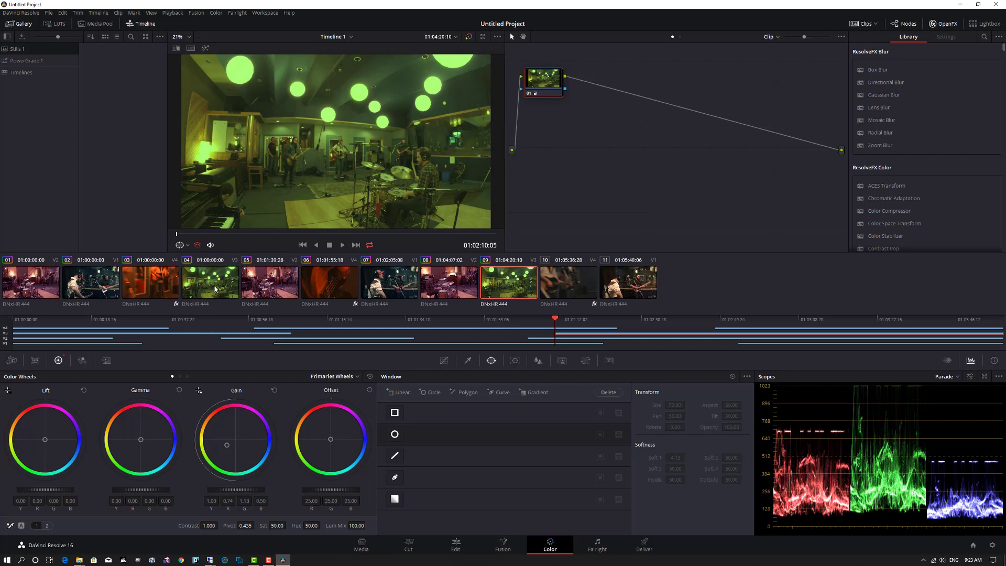
click(563, 289)
middle_click(327, 283)
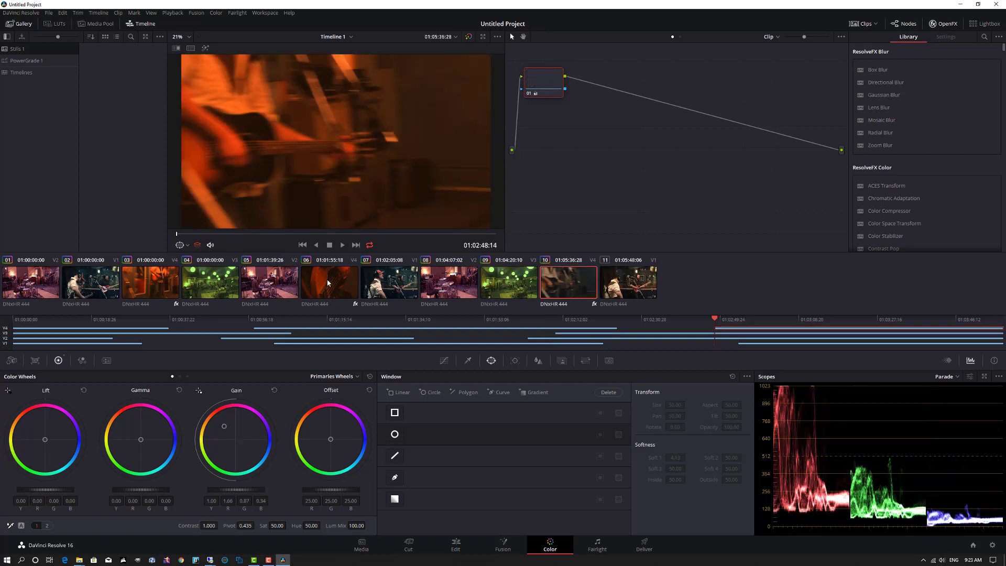
click(638, 283)
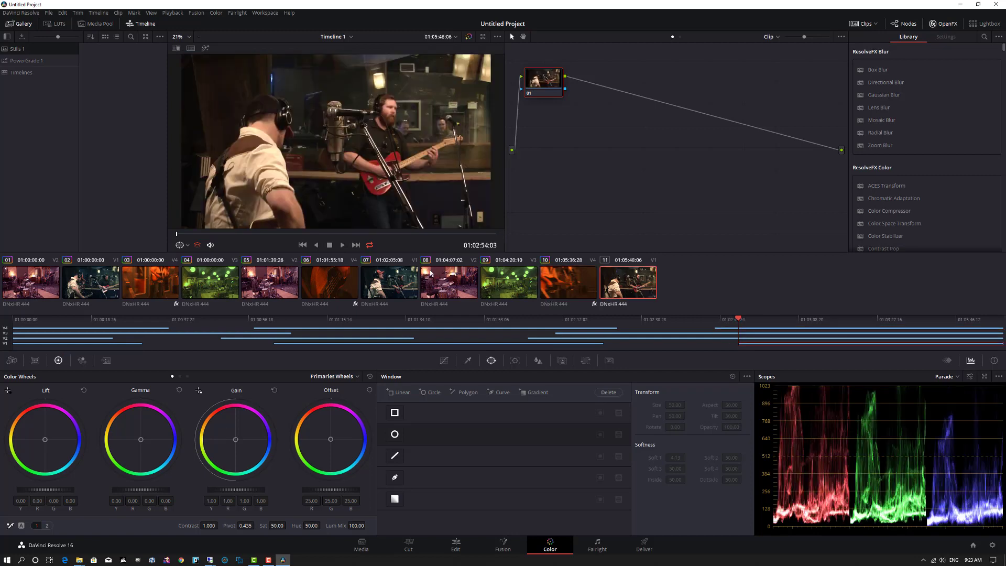
middle_click(388, 283)
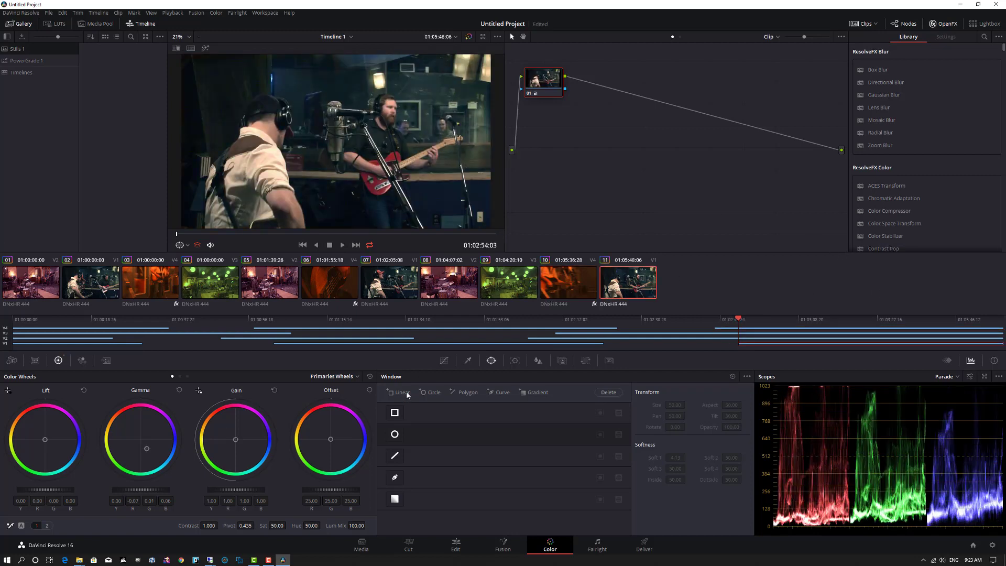
Step: Go back to the Edit page, preview the graded multicam angles, and return to Timeline 1
click(453, 547)
click(690, 247)
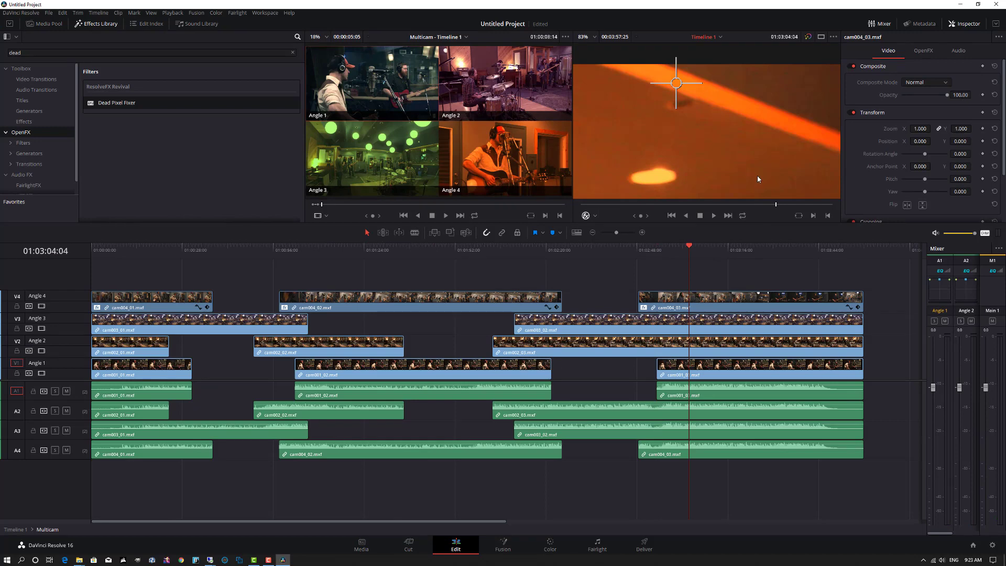
click(13, 530)
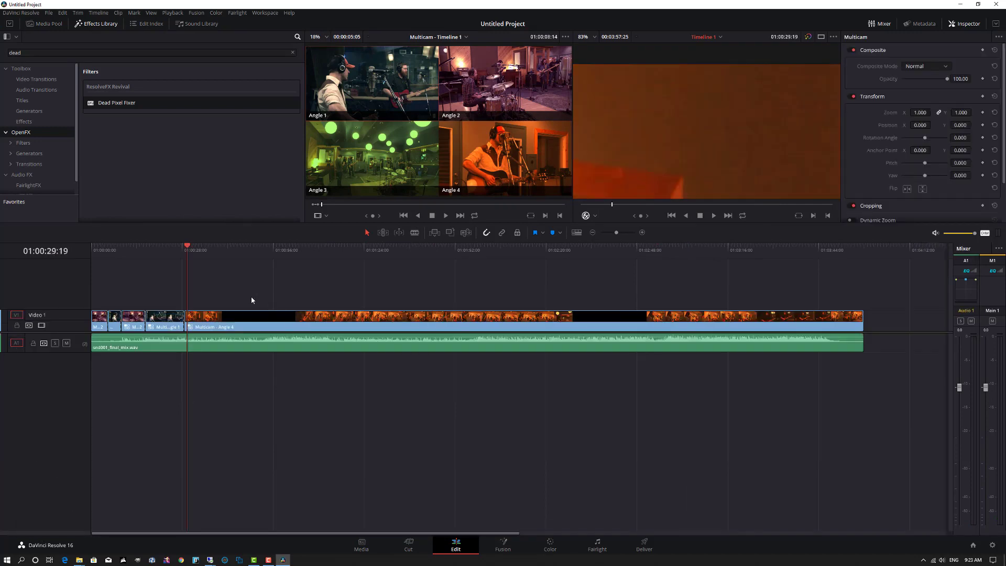
Step: Set the timeline viewer zoom to Fit and move the playhead to the start of Timeline 1
click(595, 37)
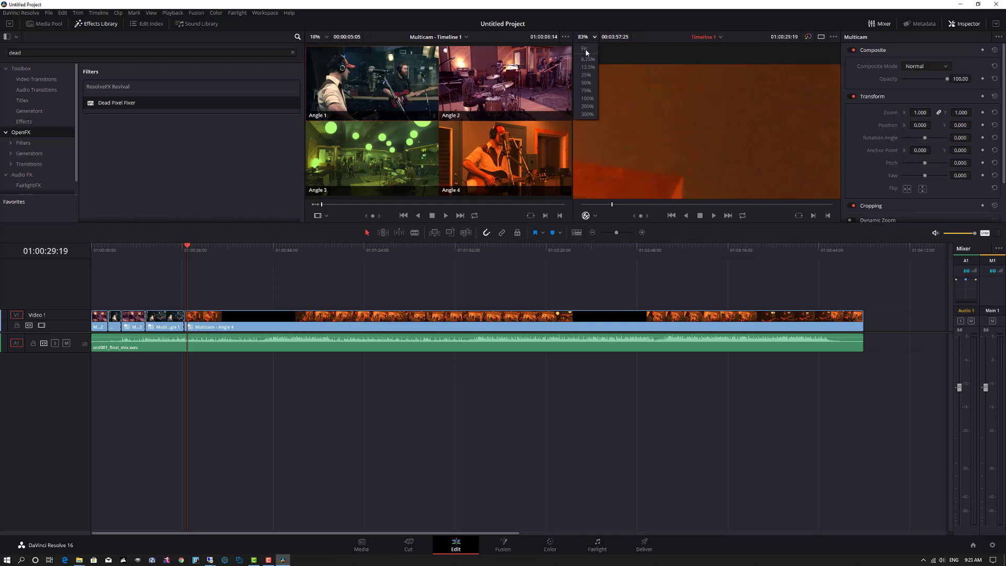
click(586, 51)
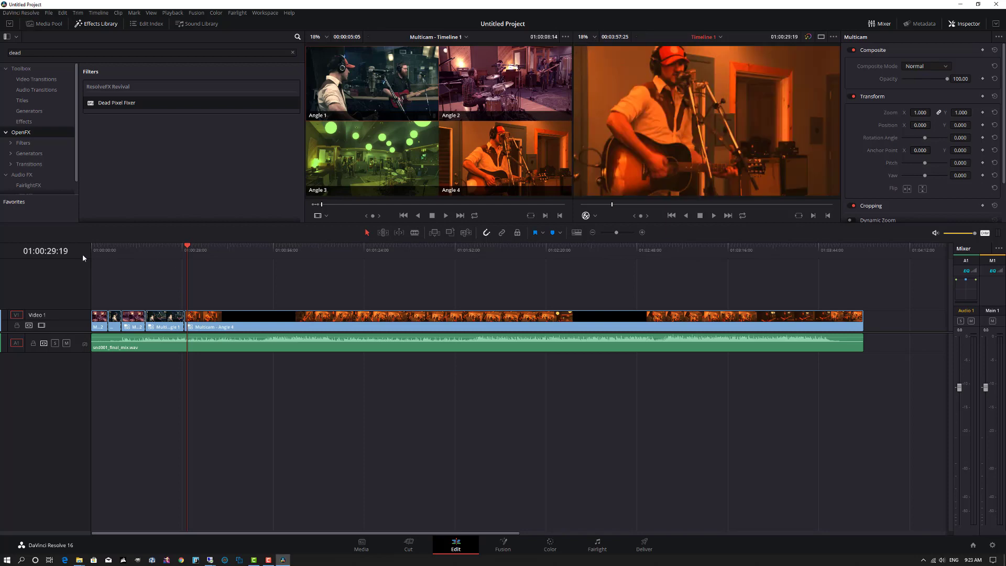
click(95, 247)
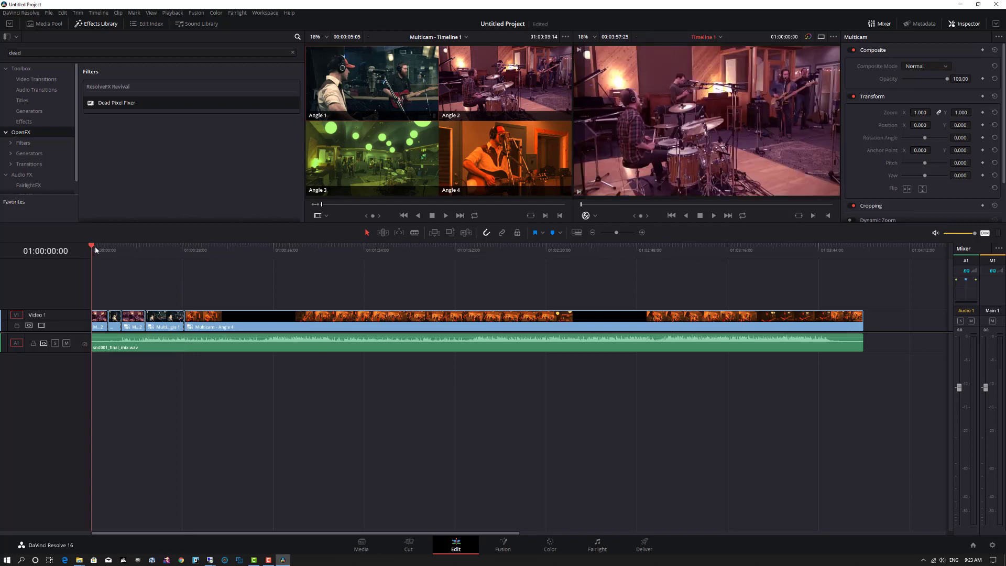
Step: Play Timeline 1 at fast speed from near its start and stop at about 01:01:32:16 to review the graded cuts
click(99, 247)
click(105, 251)
key(l)
key(l)
key(l)
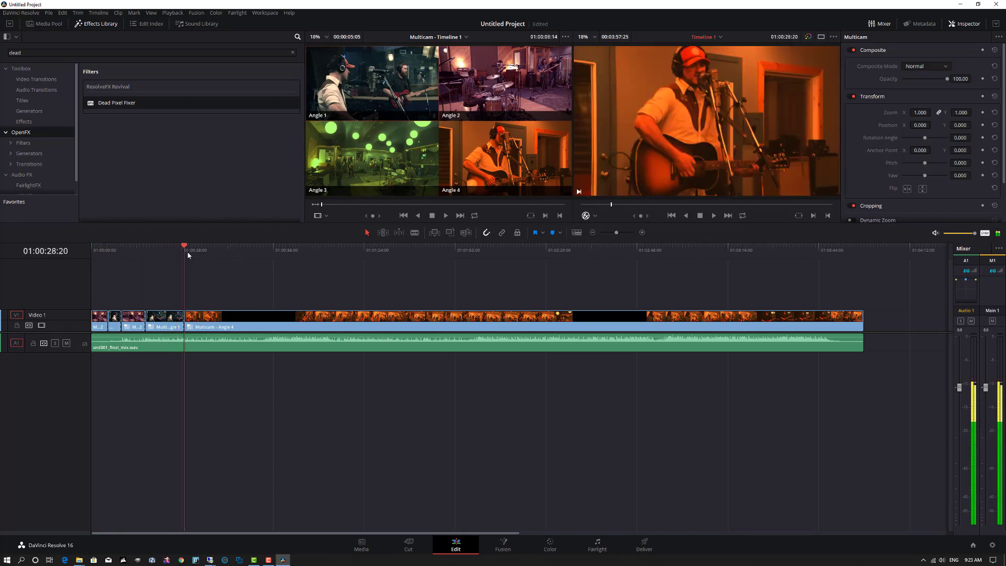
key(k)
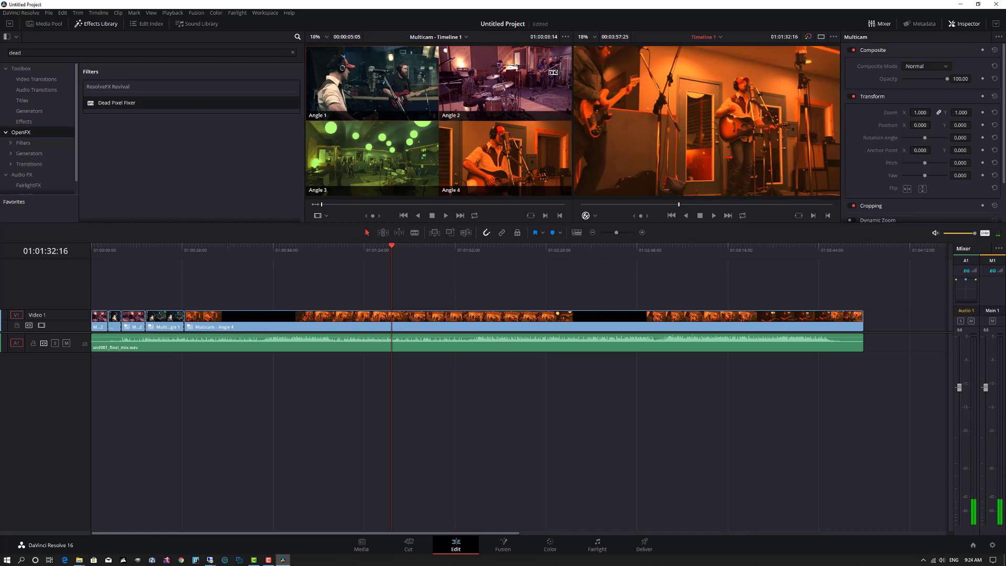
Step: Select the last multicam clip, show its angles in the source viewer's Multicam mode, and move the playhead to 01:01:31:17
click(432, 329)
click(326, 215)
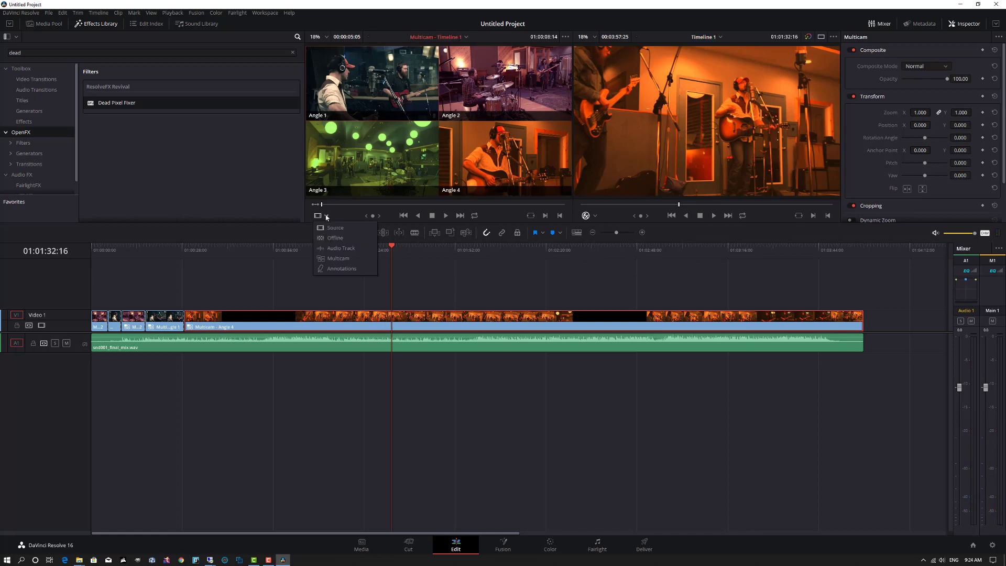
click(338, 258)
drag(391, 244, 389, 245)
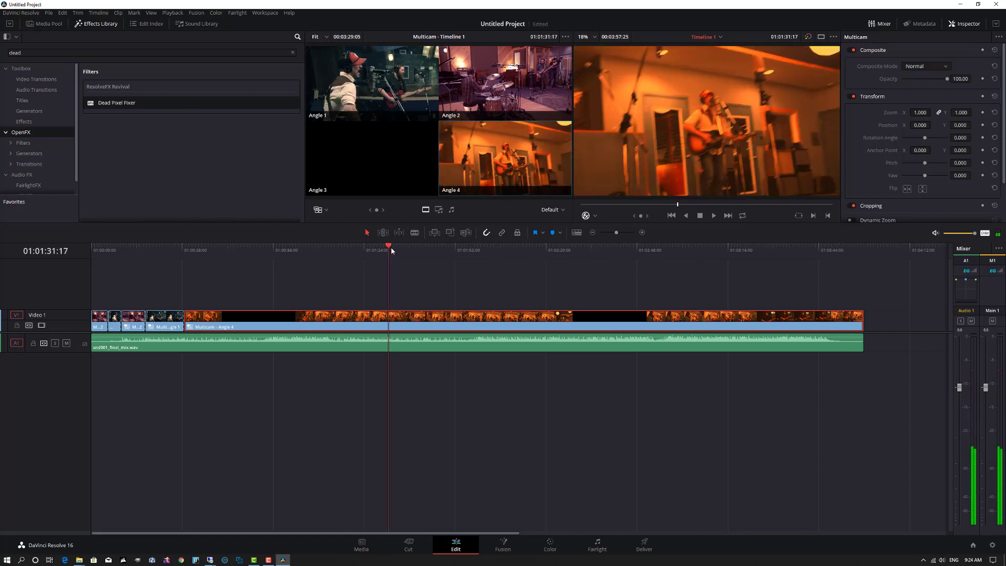
Step: Switch the selected last clip through Angles 2, 1, 2 and 3, finishing on Angle 4
key(alt+2)
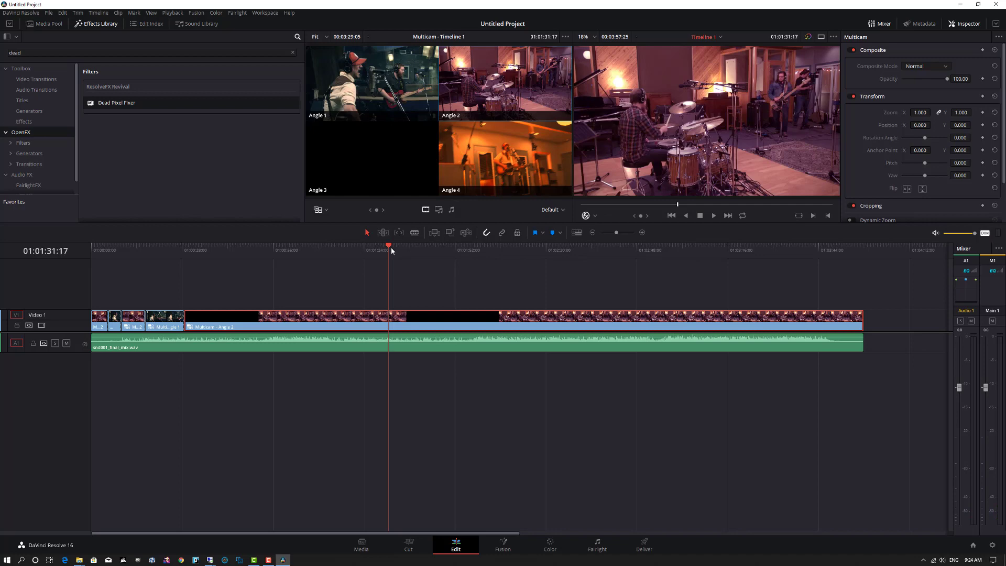
key(alt+1)
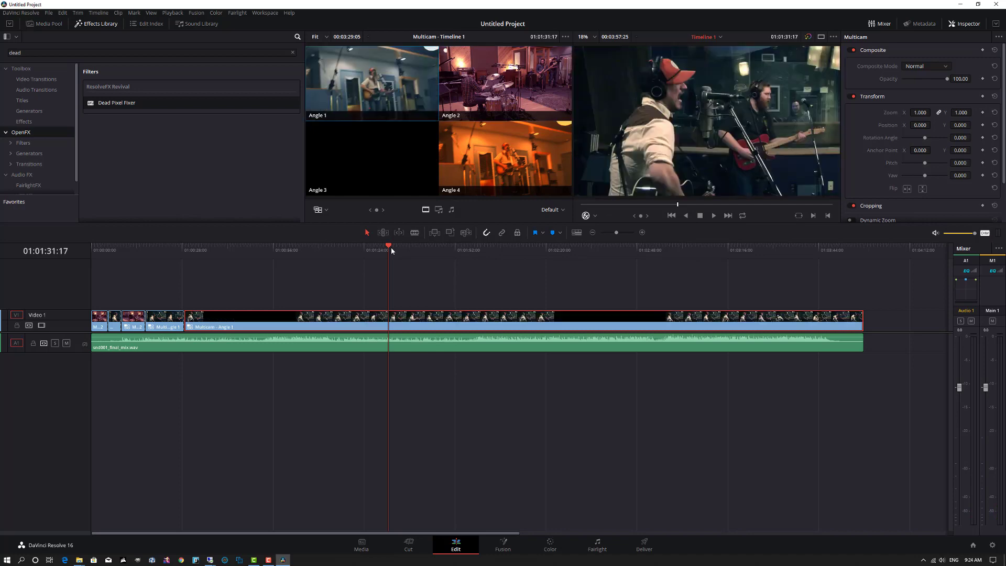
key(alt+2)
key(alt+3)
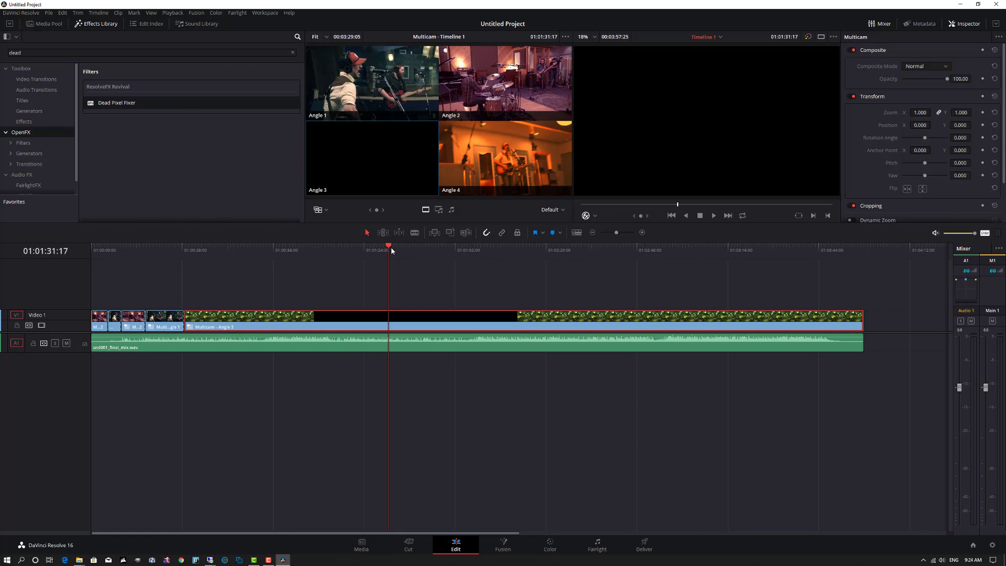
key(alt+4)
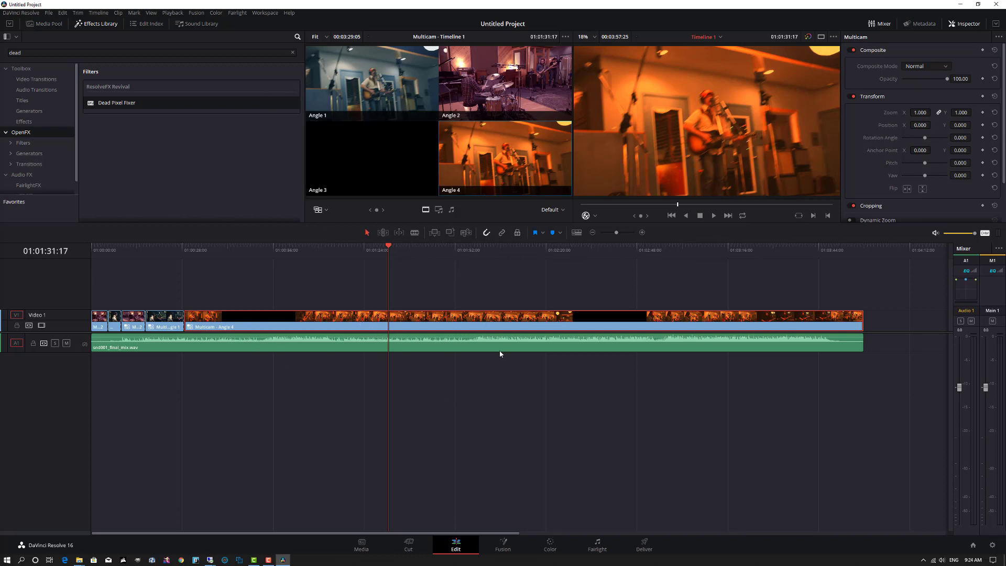
Step: Go to the Color page and examine the node graphs of multicam clips 01 to 04 in Timeline 1
click(551, 545)
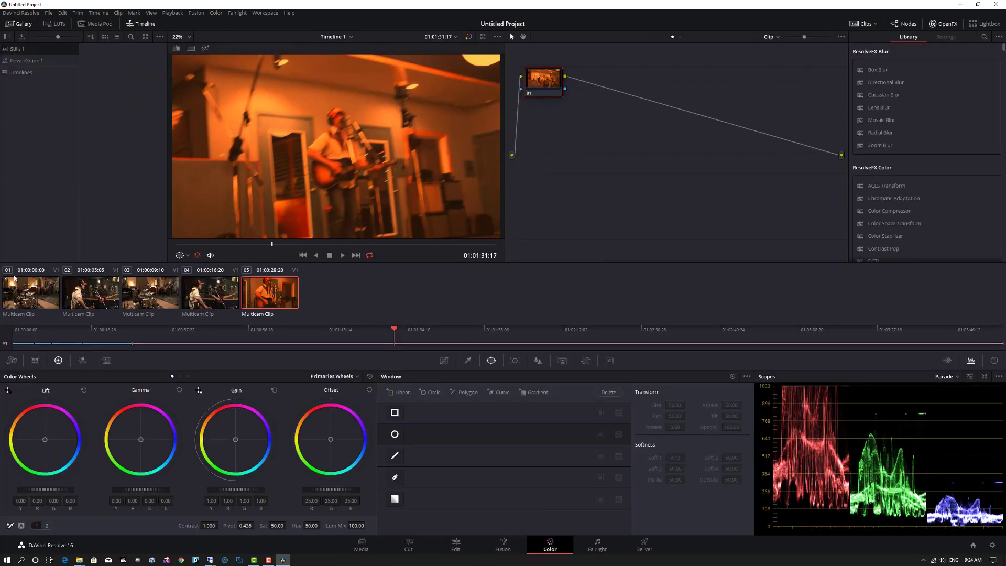
click(30, 288)
click(81, 291)
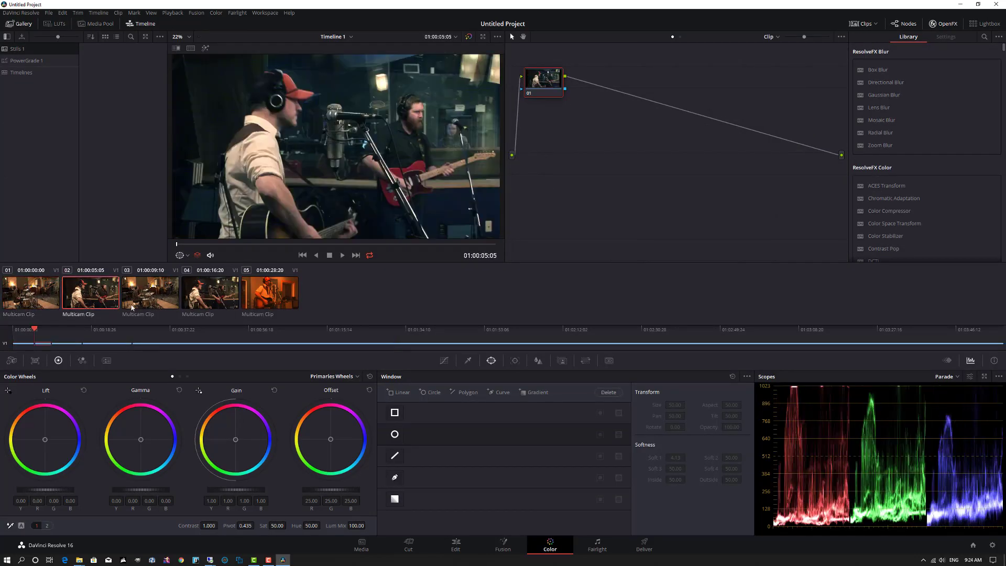
click(151, 293)
click(211, 303)
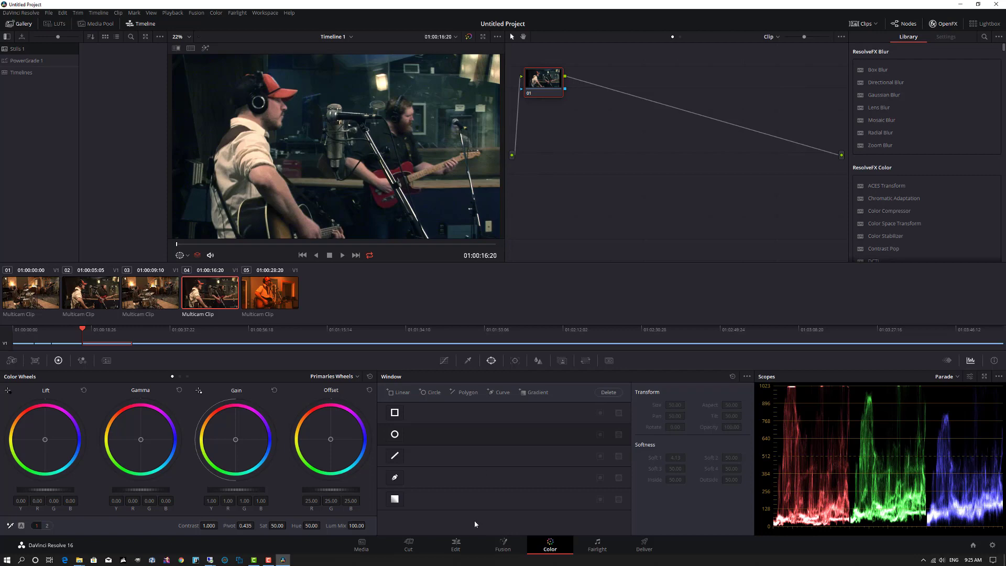
Step: Open the fourth multicam clip in its own timeline from the Edit page and view its camera clips on the Color page
click(457, 546)
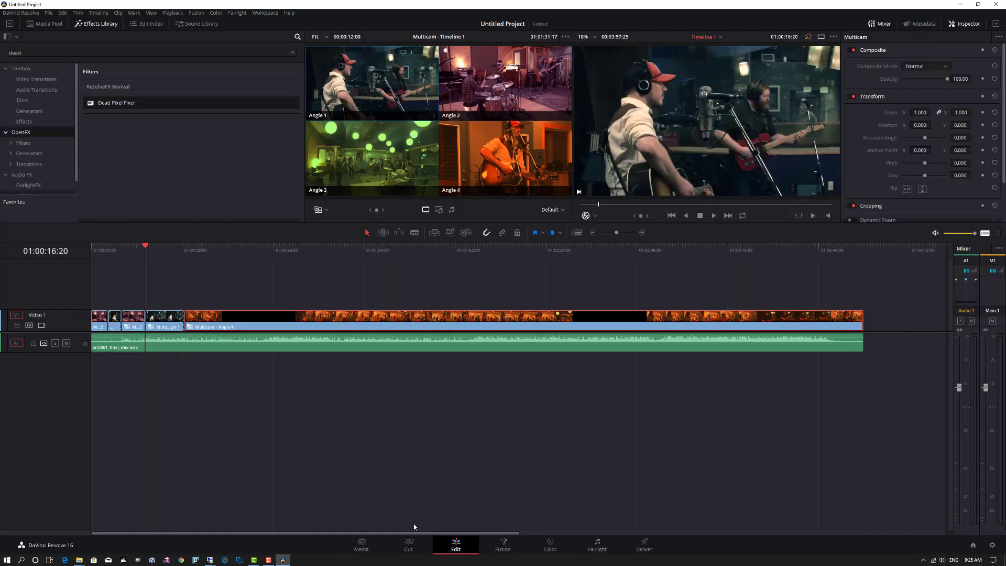
right_click(160, 323)
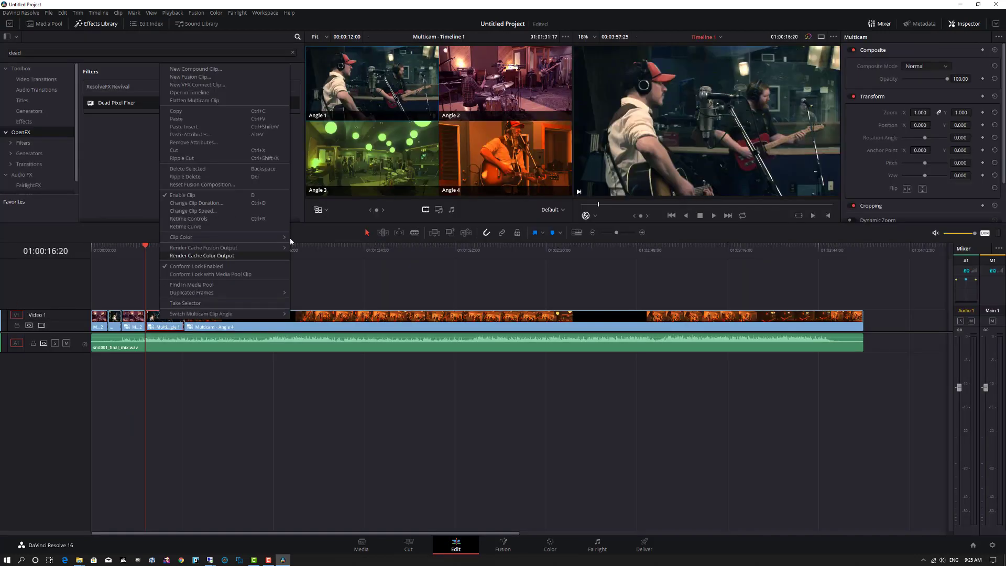
click(182, 93)
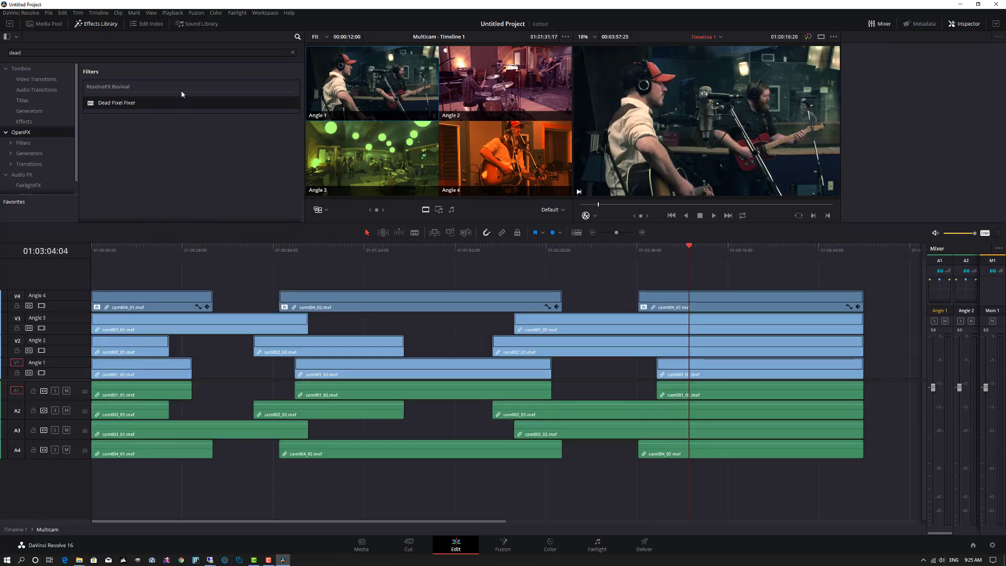
click(551, 548)
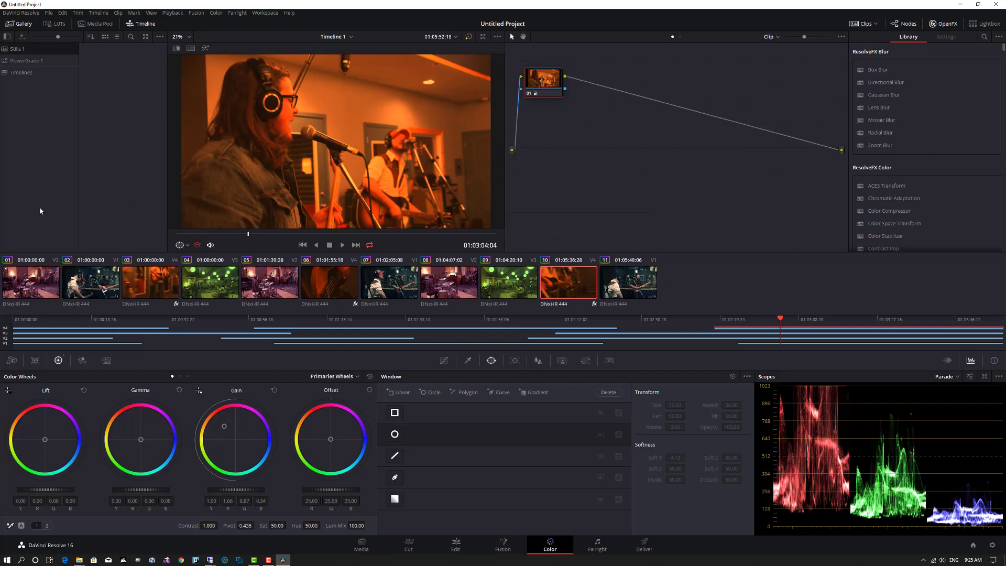
Step: Return to the Edit page and inspect the Dead Pixel Fixer effect on the Angle 4 clips
click(456, 545)
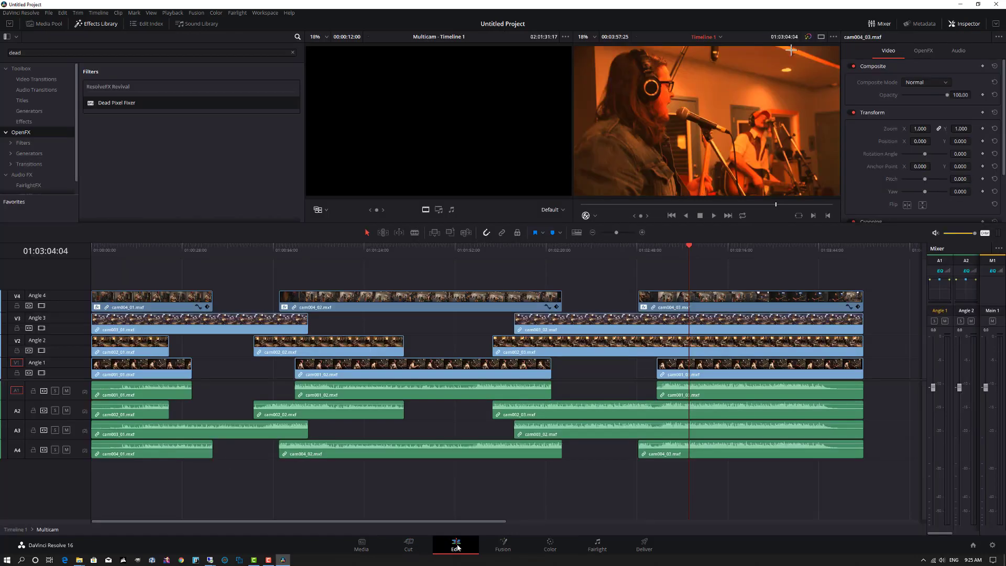
click(374, 307)
click(940, 50)
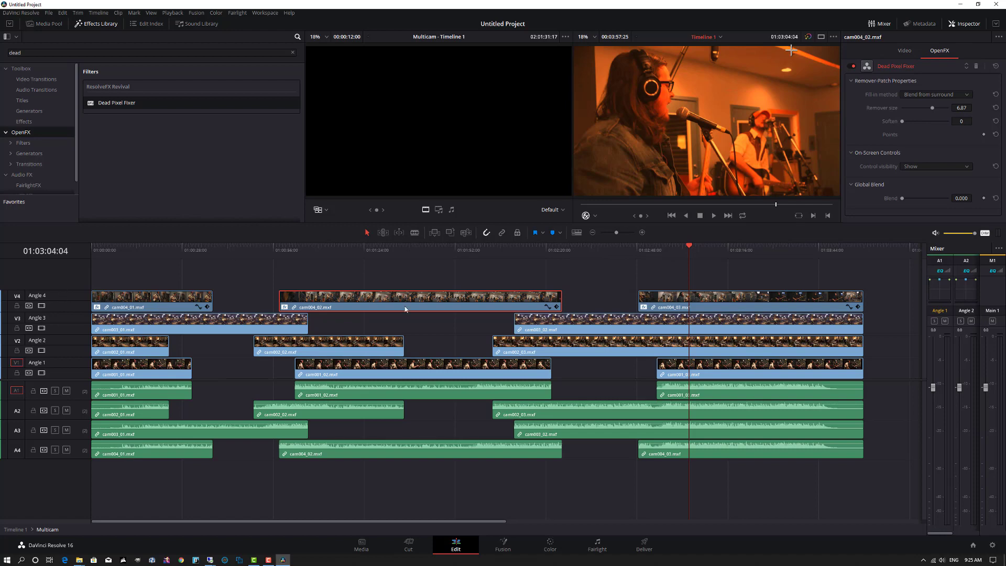
click(180, 300)
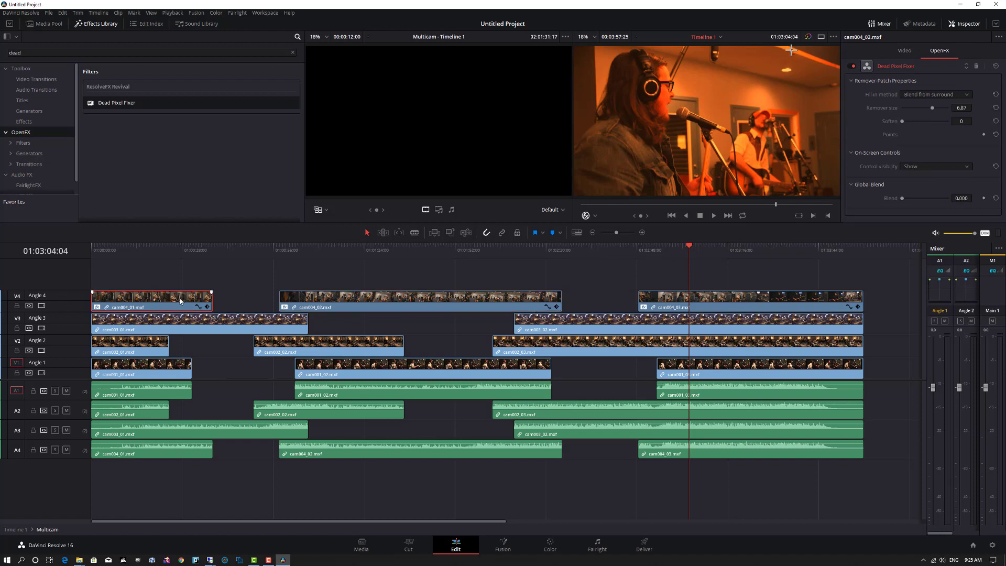
click(367, 300)
click(727, 301)
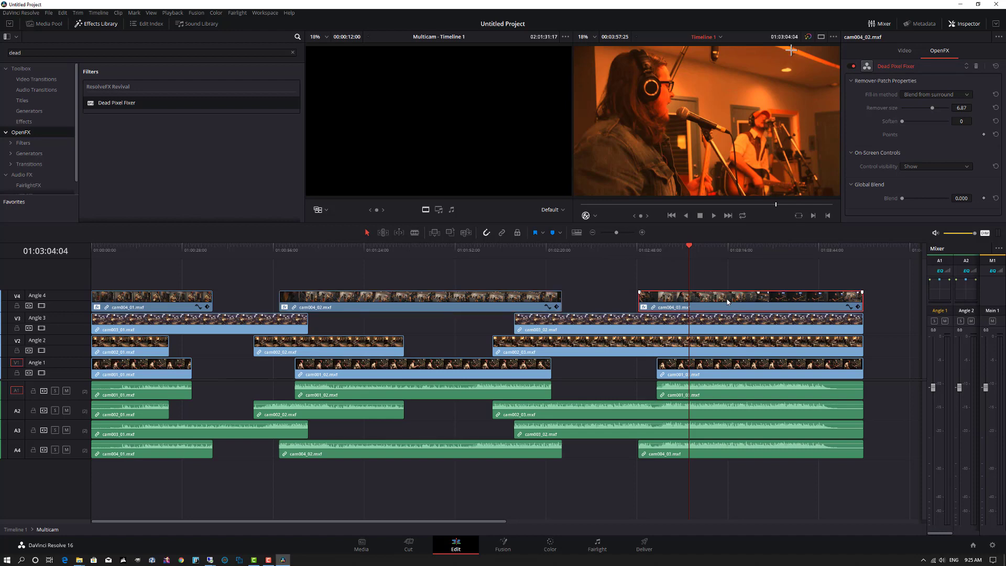
Step: Return to Timeline 1, move the playhead to 01:00:35:20 and select the last multicam clip
click(11, 530)
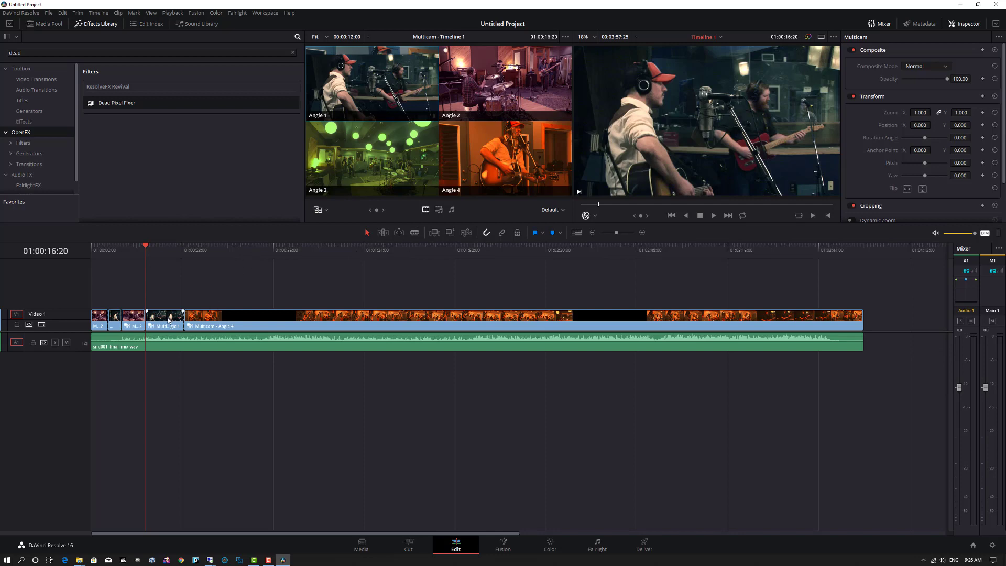
click(207, 245)
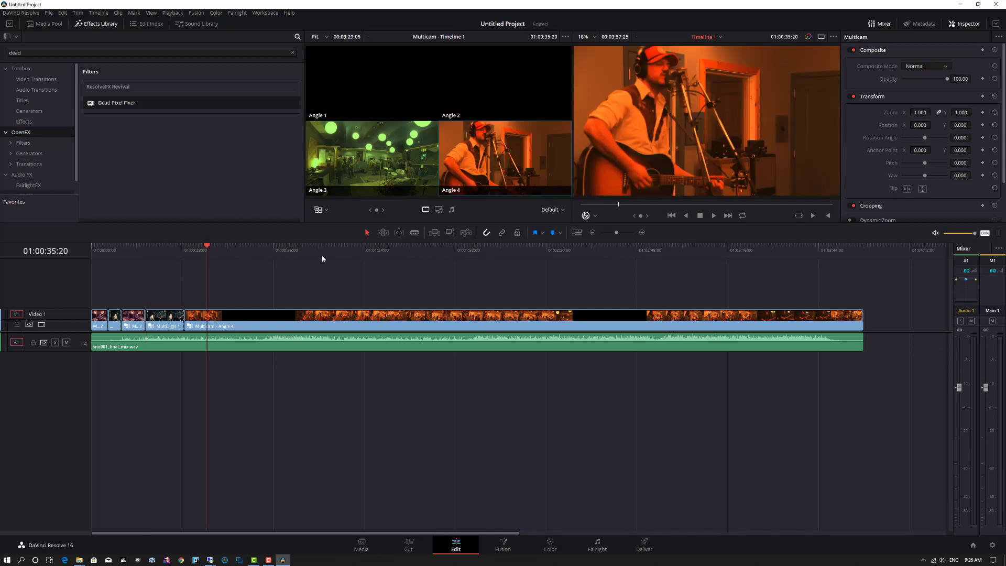
click(223, 315)
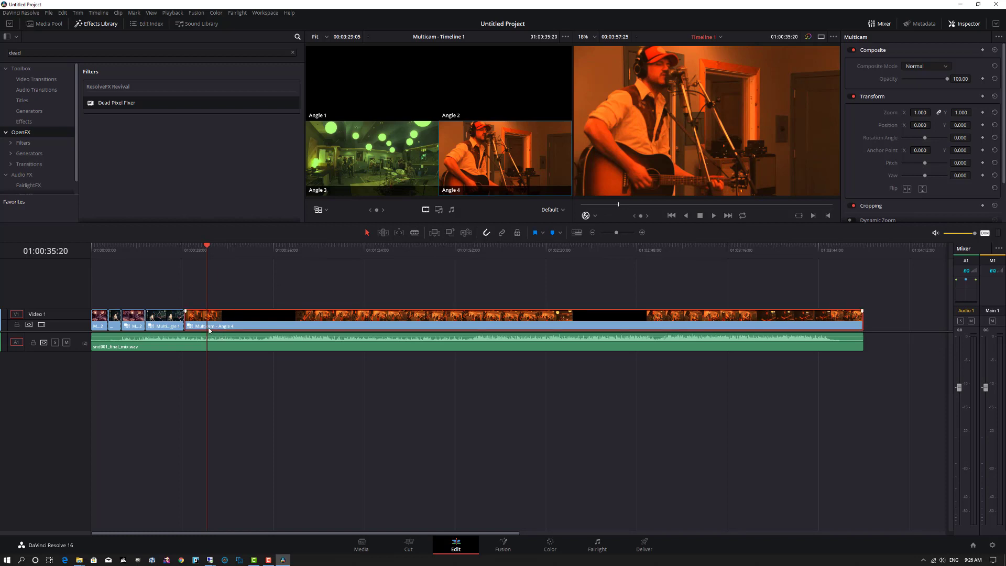